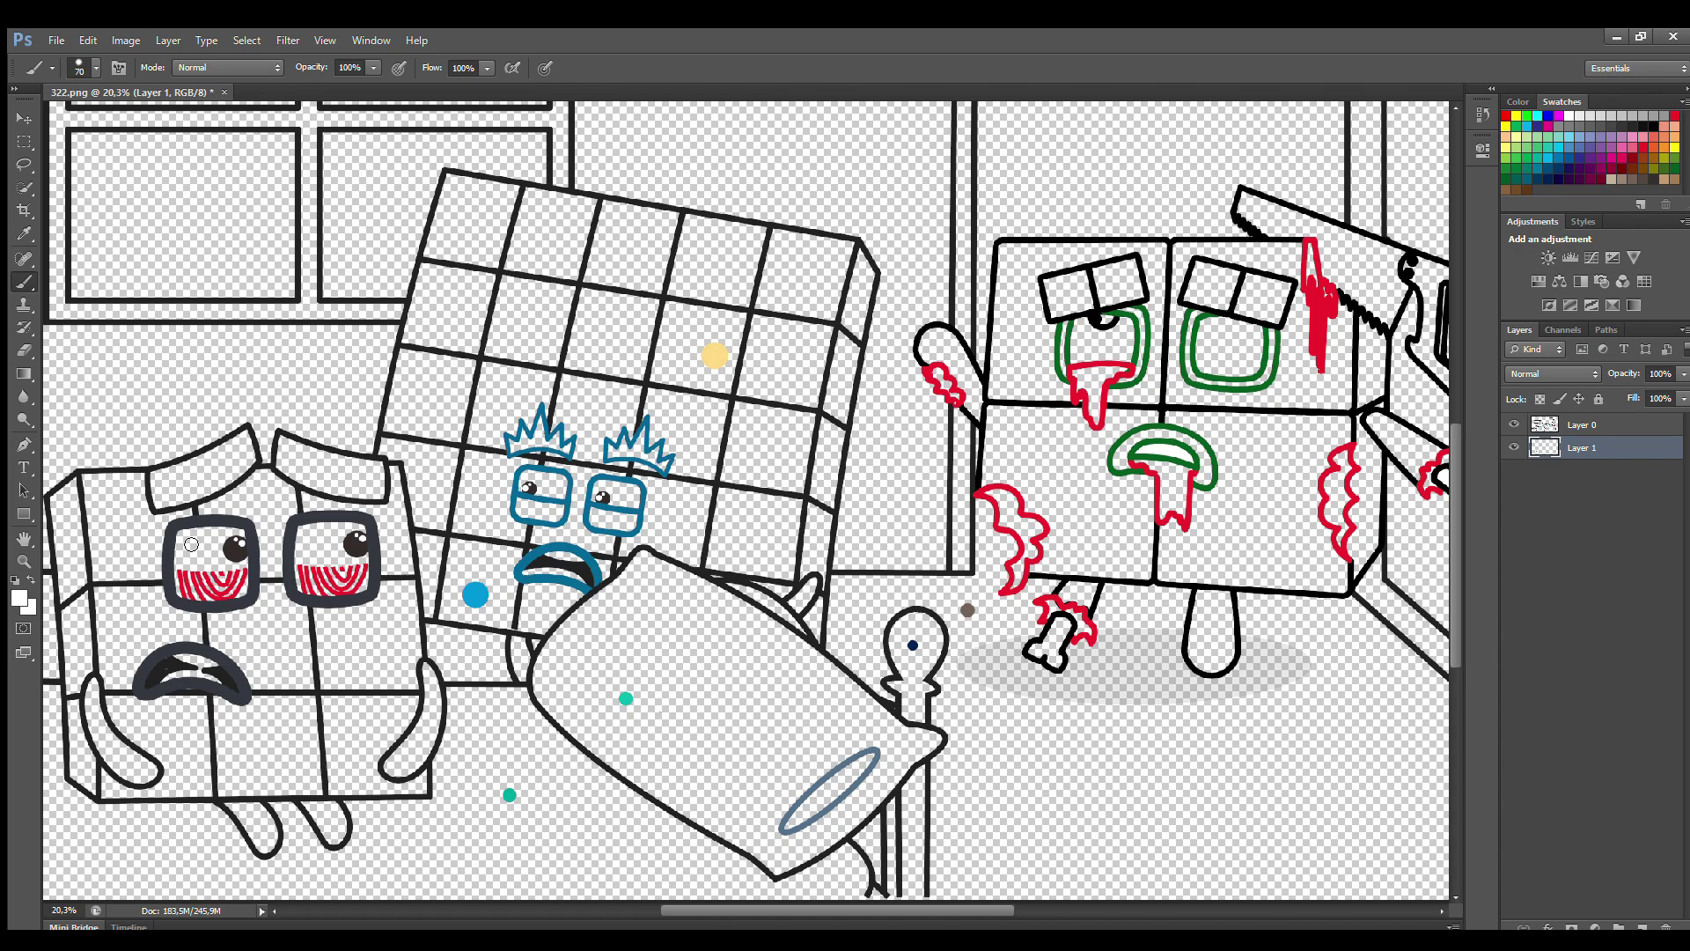
Step: Paint the crouching character's eyes white and its eyebrows dark slate gray, matching the colour sampled from its mouth outline
{"action": "mouse_move", "coordinate": [189, 541]}
{"action": "left_mouse_down"}
{"action": "mouse_move", "coordinate": [204, 594]}
{"action": "mouse_move", "coordinate": [237, 590]}
{"action": "mouse_move", "coordinate": [238, 541]}
{"action": "mouse_move", "coordinate": [198, 579]}
{"action": "left_mouse_up"}
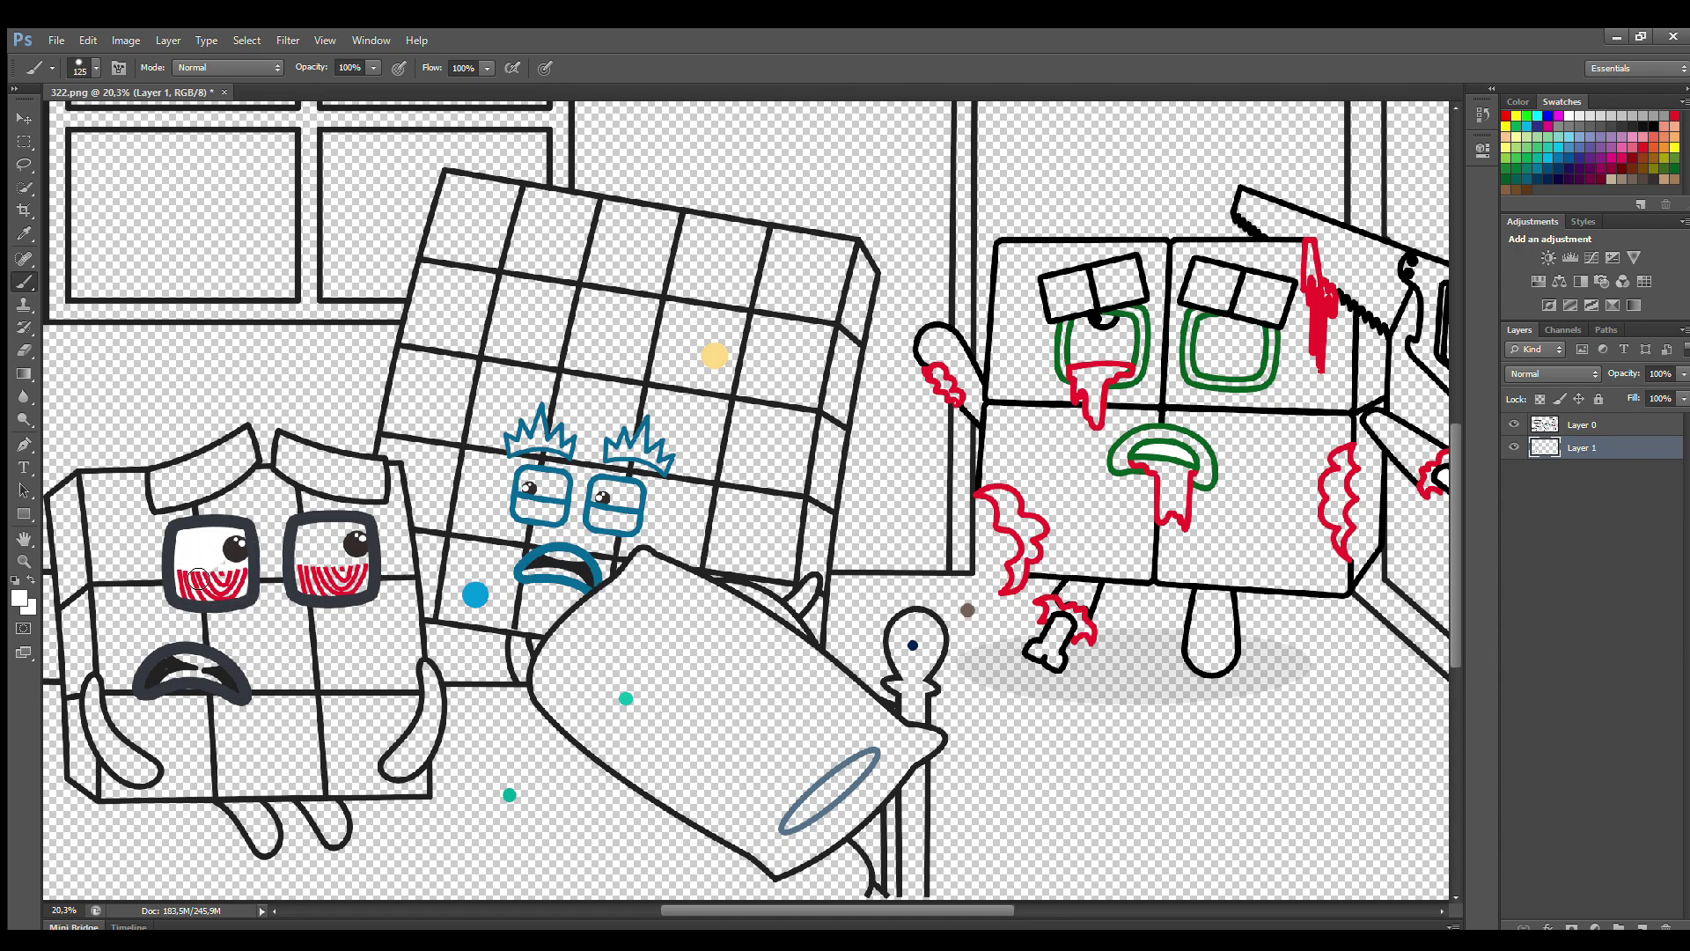
{"action": "mouse_move", "coordinate": [365, 565]}
{"action": "left_mouse_down"}
{"action": "mouse_move", "coordinate": [336, 532]}
{"action": "mouse_move", "coordinate": [308, 583]}
{"action": "left_mouse_up"}
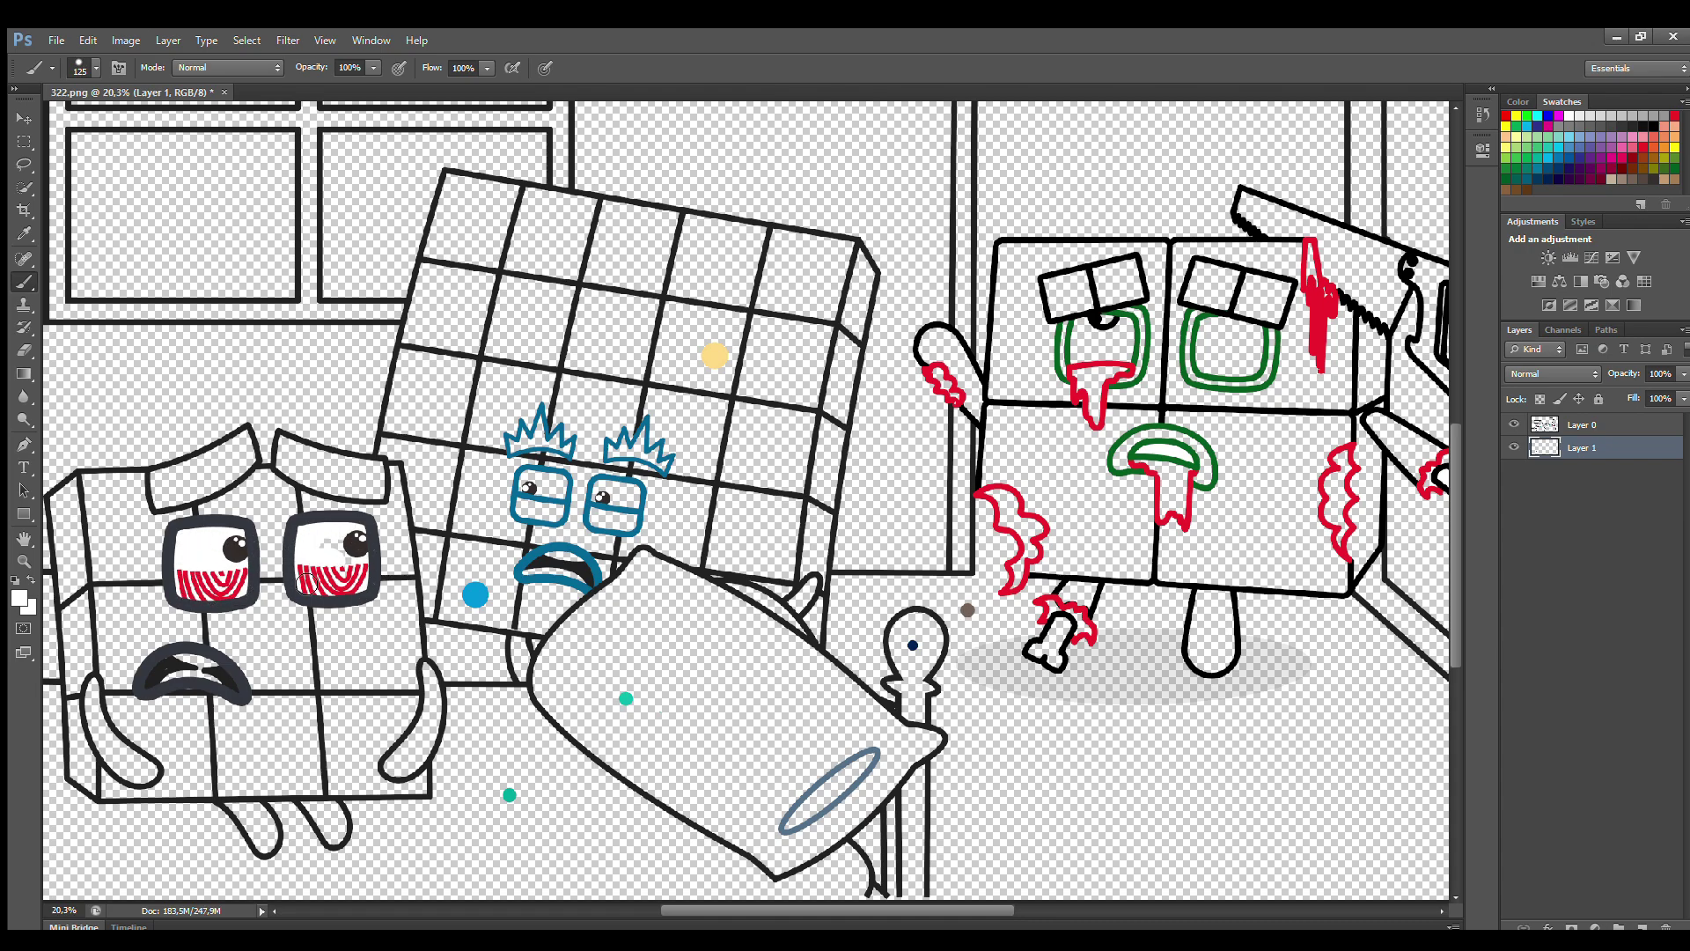
{"action": "left_click", "coordinate": [24, 234]}
{"action": "left_click", "coordinate": [178, 652]}
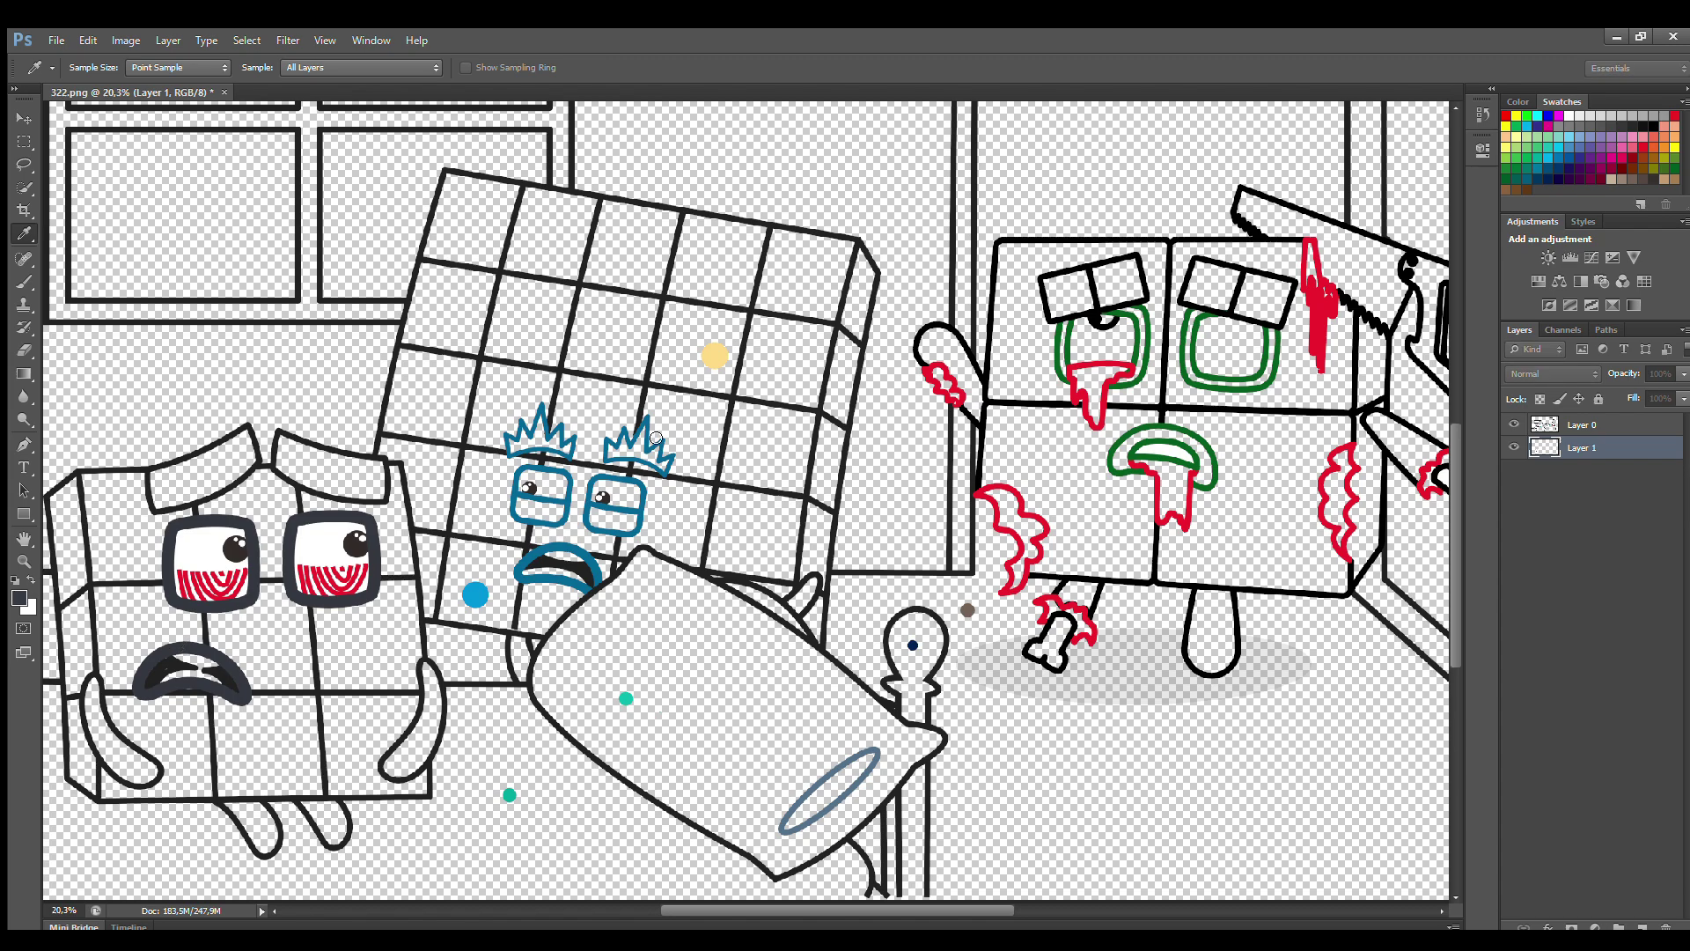
{"action": "key", "text": "b"}
{"action": "mouse_move", "coordinate": [286, 447]}
{"action": "left_mouse_down"}
{"action": "mouse_move", "coordinate": [376, 493]}
{"action": "mouse_move", "coordinate": [362, 469]}
{"action": "mouse_move", "coordinate": [309, 456]}
{"action": "mouse_move", "coordinate": [378, 487]}
{"action": "left_mouse_up"}
{"action": "mouse_move", "coordinate": [236, 484]}
{"action": "left_mouse_down"}
{"action": "mouse_move", "coordinate": [164, 500]}
{"action": "mouse_move", "coordinate": [241, 476]}
{"action": "mouse_move", "coordinate": [248, 449]}
{"action": "mouse_move", "coordinate": [191, 473]}
{"action": "mouse_move", "coordinate": [225, 470]}
{"action": "left_mouse_up"}
Step: Paint the crouching character's arms and legs in the same dark slate gray
{"action": "key", "text": "bracketleft"}
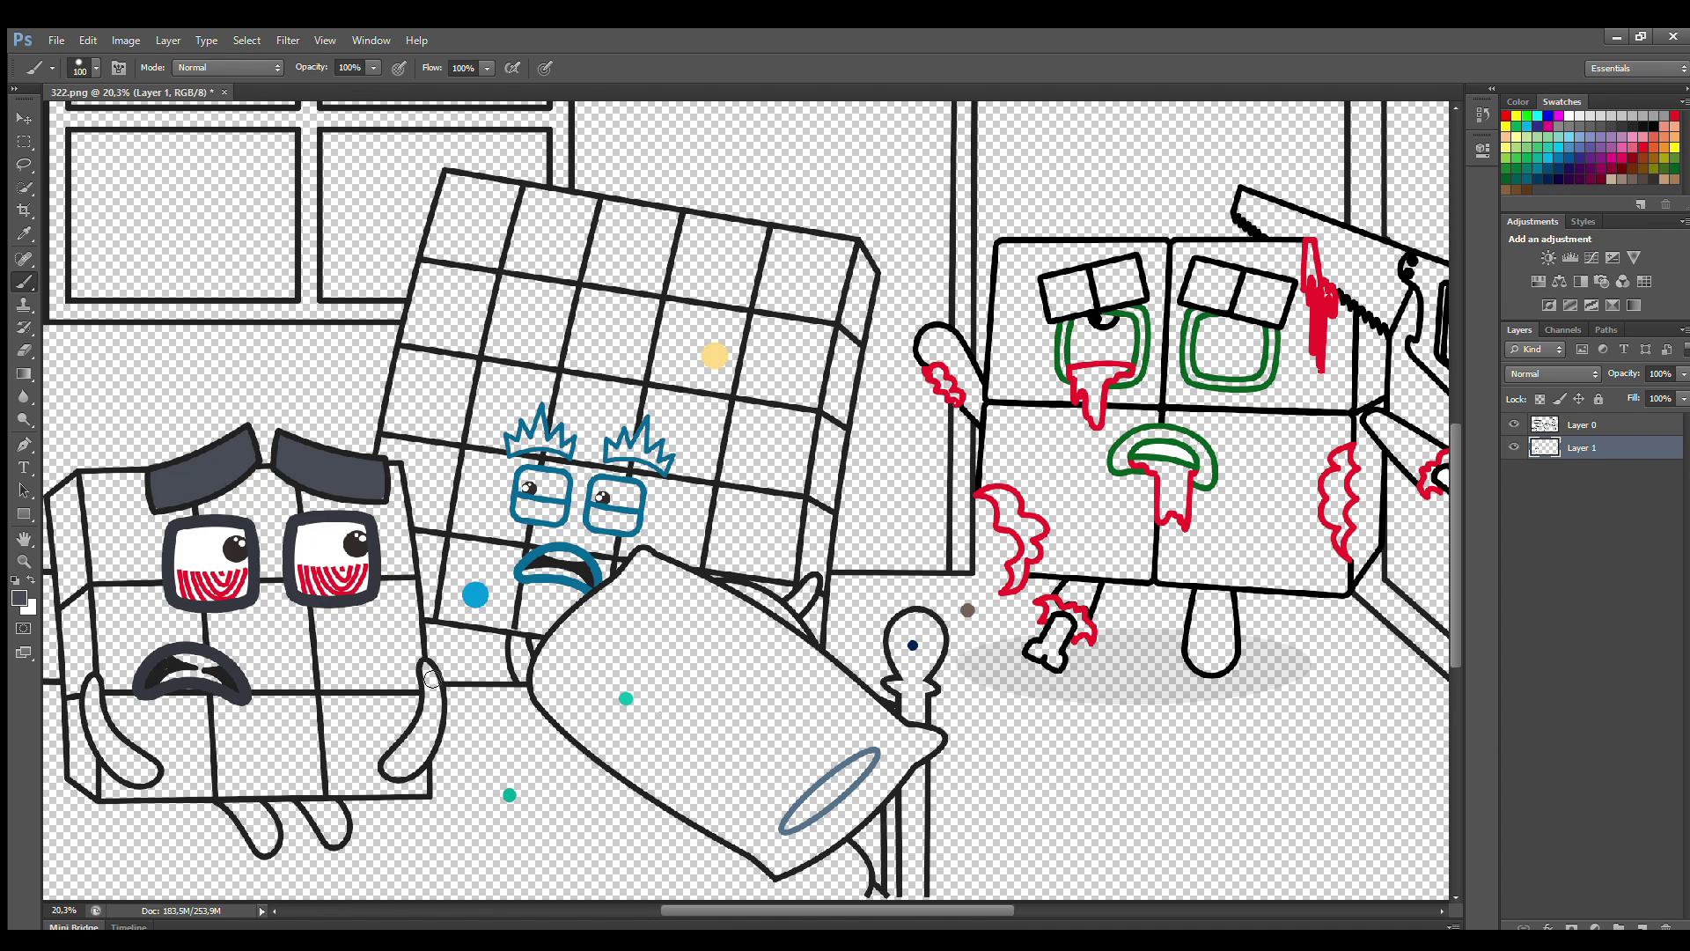
{"action": "mouse_move", "coordinate": [423, 662]}
{"action": "left_mouse_down"}
{"action": "mouse_move", "coordinate": [403, 772]}
{"action": "mouse_move", "coordinate": [435, 734]}
{"action": "mouse_move", "coordinate": [430, 676]}
{"action": "left_mouse_up"}
{"action": "mouse_move", "coordinate": [104, 682]}
{"action": "left_mouse_down"}
{"action": "mouse_move", "coordinate": [122, 771]}
{"action": "mouse_move", "coordinate": [151, 773]}
{"action": "mouse_move", "coordinate": [97, 704]}
{"action": "left_mouse_up"}
{"action": "mouse_move", "coordinate": [238, 813]}
{"action": "left_mouse_down"}
{"action": "mouse_move", "coordinate": [264, 847]}
{"action": "mouse_move", "coordinate": [259, 811]}
{"action": "mouse_move", "coordinate": [333, 843]}
{"action": "mouse_move", "coordinate": [335, 826]}
{"action": "left_mouse_up"}
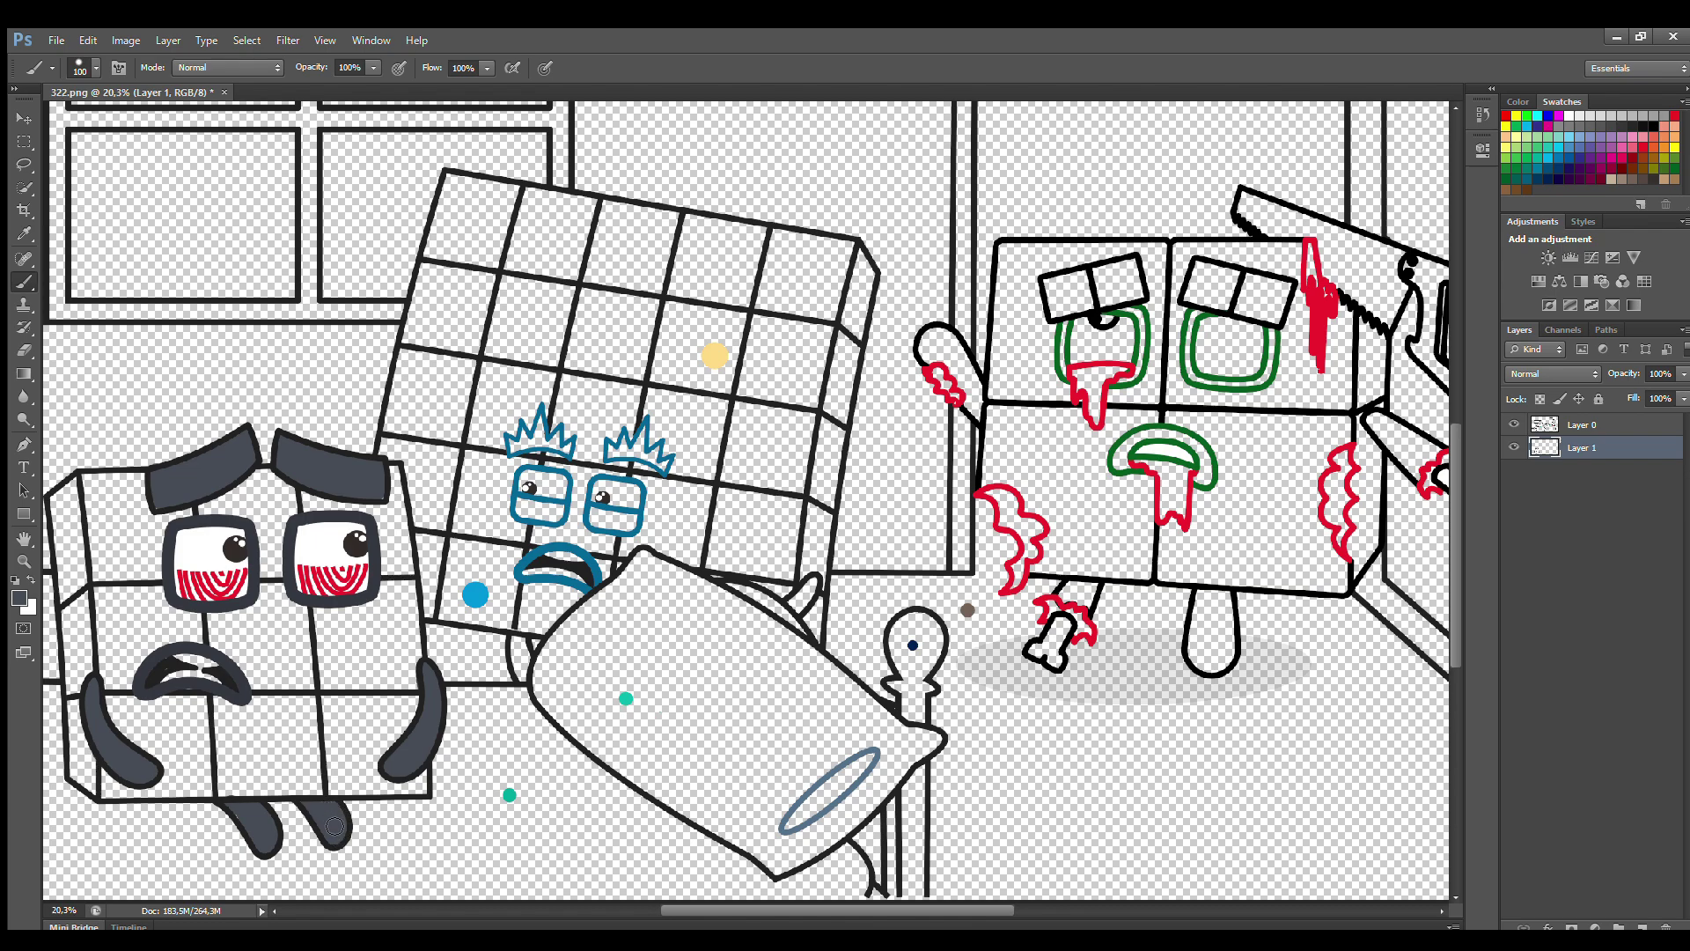
Step: On a new layer beneath Layer 1, paint the crouching character's teeth white and its top row of blocks dark gray
{"action": "left_click", "coordinate": [1642, 927]}
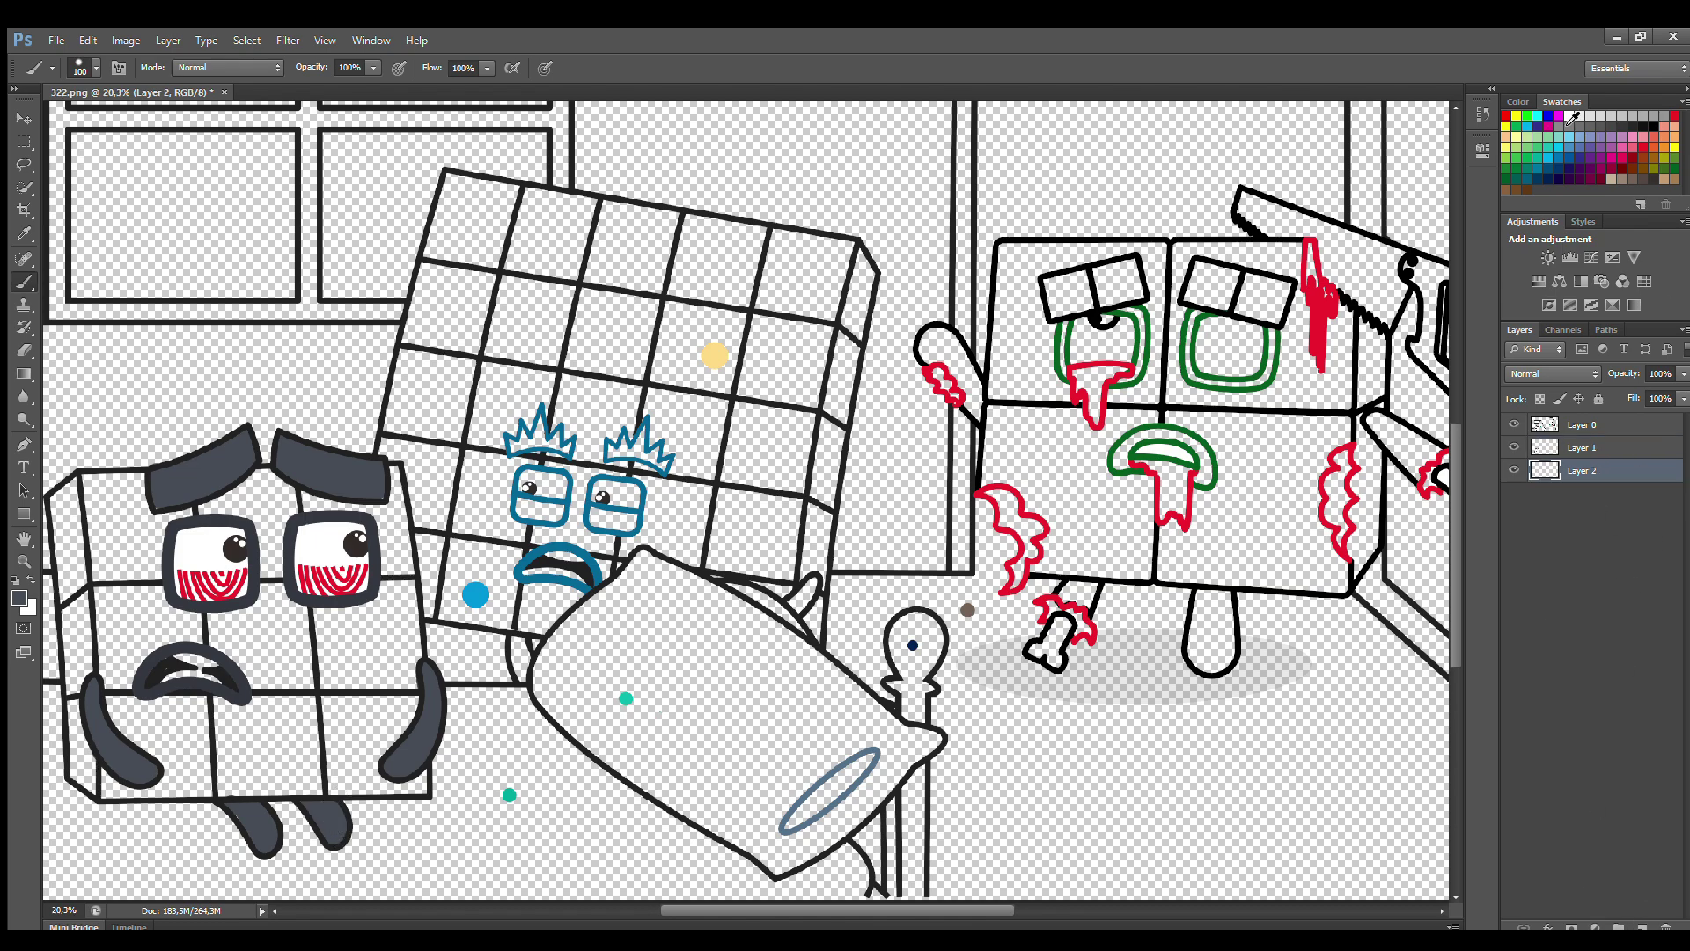
{"action": "left_click_drag", "start_coordinate": [174, 675], "coordinate": [188, 664]}
{"action": "left_click", "coordinate": [1604, 131]}
{"action": "mouse_move", "coordinate": [55, 500]}
{"action": "left_mouse_down"}
{"action": "mouse_move", "coordinate": [79, 595]}
{"action": "mouse_move", "coordinate": [410, 568]}
{"action": "mouse_move", "coordinate": [401, 471]}
{"action": "mouse_move", "coordinate": [69, 496]}
{"action": "mouse_move", "coordinate": [383, 537]}
{"action": "mouse_move", "coordinate": [82, 574]}
{"action": "mouse_move", "coordinate": [273, 539]}
{"action": "left_mouse_up"}
{"action": "key", "text": "bracketright"}
{"action": "key", "text": "bracketright"}
{"action": "key", "text": "bracketright"}
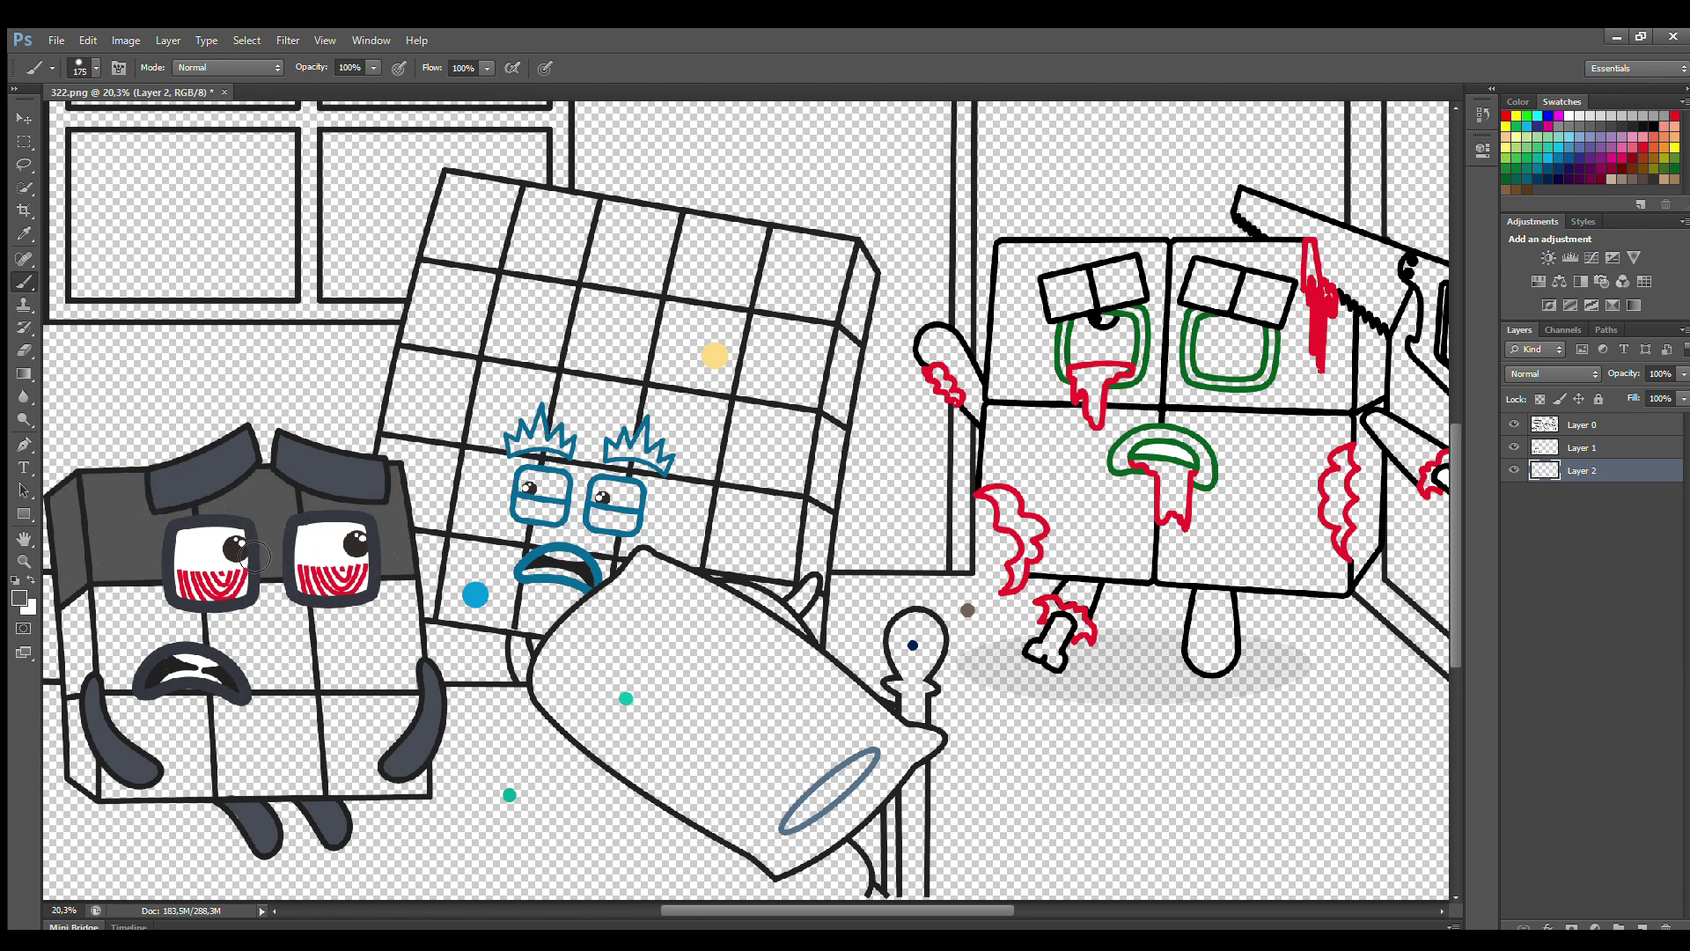
Step: Dab medium gray on the crouching character's middle row and paint its bottom row of blocks light gray, shading the side face darker
{"action": "key", "text": "i"}
{"action": "left_click", "coordinate": [979, 269]}
{"action": "left_click", "coordinate": [263, 629]}
{"action": "left_click", "coordinate": [20, 598]}
{"action": "left_click", "coordinate": [523, 404]}
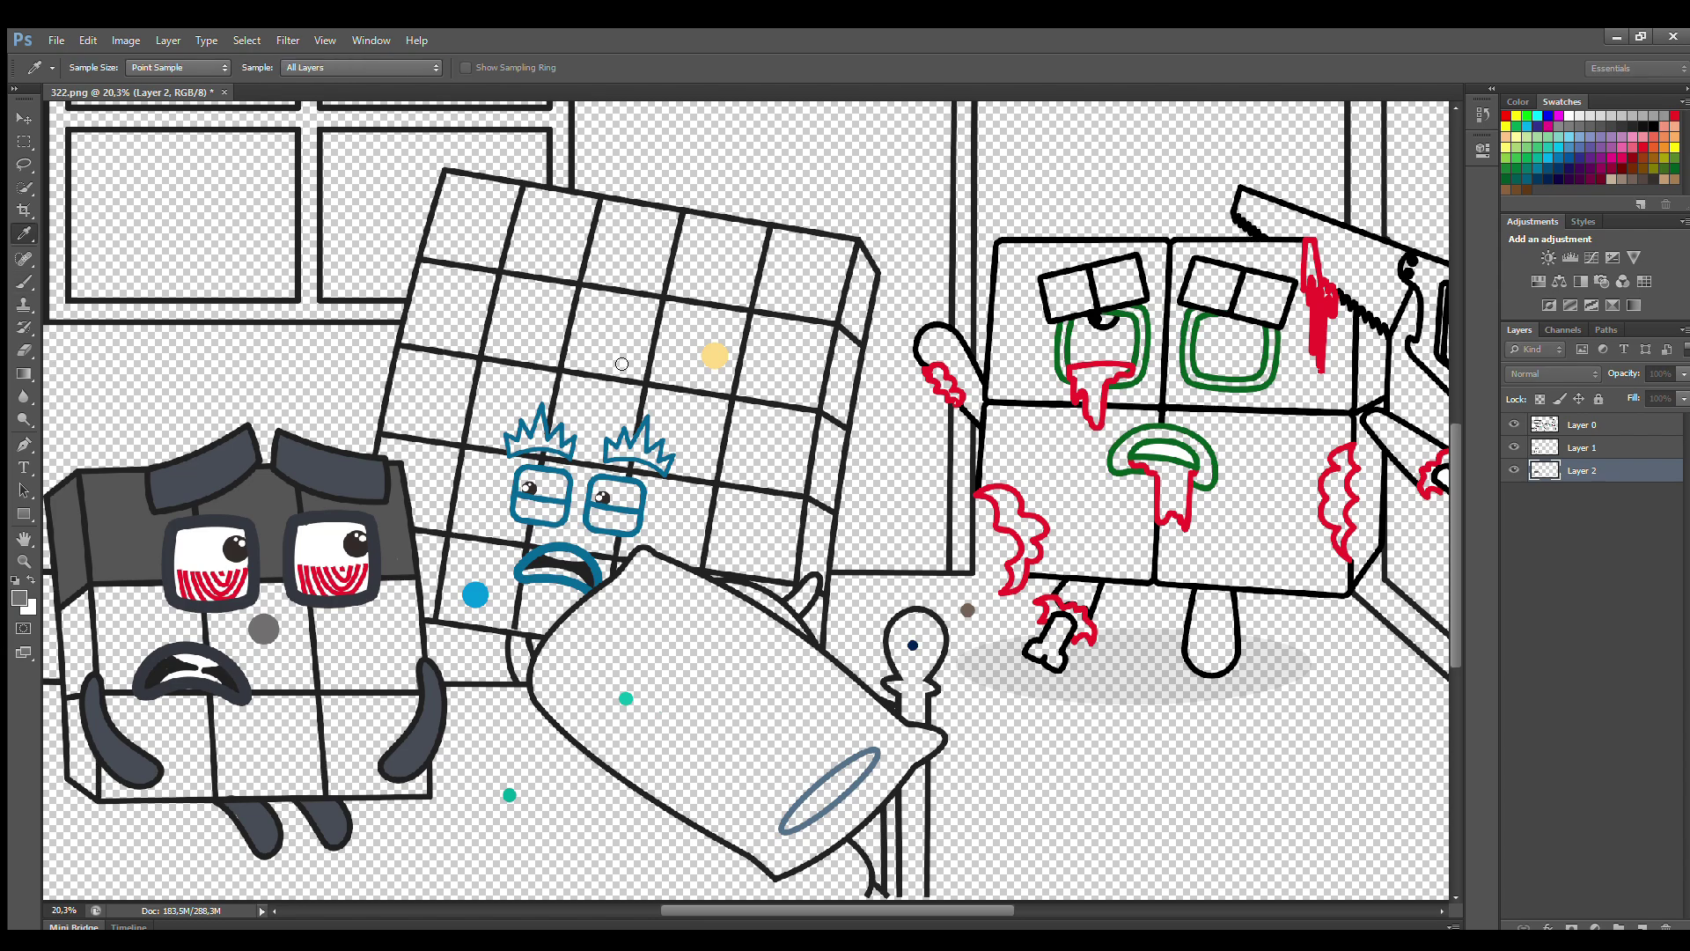
{"action": "left_click", "coordinate": [979, 269]}
{"action": "mouse_move", "coordinate": [85, 738]}
{"action": "left_mouse_down"}
{"action": "mouse_move", "coordinate": [114, 793]}
{"action": "mouse_move", "coordinate": [405, 791]}
{"action": "mouse_move", "coordinate": [425, 786]}
{"action": "mouse_move", "coordinate": [417, 711]}
{"action": "mouse_move", "coordinate": [131, 710]}
{"action": "mouse_move", "coordinate": [95, 758]}
{"action": "mouse_move", "coordinate": [125, 777]}
{"action": "mouse_move", "coordinate": [158, 738]}
{"action": "mouse_move", "coordinate": [409, 729]}
{"action": "mouse_move", "coordinate": [217, 780]}
{"action": "mouse_move", "coordinate": [401, 765]}
{"action": "left_mouse_up"}
{"action": "key", "text": "bracketright"}
{"action": "key", "text": "bracketright"}
{"action": "key", "text": "bracketright"}
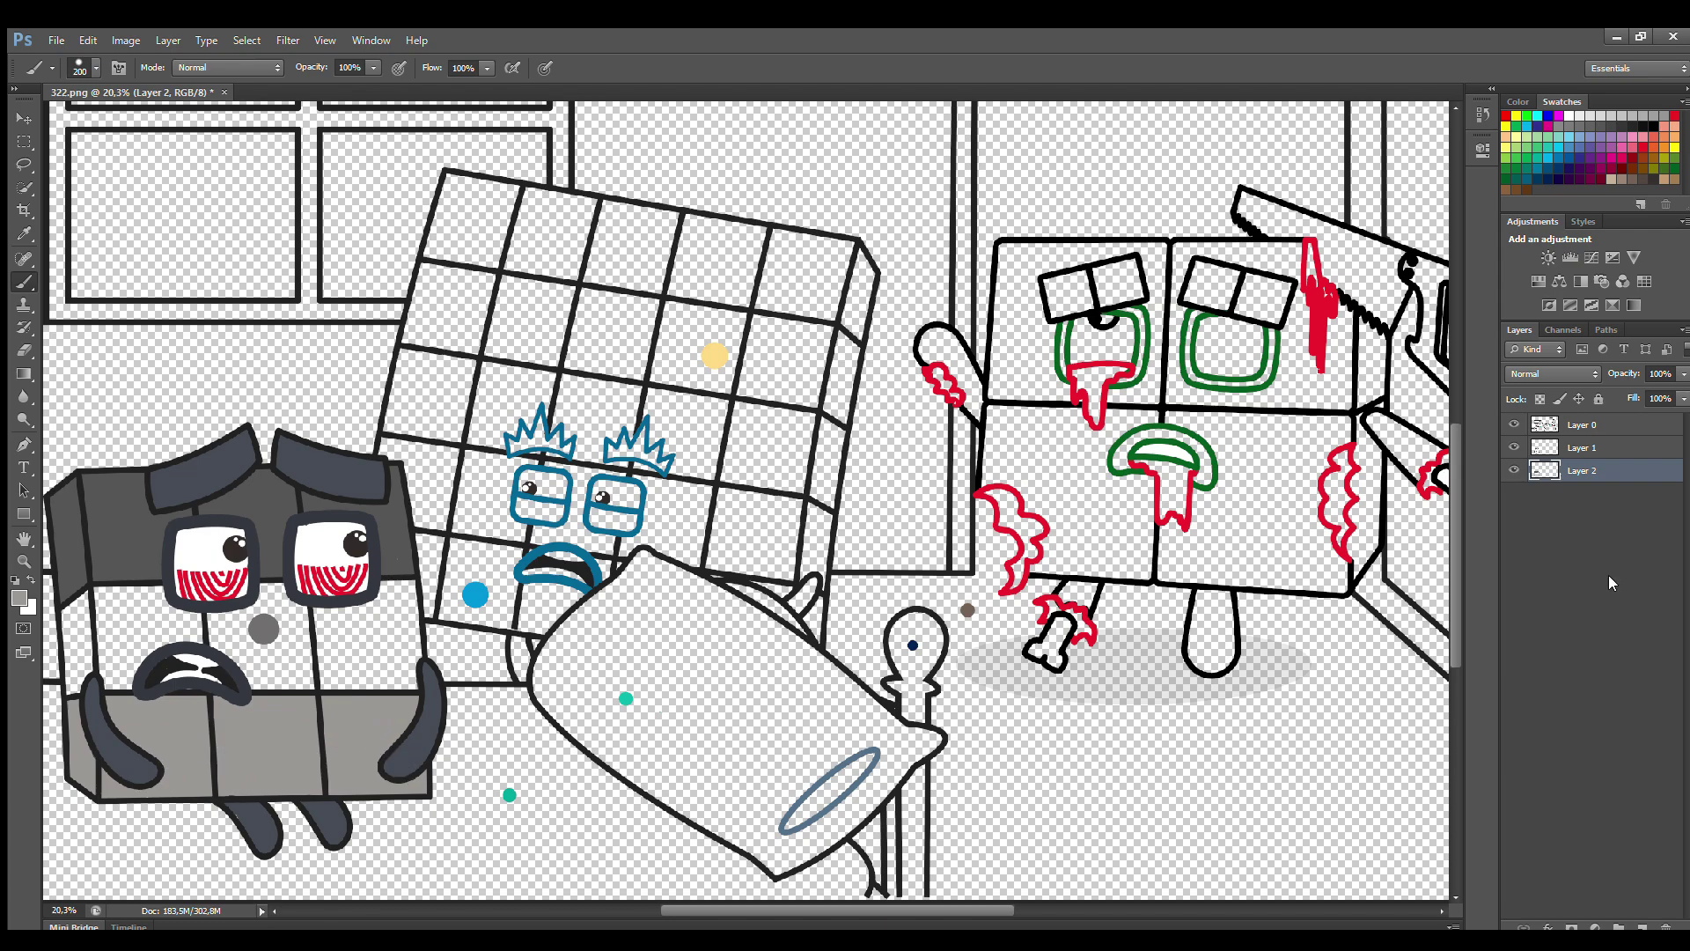
Step: On a new layer at the bottom of the stack, paint the crouching character's middle row of blocks medium gray
{"action": "left_click", "coordinate": [1642, 927]}
{"action": "left_click_drag", "start_coordinate": [1602, 471], "coordinate": [1603, 505]}
{"action": "left_click", "coordinate": [23, 234]}
{"action": "key", "text": "b"}
{"action": "mouse_move", "coordinate": [97, 616]}
{"action": "left_mouse_down"}
{"action": "mouse_move", "coordinate": [93, 697]}
{"action": "mouse_move", "coordinate": [423, 704]}
{"action": "mouse_move", "coordinate": [414, 599]}
{"action": "mouse_move", "coordinate": [117, 604]}
{"action": "mouse_move", "coordinate": [387, 623]}
{"action": "mouse_move", "coordinate": [121, 680]}
{"action": "mouse_move", "coordinate": [123, 629]}
{"action": "mouse_move", "coordinate": [395, 655]}
{"action": "mouse_move", "coordinate": [343, 678]}
{"action": "left_mouse_up"}
Step: Fill the oval at the pillow's end on Layer 1 with the slate blue sampled from its outline
{"action": "left_click", "coordinate": [19, 233]}
{"action": "left_click", "coordinate": [862, 760]}
{"action": "key", "text": "b"}
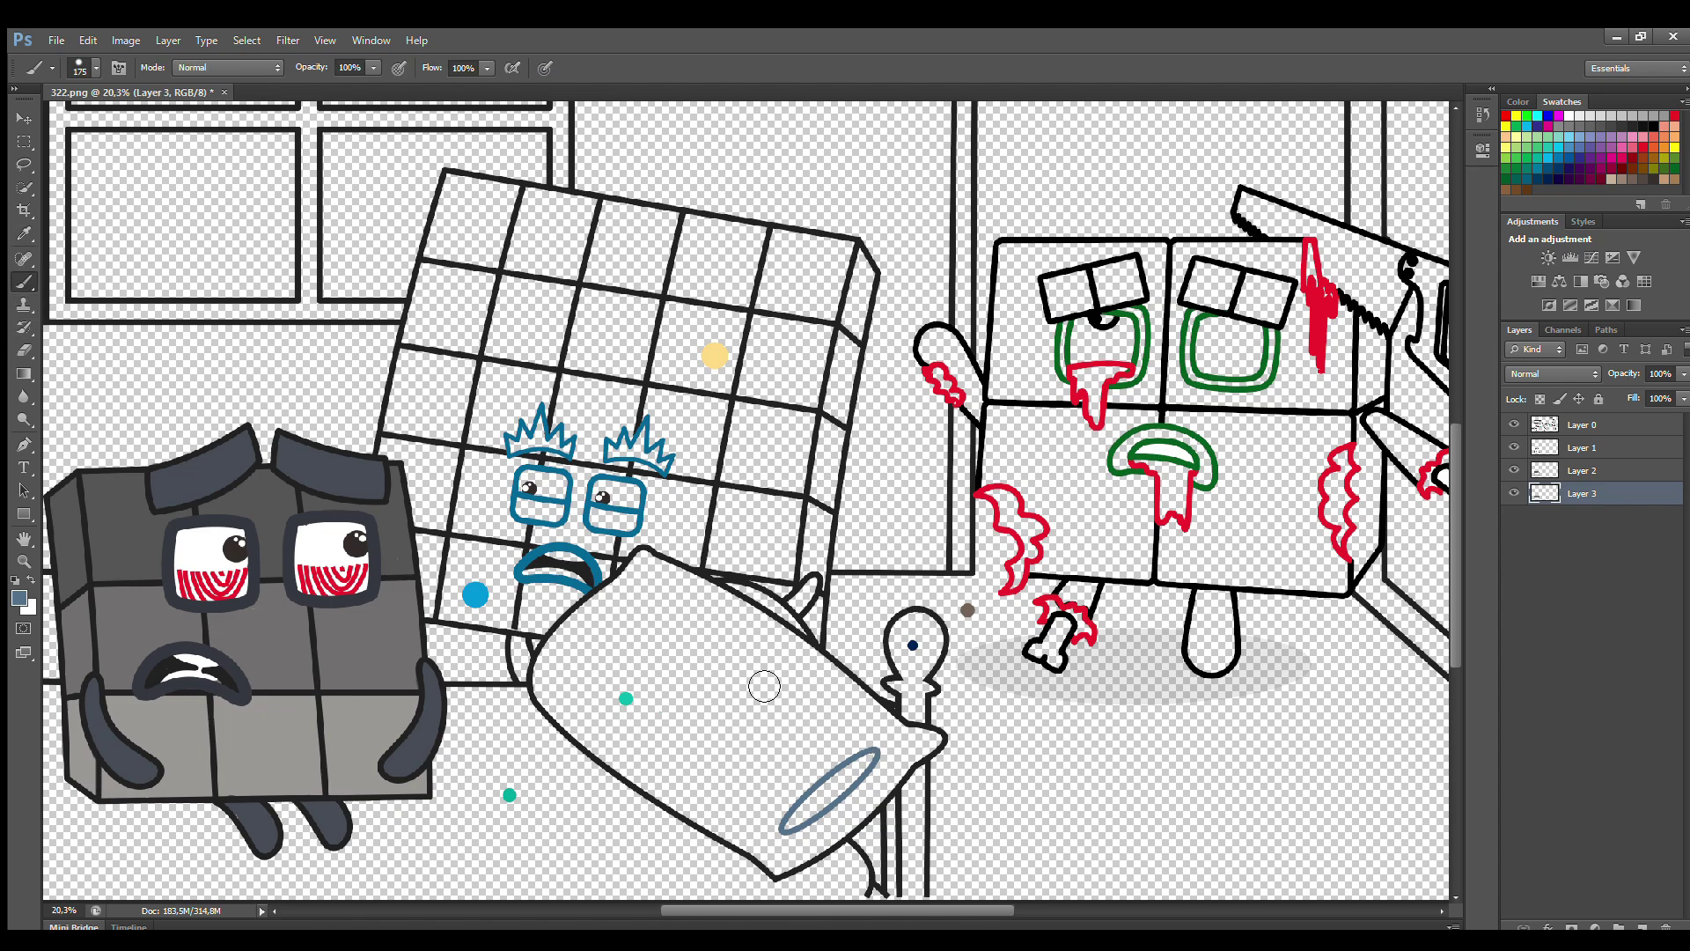
{"action": "key", "text": "bracketleft"}
{"action": "key", "text": "bracketleft"}
{"action": "key", "text": "bracketleft"}
{"action": "key", "text": "bracketleft"}
{"action": "key", "text": "bracketleft"}
{"action": "mouse_move", "coordinate": [868, 761]}
{"action": "left_mouse_down"}
{"action": "mouse_move", "coordinate": [798, 823]}
{"action": "mouse_move", "coordinate": [865, 765]}
{"action": "left_mouse_up"}
{"action": "key", "text": "ctrl+z"}
{"action": "left_click", "coordinate": [1582, 448]}
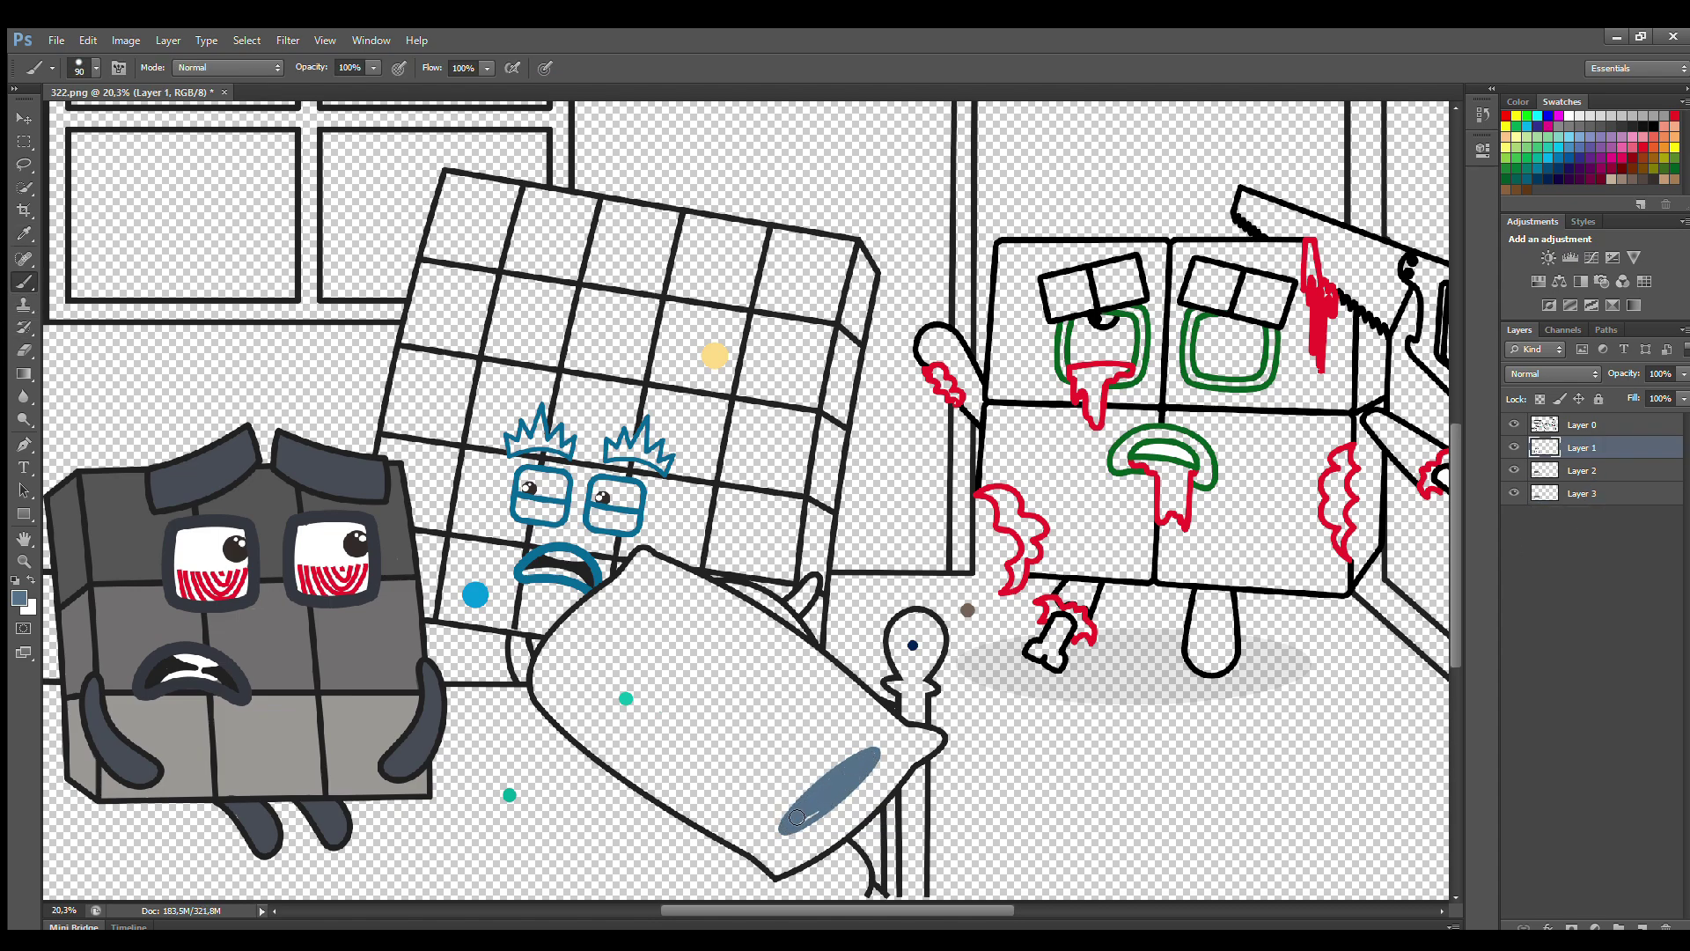
Step: On Layer 1, paint the bedpost navy using its colour dot and the curved strip beside it dark gray
{"action": "left_click", "coordinate": [913, 645], "text": "alt"}
{"action": "mouse_move", "coordinate": [897, 691]}
{"action": "left_mouse_down"}
{"action": "mouse_move", "coordinate": [910, 623]}
{"action": "mouse_move", "coordinate": [935, 634]}
{"action": "mouse_move", "coordinate": [928, 686]}
{"action": "mouse_move", "coordinate": [938, 661]}
{"action": "mouse_move", "coordinate": [896, 648]}
{"action": "mouse_move", "coordinate": [920, 716]}
{"action": "mouse_move", "coordinate": [917, 689]}
{"action": "mouse_move", "coordinate": [920, 900]}
{"action": "mouse_move", "coordinate": [922, 774]}
{"action": "mouse_move", "coordinate": [893, 808]}
{"action": "mouse_move", "coordinate": [892, 903]}
{"action": "left_mouse_up"}
{"action": "key", "text": "i"}
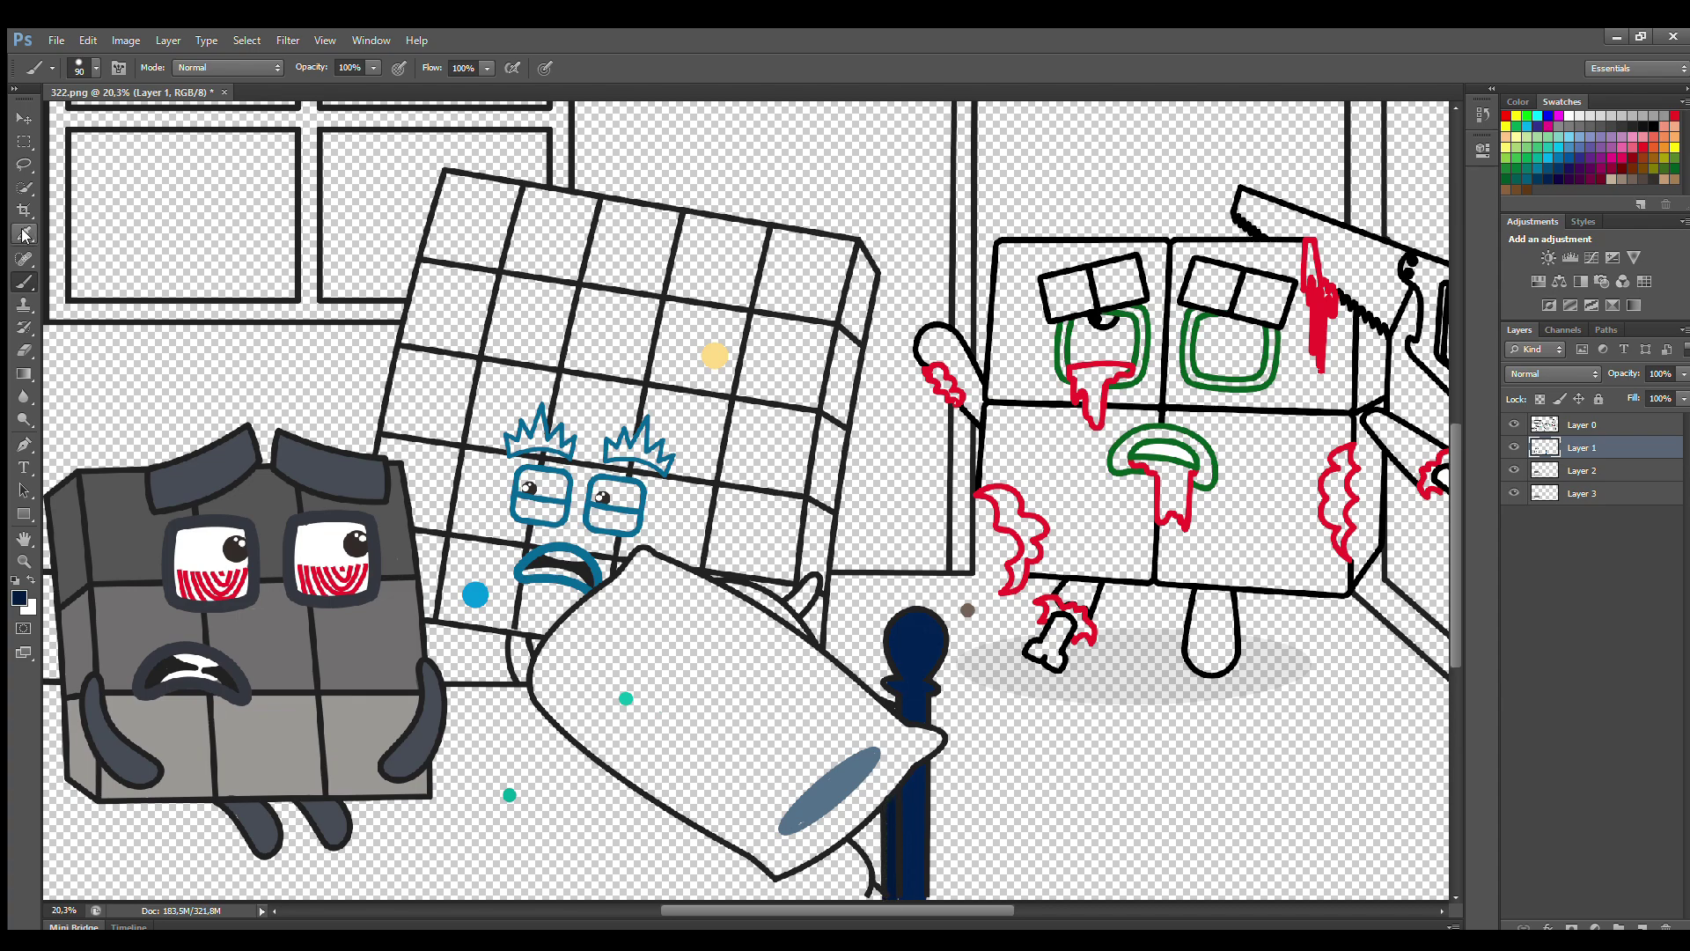
{"action": "left_click", "coordinate": [1590, 470]}
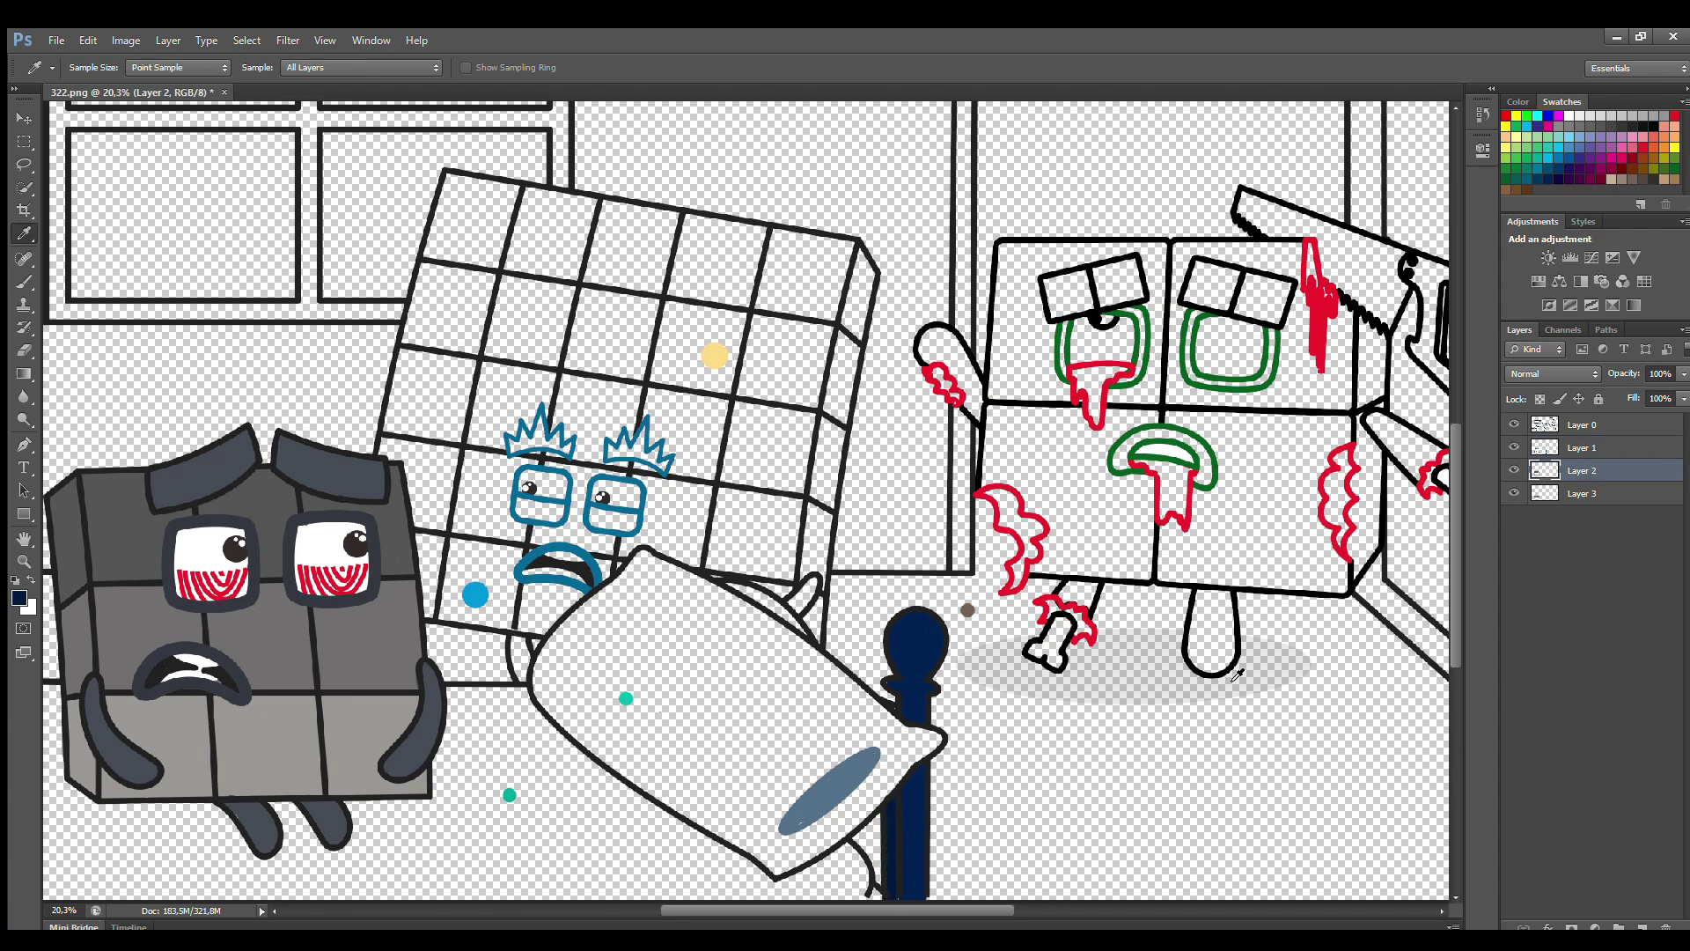
{"action": "left_click", "coordinate": [1587, 449]}
{"action": "left_click", "coordinate": [1630, 127]}
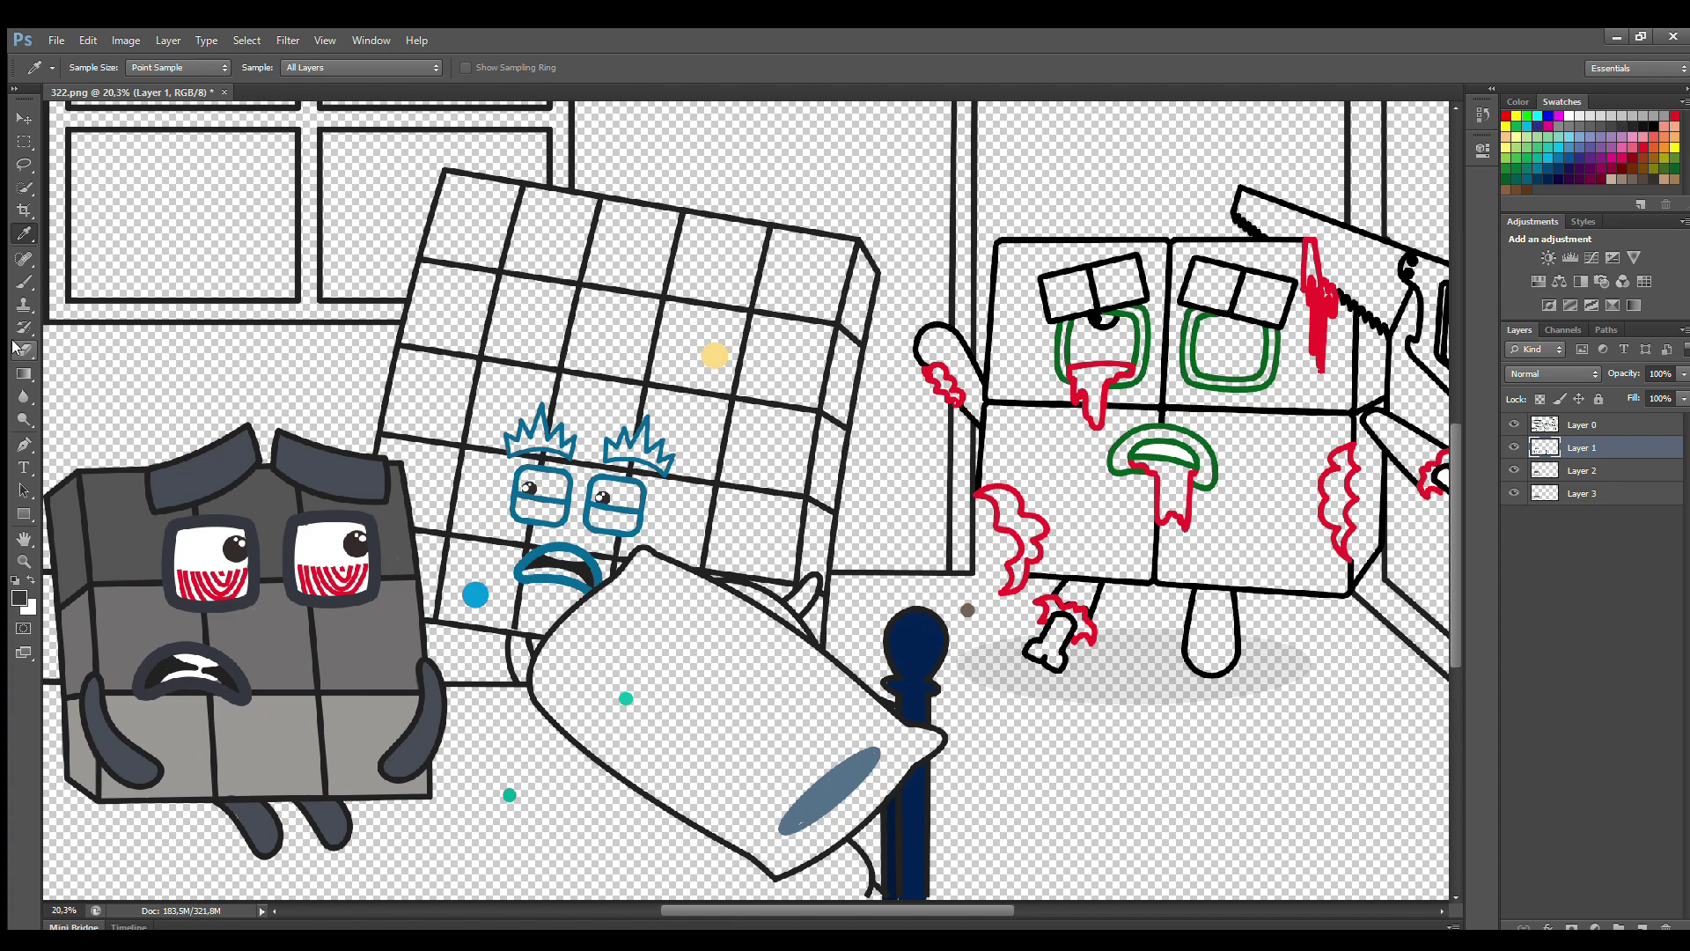
{"action": "key", "text": "b"}
{"action": "mouse_move", "coordinate": [876, 839]}
{"action": "left_mouse_down"}
{"action": "mouse_move", "coordinate": [881, 880]}
{"action": "mouse_move", "coordinate": [867, 848]}
{"action": "left_mouse_up"}
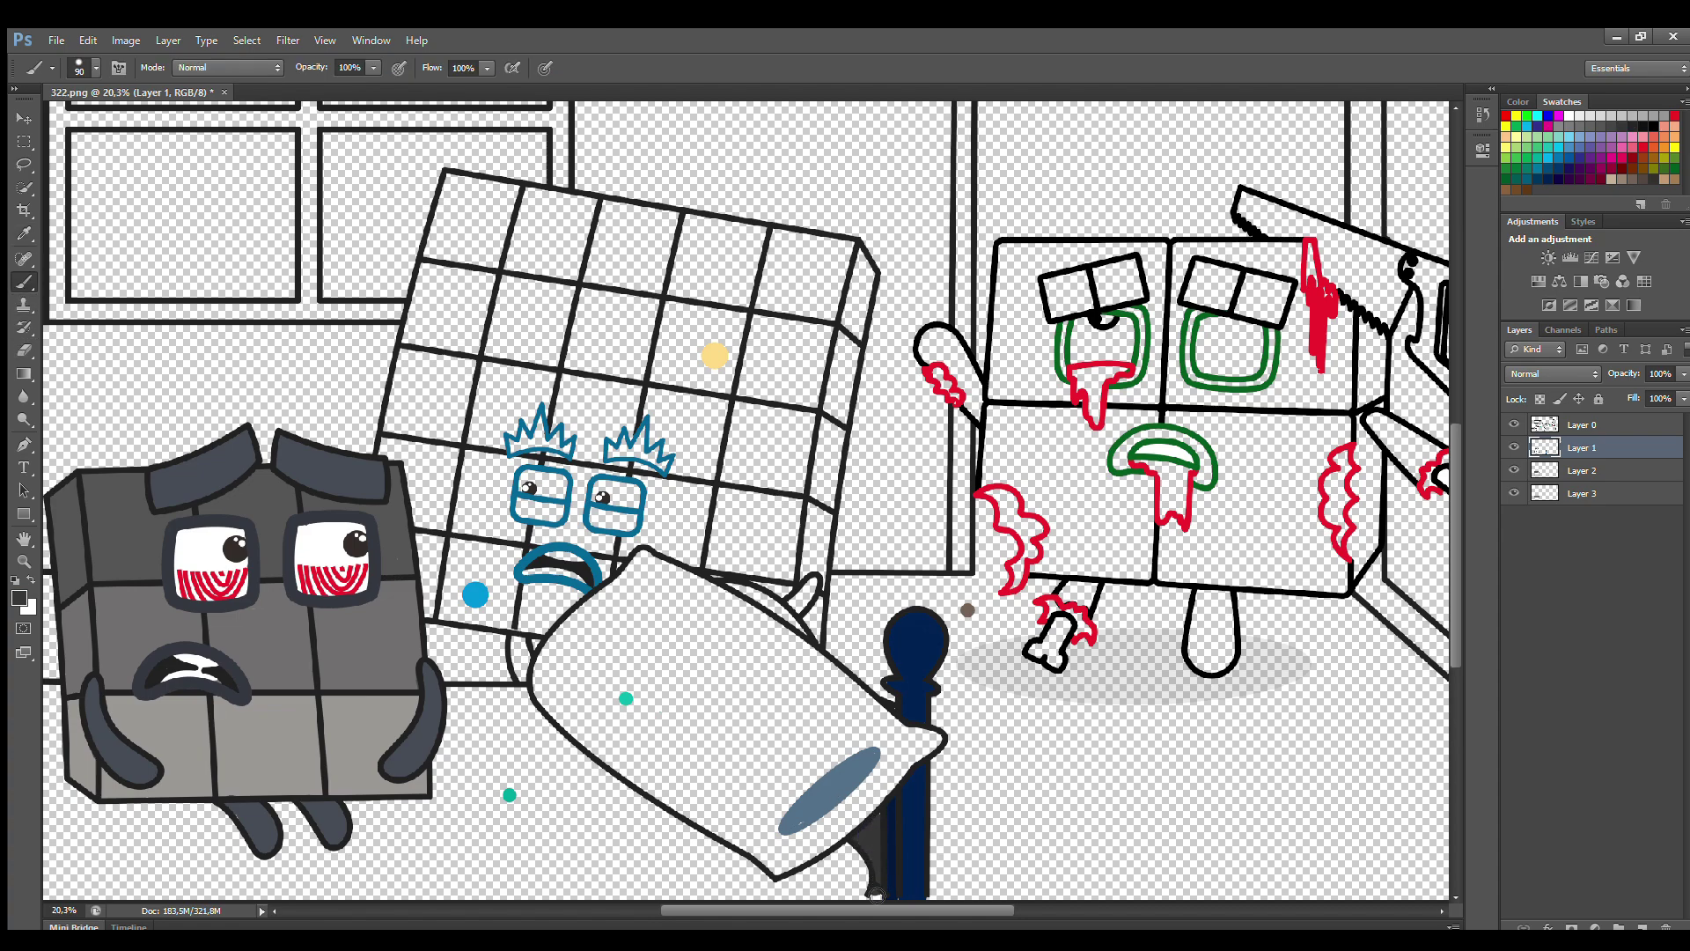
Step: Fill the pillow on Layer 2 with the turquoise sampled from the colour dot on it
{"action": "left_click", "coordinate": [1582, 470]}
{"action": "left_click", "coordinate": [626, 698], "text": "alt"}
{"action": "key", "text": "bracketright"}
{"action": "key", "text": "bracketright"}
{"action": "key", "text": "bracketright"}
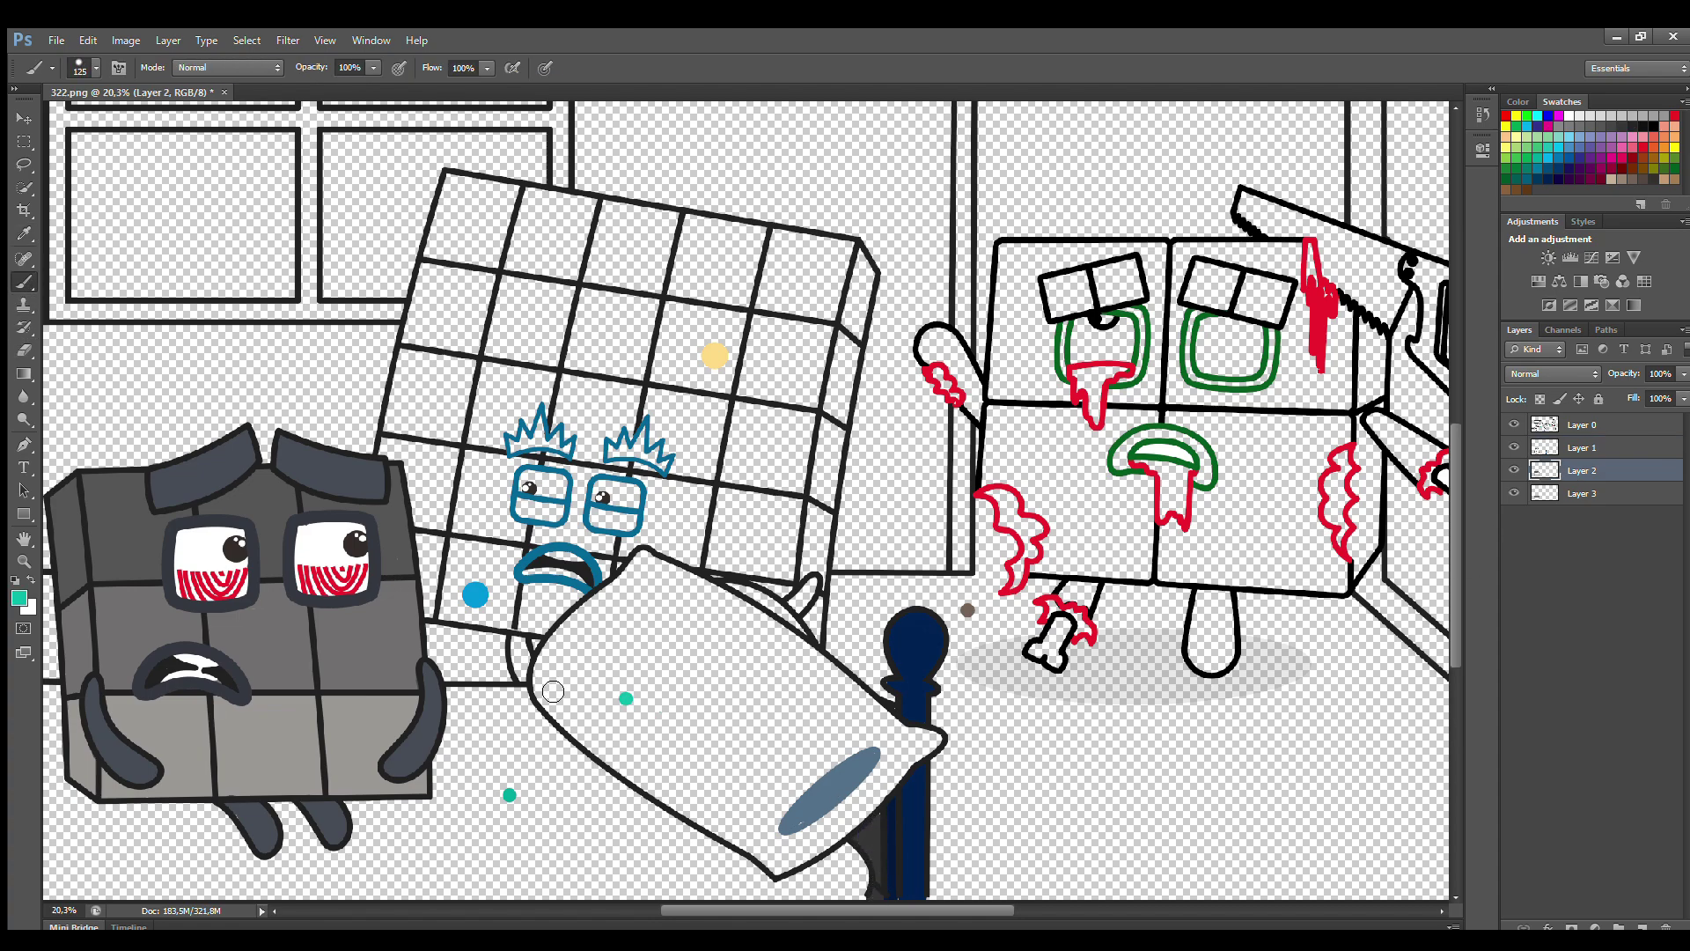
{"action": "mouse_move", "coordinate": [544, 689]}
{"action": "left_mouse_down"}
{"action": "mouse_move", "coordinate": [652, 564]}
{"action": "mouse_move", "coordinate": [906, 731]}
{"action": "mouse_move", "coordinate": [903, 779]}
{"action": "mouse_move", "coordinate": [779, 862]}
{"action": "mouse_move", "coordinate": [581, 733]}
{"action": "mouse_move", "coordinate": [707, 621]}
{"action": "mouse_move", "coordinate": [602, 700]}
{"action": "mouse_move", "coordinate": [832, 770]}
{"action": "mouse_move", "coordinate": [736, 691]}
{"action": "mouse_move", "coordinate": [841, 770]}
{"action": "mouse_move", "coordinate": [679, 724]}
{"action": "left_mouse_up"}
{"action": "key", "text": "bracketright"}
{"action": "key", "text": "bracketright"}
{"action": "key", "text": "bracketright"}
Step: Paint the exposed sliver of headboard behind the pillow dark gray on Layer 2
{"action": "left_click", "coordinate": [911, 804], "text": "alt"}
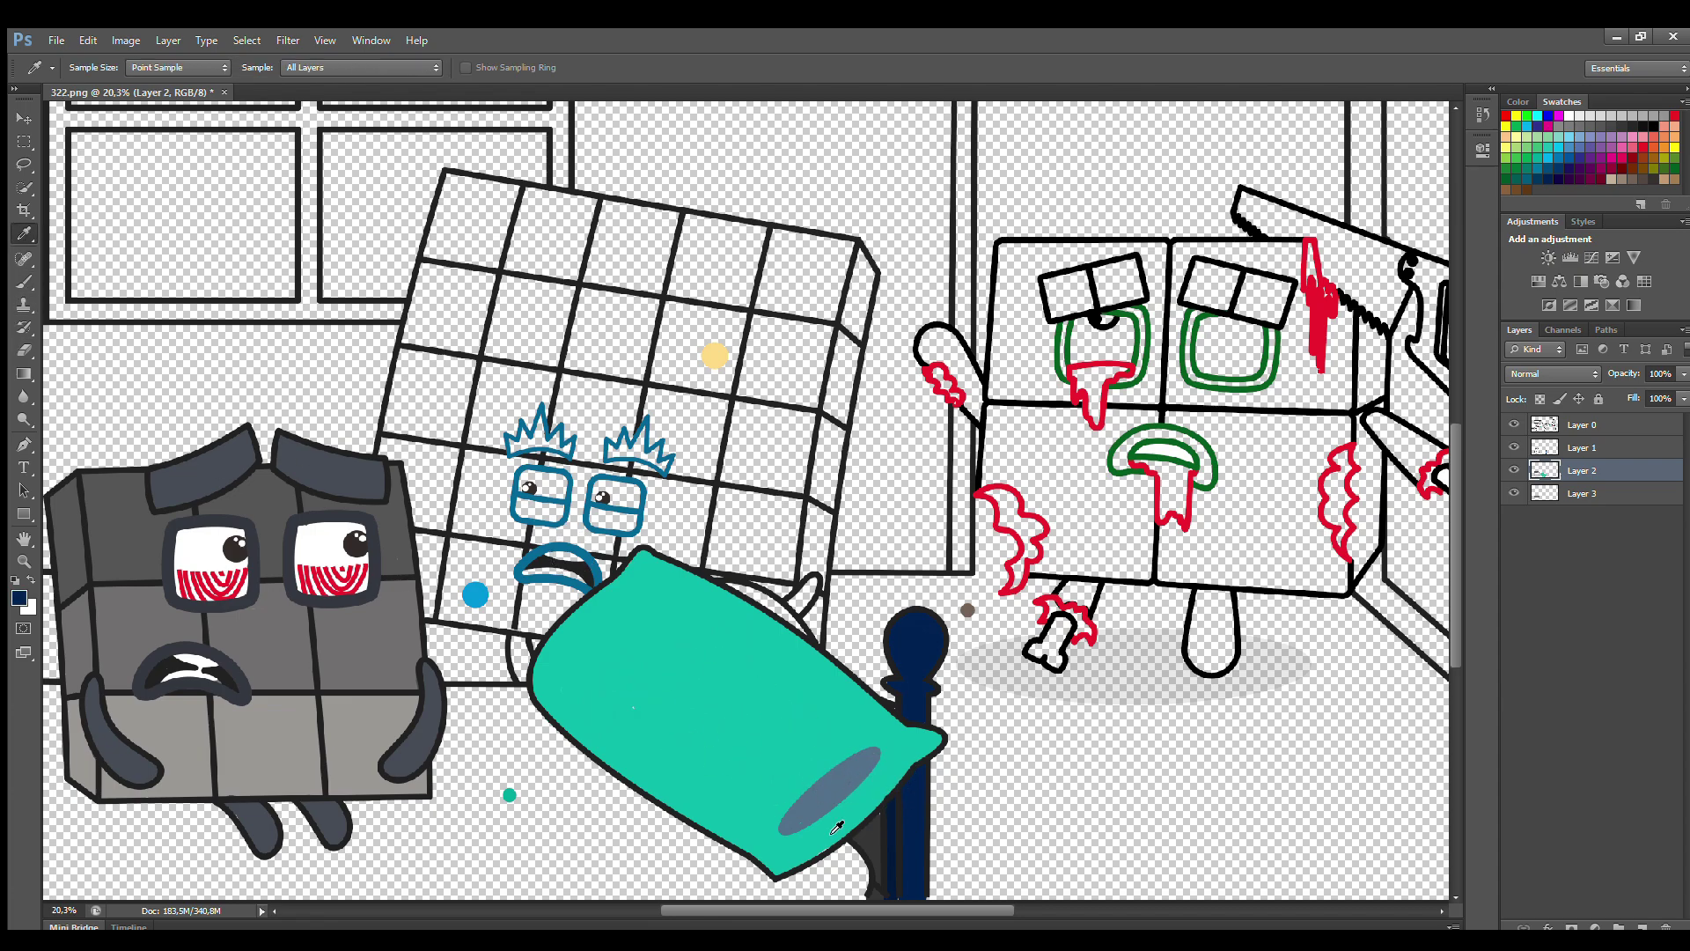
{"action": "left_click", "coordinate": [866, 843], "text": "alt"}
{"action": "key", "text": "bracketleft"}
{"action": "key", "text": "bracketleft"}
{"action": "key", "text": "bracketleft"}
{"action": "key", "text": "bracketleft"}
{"action": "key", "text": "bracketleft"}
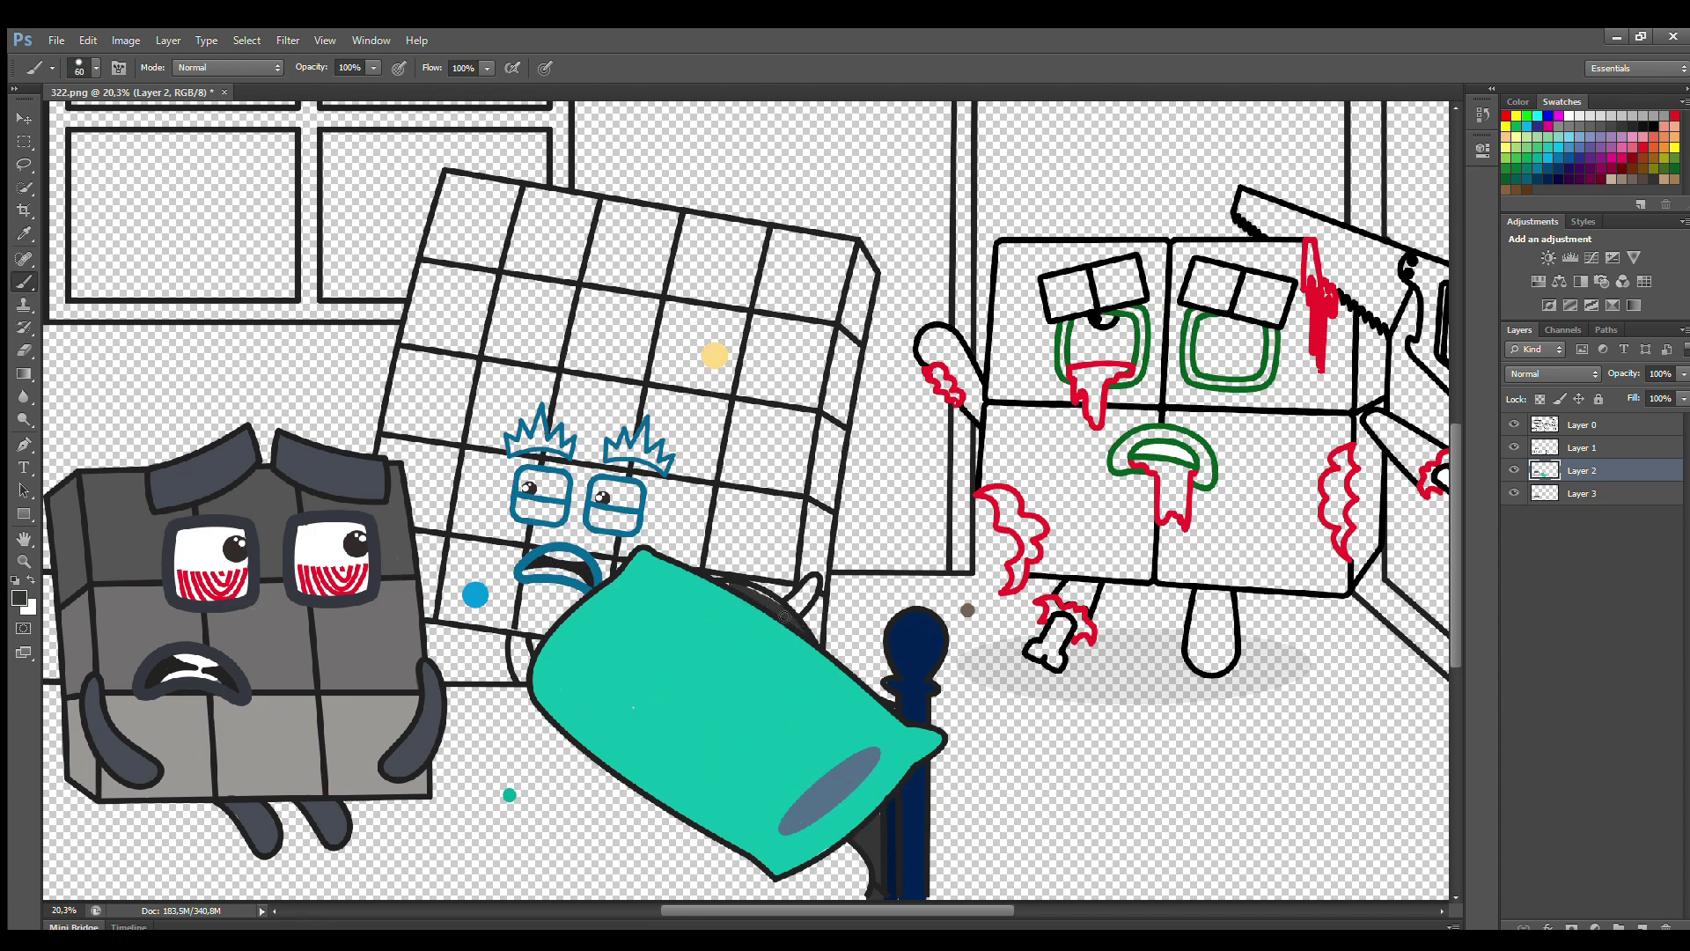
Step: On a new layer at the bottom of the stack, fill the bed sheet with the green sampled from its colour dot
{"action": "left_click", "coordinate": [1598, 494]}
{"action": "left_click", "coordinate": [1642, 927]}
{"action": "left_click_drag", "start_coordinate": [1598, 493], "coordinate": [1598, 526]}
{"action": "left_click", "coordinate": [509, 795], "text": "alt"}
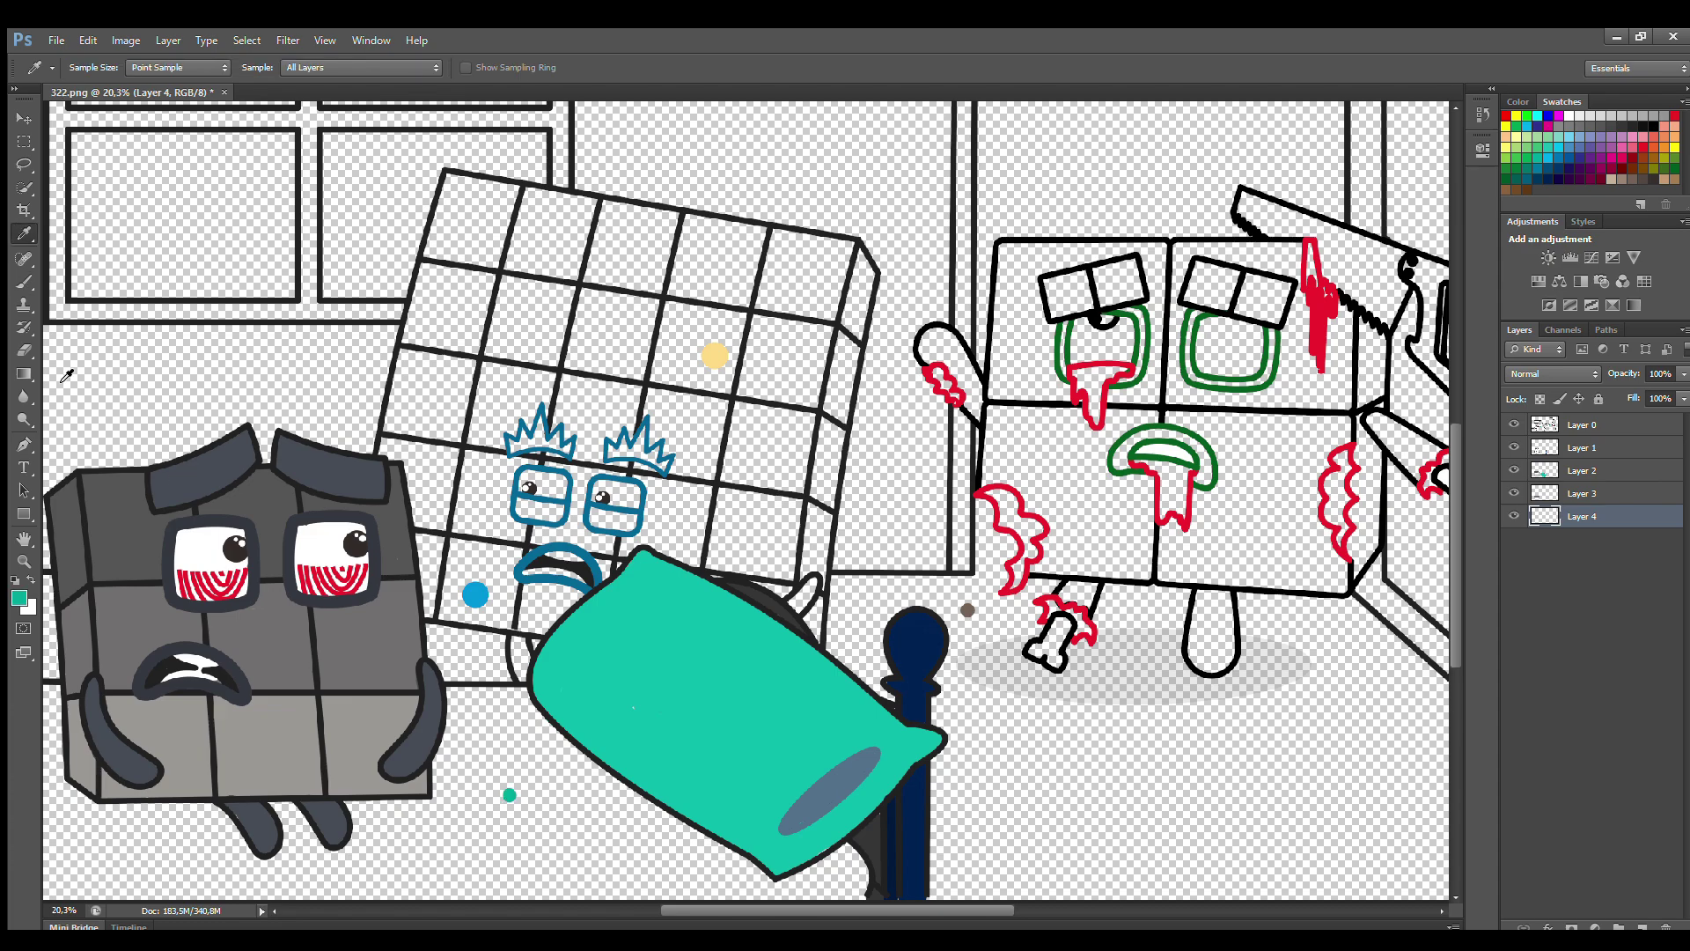
{"action": "scroll", "coordinate": [608, 916], "scroll_direction": "left", "scroll_amount": 5}
{"action": "key", "text": "bracketright"}
{"action": "key", "text": "bracketright"}
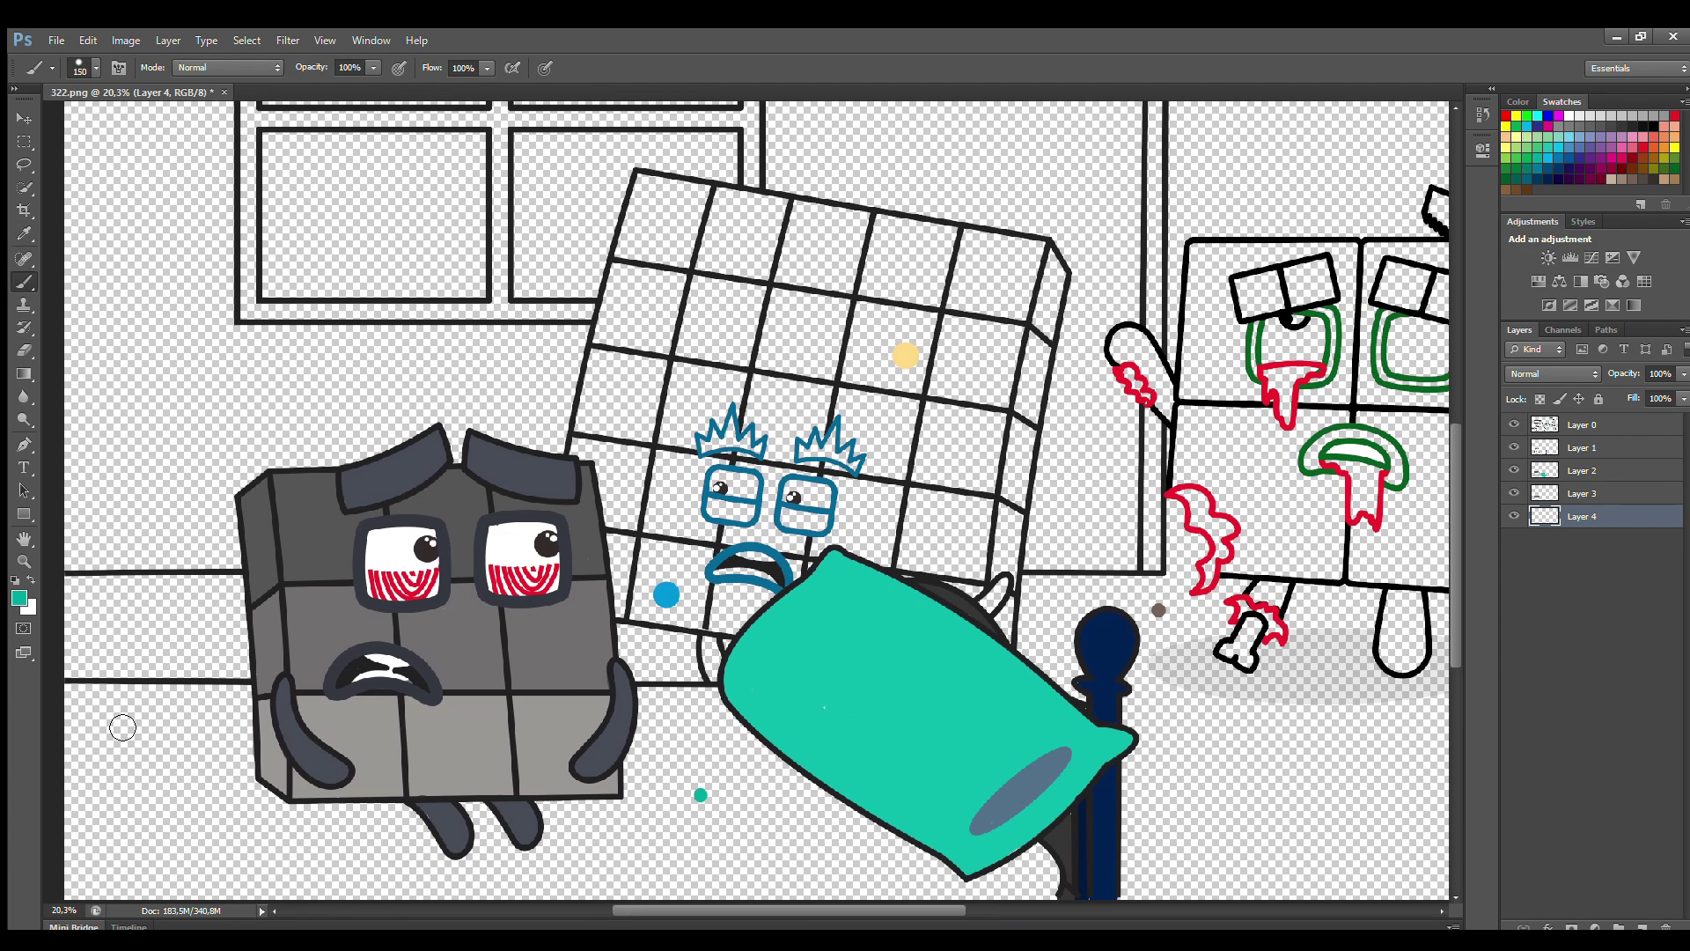
{"action": "mouse_move", "coordinate": [76, 700]}
{"action": "left_mouse_down"}
{"action": "mouse_move", "coordinate": [734, 715]}
{"action": "mouse_move", "coordinate": [905, 848]}
{"action": "mouse_move", "coordinate": [1046, 871]}
{"action": "mouse_move", "coordinate": [879, 913]}
{"action": "mouse_move", "coordinate": [389, 919]}
{"action": "mouse_move", "coordinate": [111, 853]}
{"action": "mouse_move", "coordinate": [838, 843]}
{"action": "mouse_move", "coordinate": [152, 761]}
{"action": "mouse_move", "coordinate": [208, 885]}
{"action": "mouse_move", "coordinate": [900, 894]}
{"action": "left_mouse_up"}
{"action": "key", "text": "bracketright"}
{"action": "key", "text": "bracketright"}
{"action": "key", "text": "bracketright"}
{"action": "key", "text": "bracketright"}
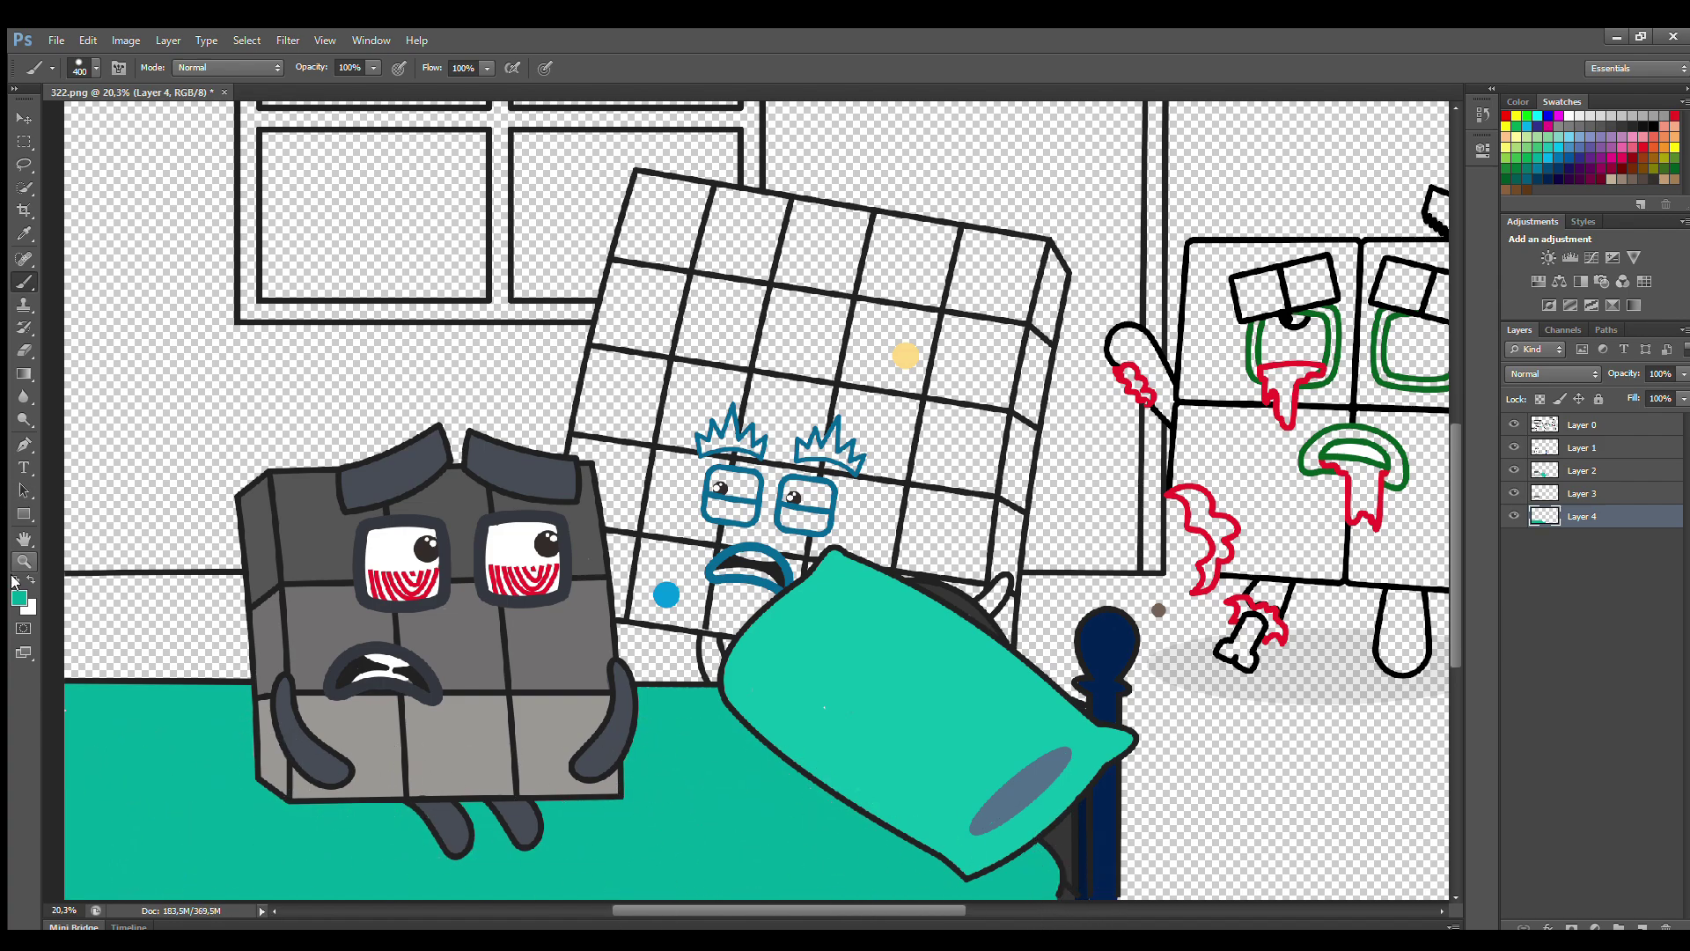
Step: Brush soft darker green shadows on the bed sheet under the pillow and around the crouching gray character
{"action": "mouse_move", "coordinate": [726, 711]}
{"action": "left_mouse_down"}
{"action": "mouse_move", "coordinate": [833, 814]}
{"action": "mouse_move", "coordinate": [1052, 880]}
{"action": "left_mouse_up"}
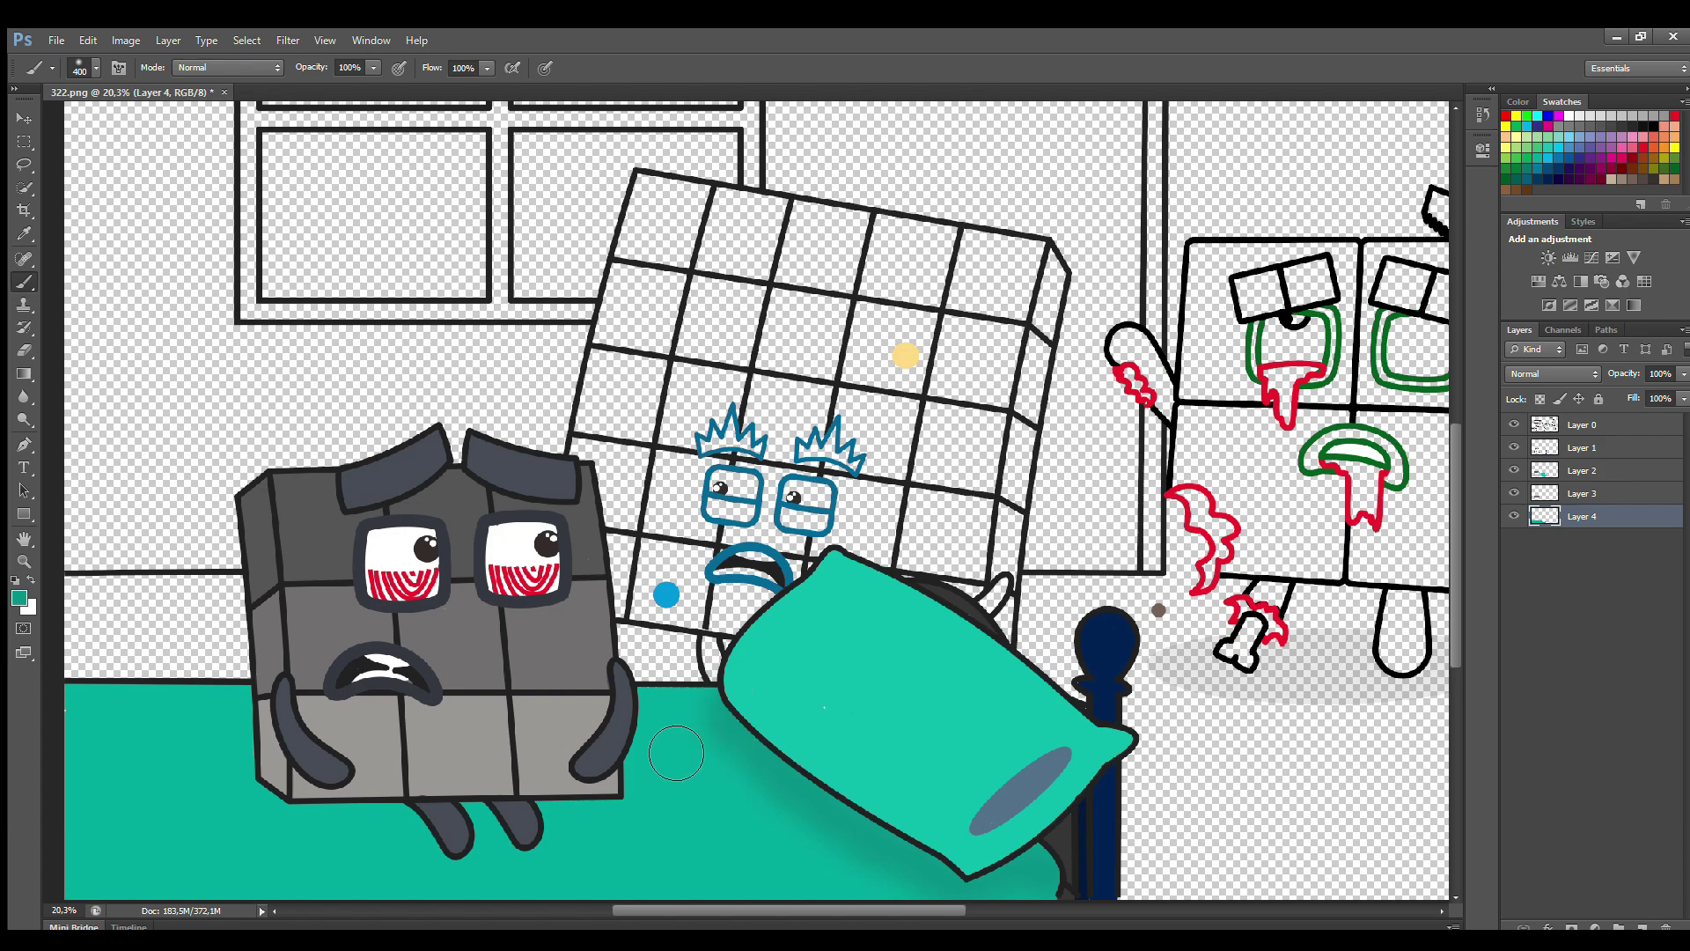
{"action": "left_click_drag", "start_coordinate": [255, 798], "coordinate": [553, 790]}
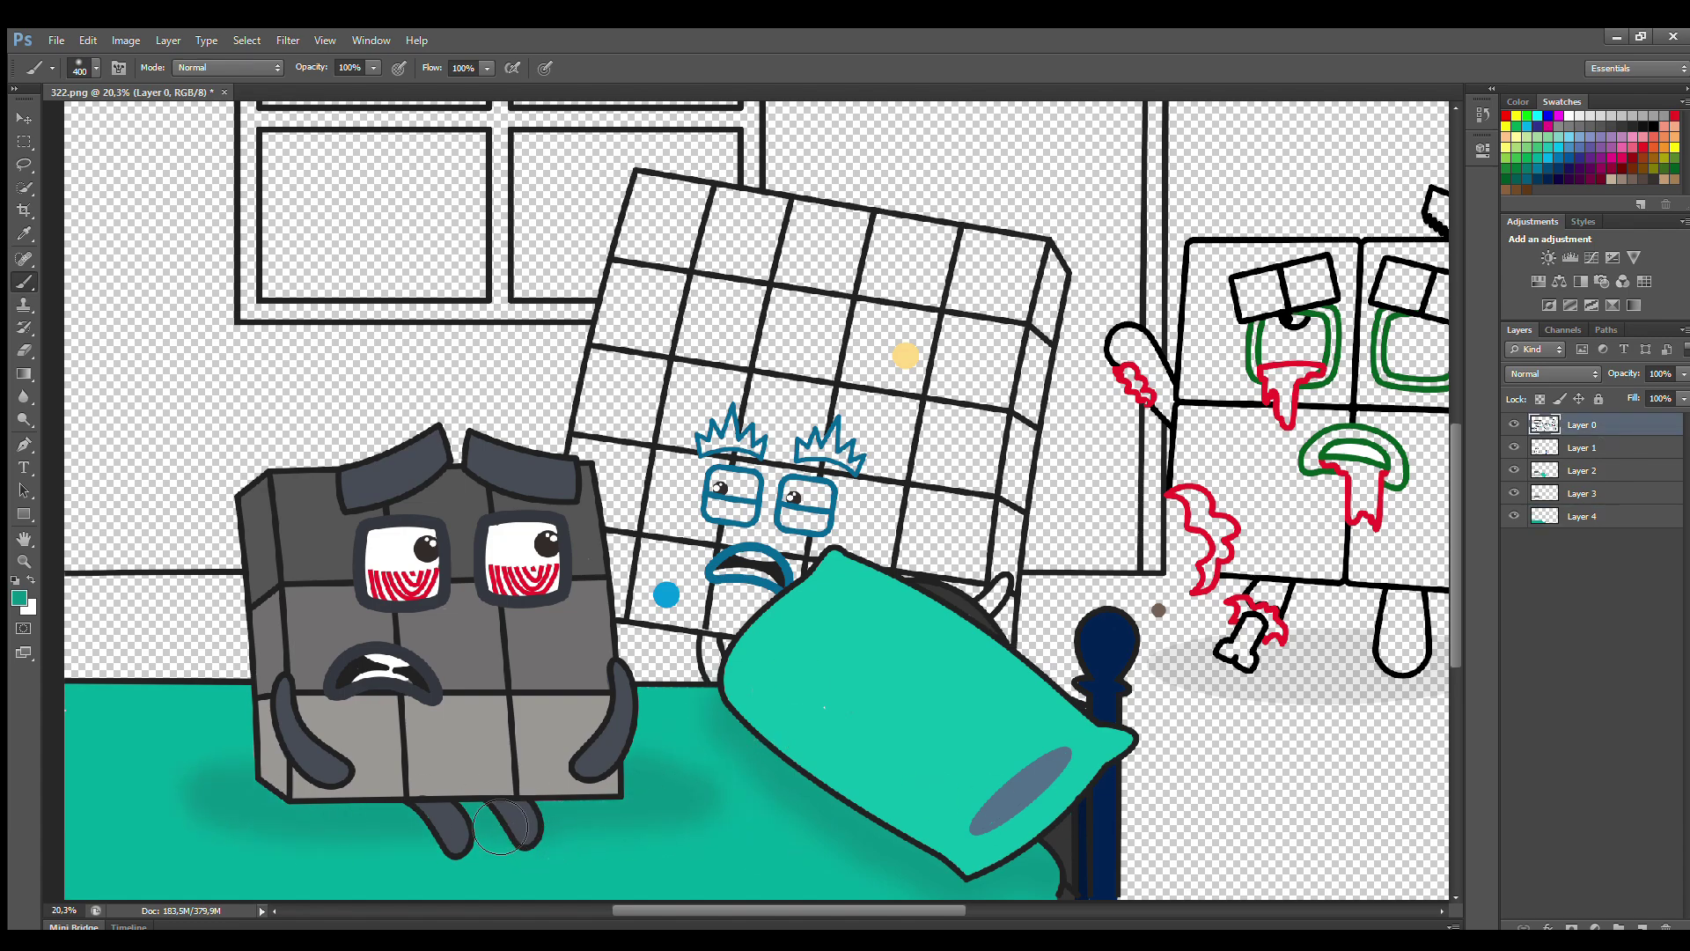
{"action": "left_click_drag", "start_coordinate": [379, 794], "coordinate": [691, 750]}
Step: On Layer 2, paint the eyes and teeth of the tall character behind the pillow white
{"action": "scroll", "coordinate": [1463, 538], "scroll_direction": "down", "scroll_amount": 1}
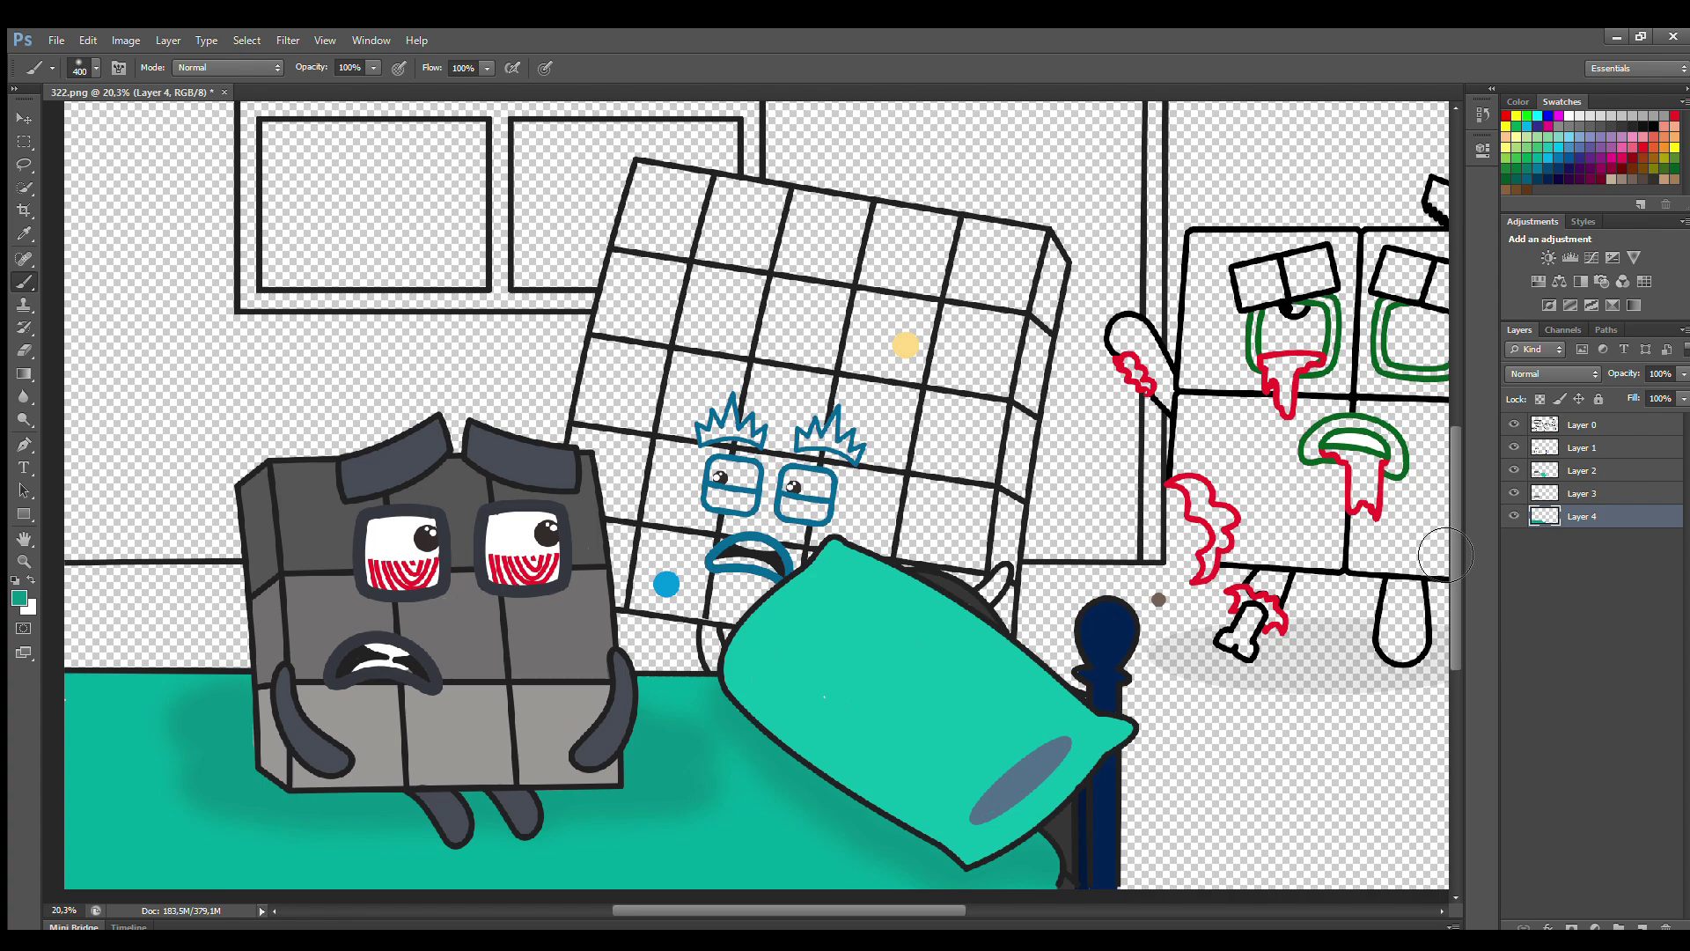
{"action": "left_click", "coordinate": [1582, 470]}
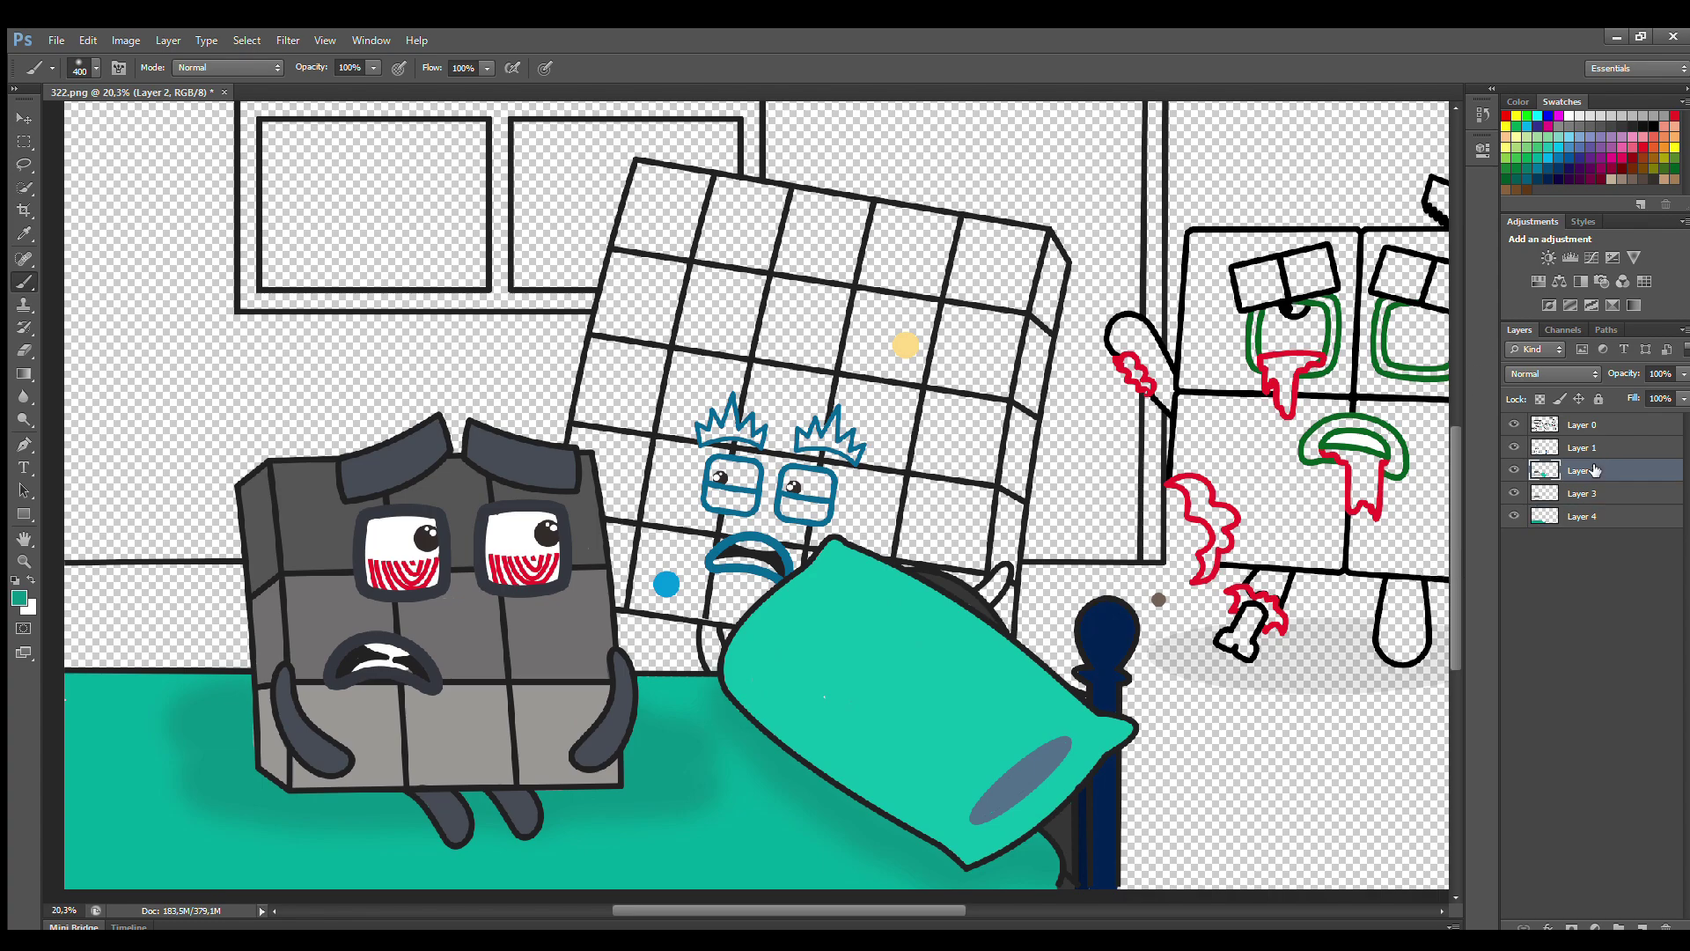
{"action": "left_click", "coordinate": [1572, 114]}
{"action": "key", "text": "bracketleft"}
{"action": "key", "text": "bracketleft"}
{"action": "key", "text": "bracketleft"}
{"action": "key", "text": "bracketleft"}
{"action": "key", "text": "bracketleft"}
{"action": "key", "text": "bracketleft"}
Step: Paint the tall character's spiky eyebrows, hands and lower eyelids dark blue based on its face outline colour
{"action": "key", "text": "i"}
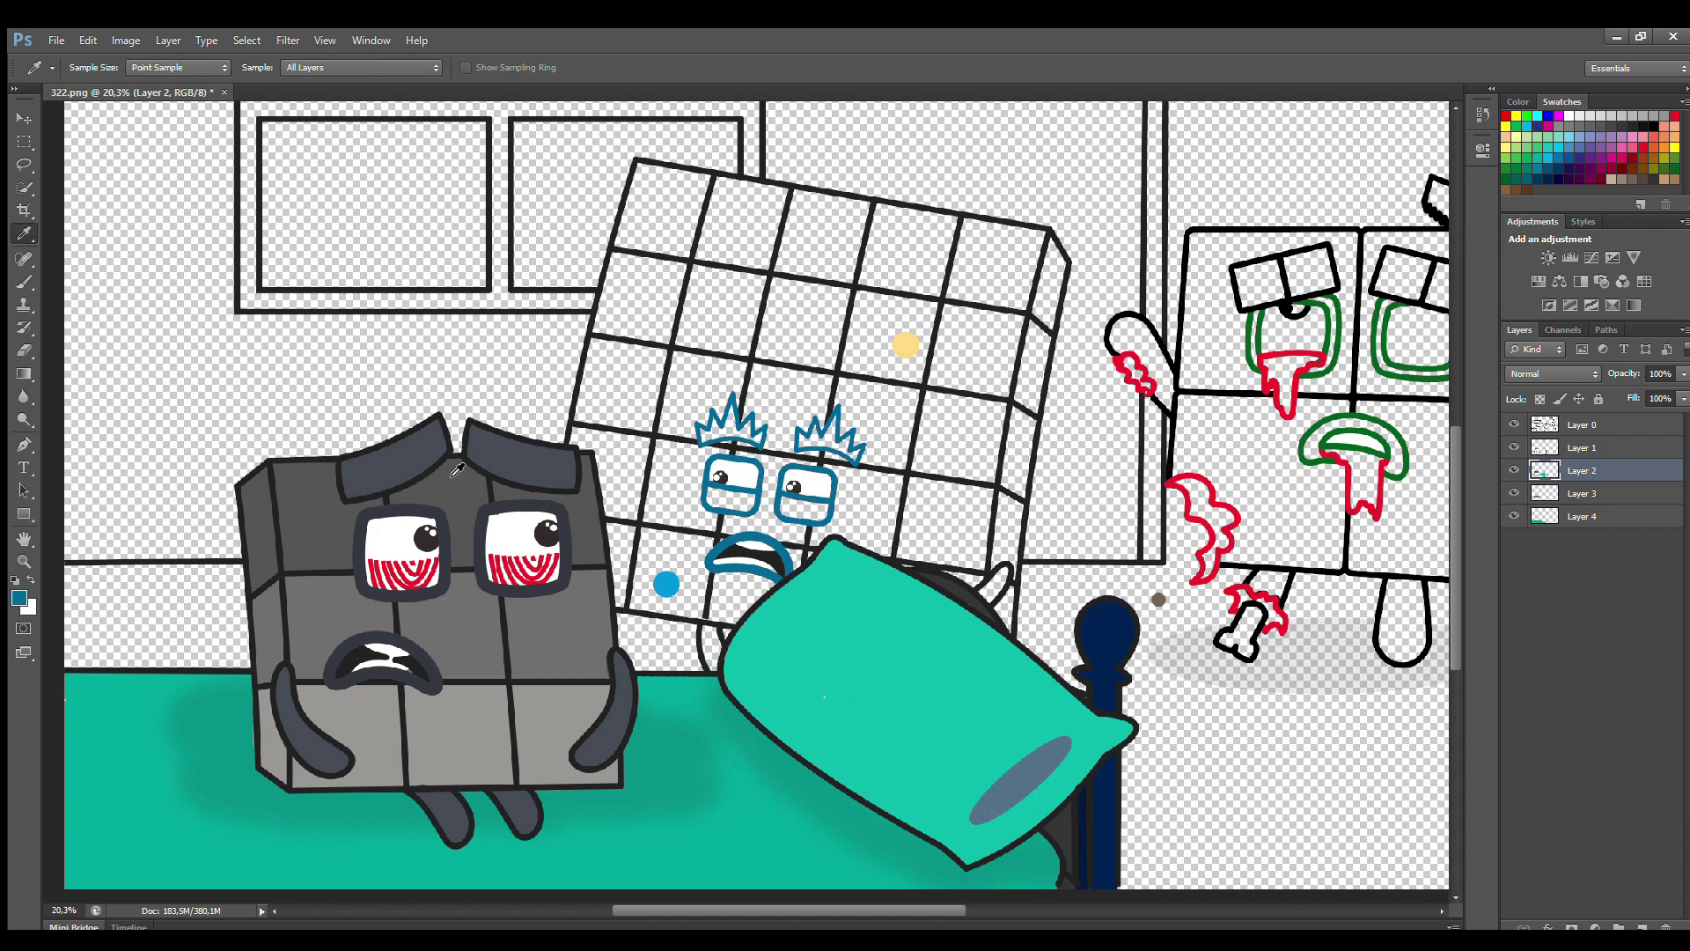
{"action": "key", "text": "b"}
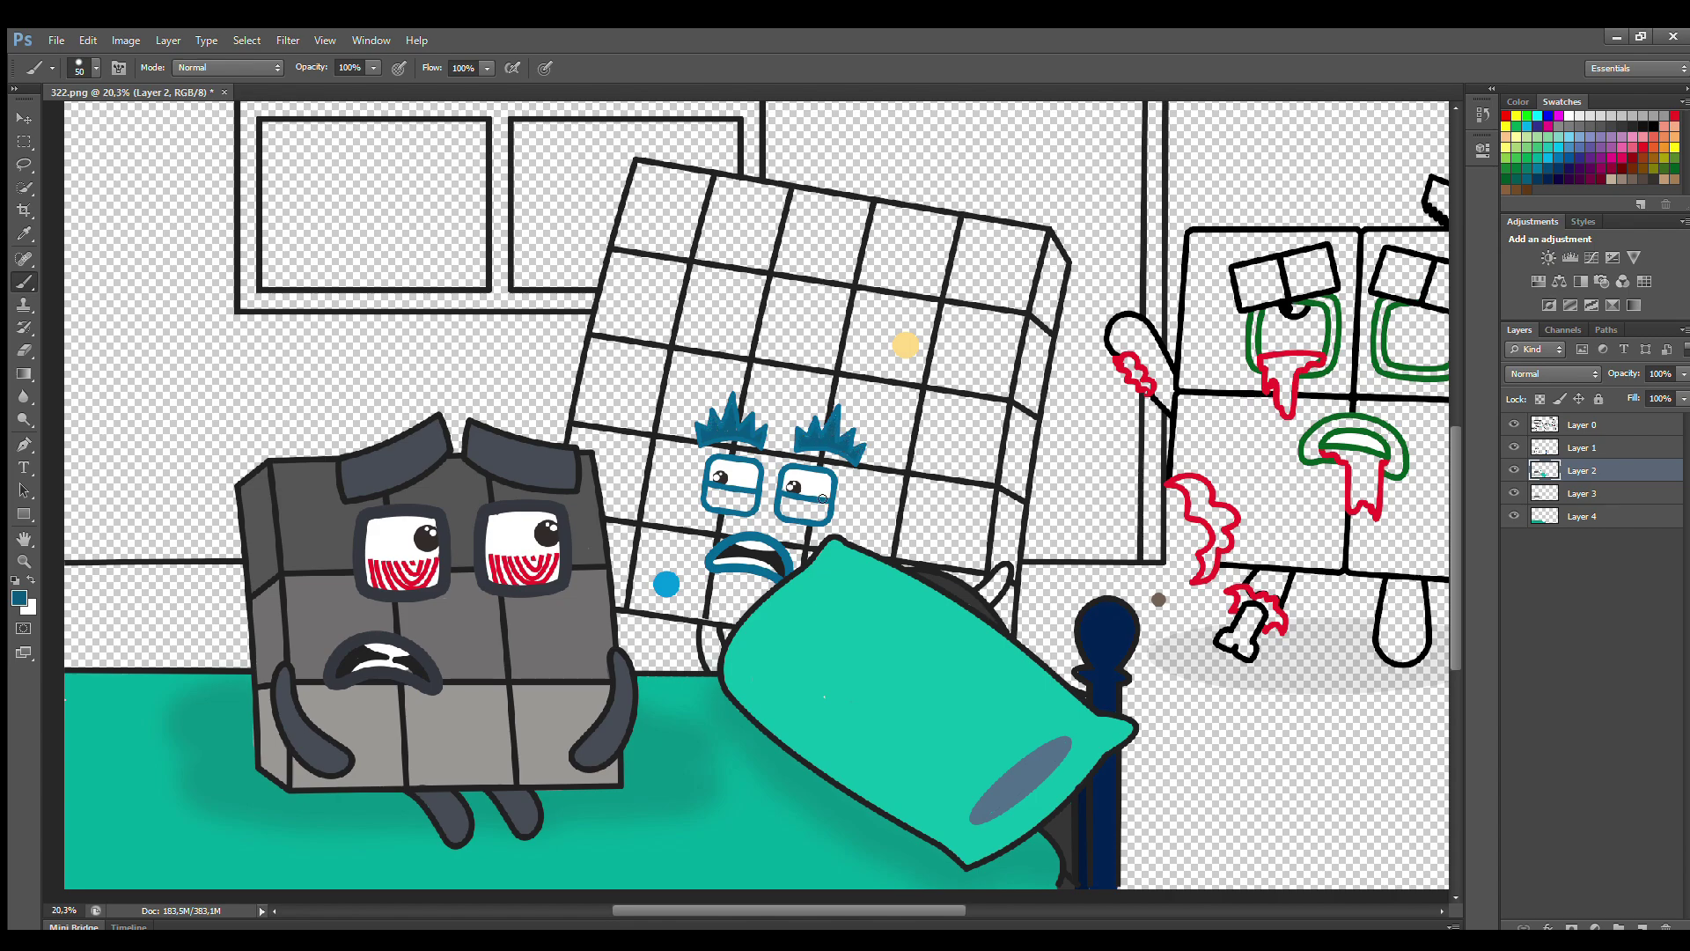
{"action": "left_click_drag", "start_coordinate": [994, 594], "coordinate": [1002, 580]}
{"action": "left_click_drag", "start_coordinate": [707, 629], "coordinate": [710, 655]}
{"action": "left_click_drag", "start_coordinate": [710, 490], "coordinate": [752, 506]}
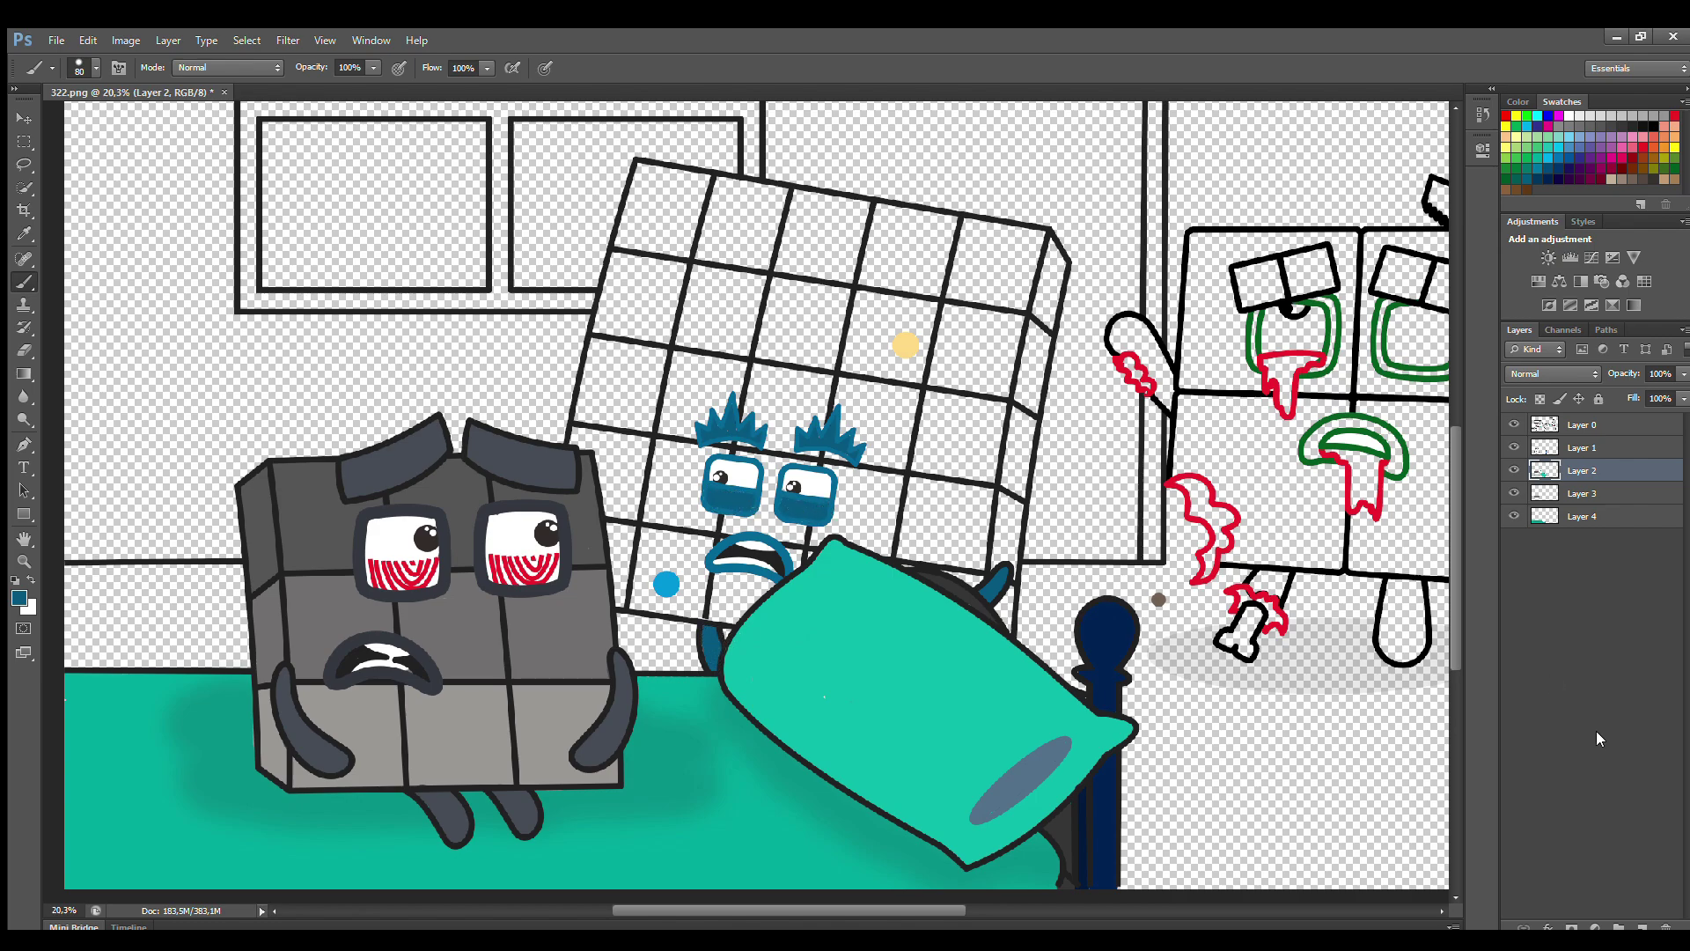
Step: On a new layer at the bottom of the stack, paint the tall character's bottom row with its sampled bright blue, shading the side
{"action": "left_click", "coordinate": [1642, 927]}
{"action": "left_click", "coordinate": [667, 584], "text": "alt"}
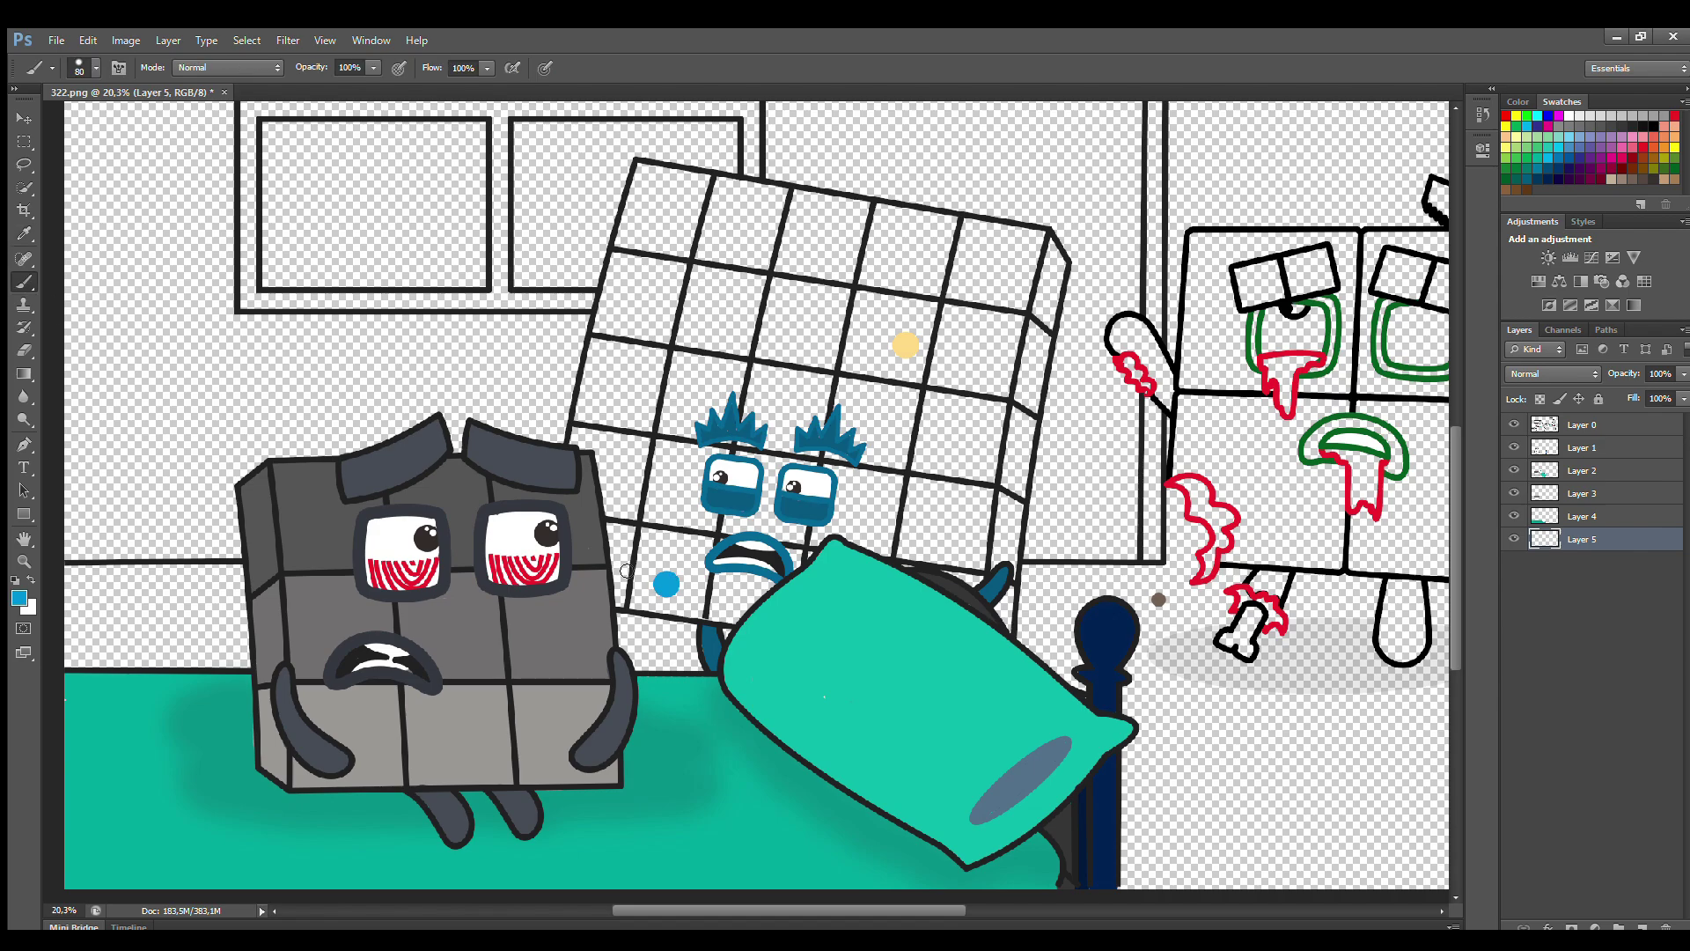
{"action": "key", "text": "bracketright"}
{"action": "key", "text": "bracketright"}
{"action": "key", "text": "bracketright"}
{"action": "key", "text": "bracketright"}
{"action": "mouse_move", "coordinate": [626, 570]}
{"action": "left_mouse_down"}
{"action": "mouse_move", "coordinate": [779, 568]}
{"action": "mouse_move", "coordinate": [785, 590]}
{"action": "mouse_move", "coordinate": [710, 618]}
{"action": "mouse_move", "coordinate": [615, 584]}
{"action": "mouse_move", "coordinate": [1010, 607]}
{"action": "left_mouse_up"}
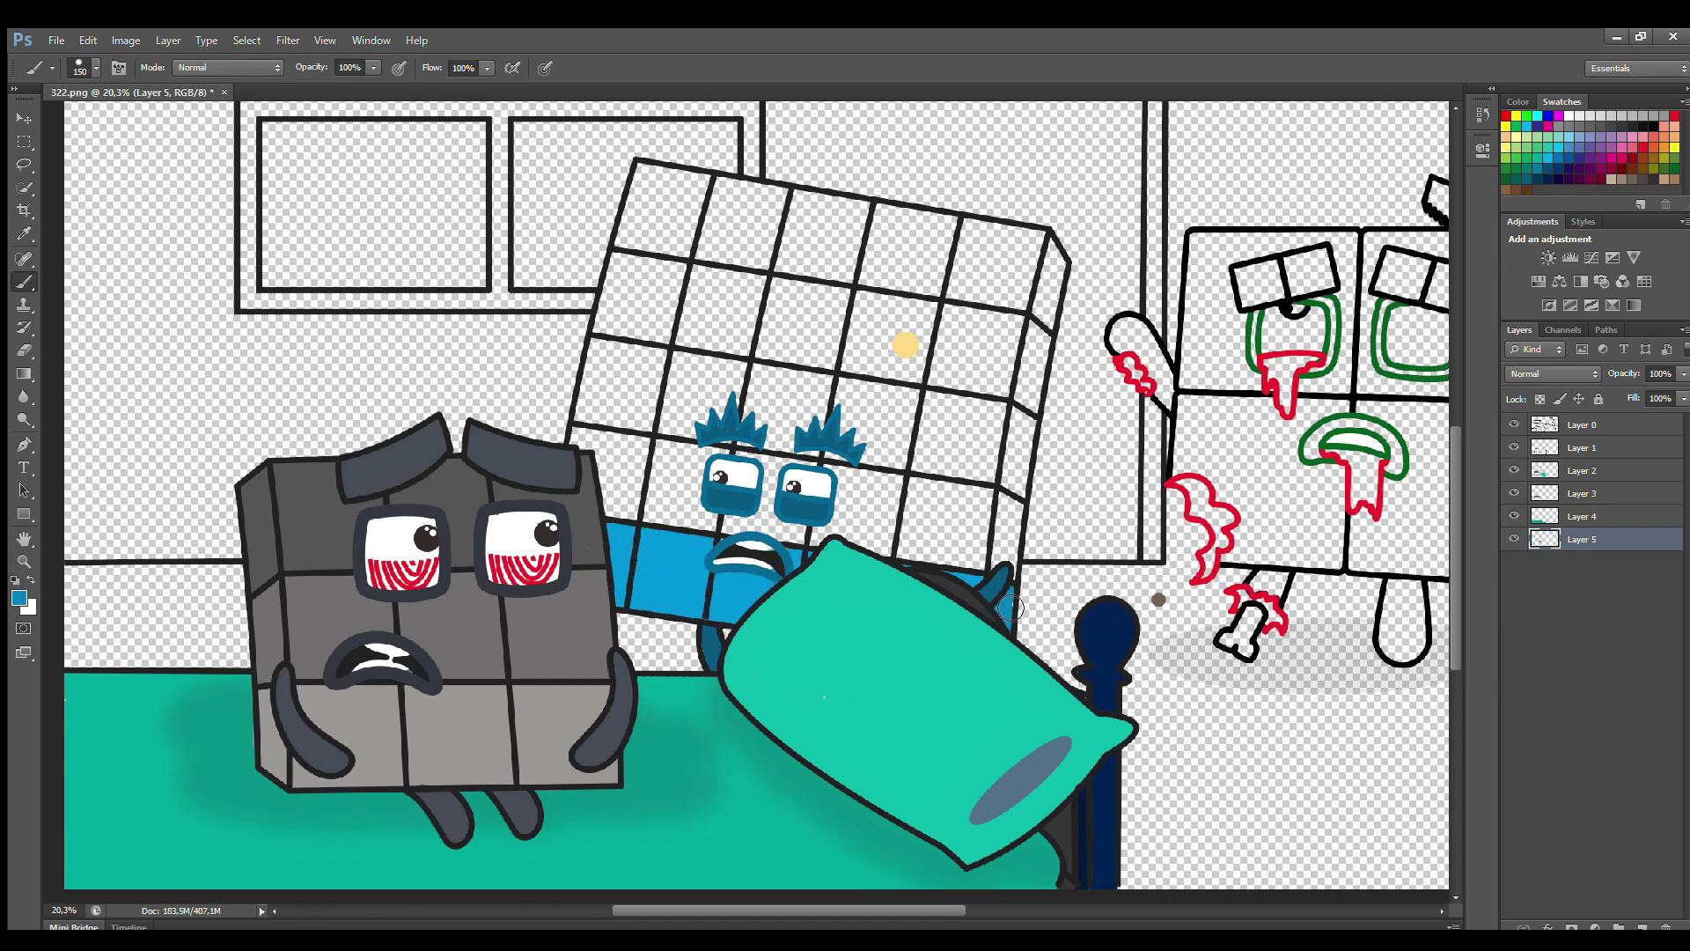
Step: On another new bottom layer, fill the front of the tall character's upper blocks with the light yellow sampled from its colour dot
{"action": "left_click", "coordinate": [1642, 927]}
{"action": "left_click", "coordinate": [906, 344], "text": "alt"}
{"action": "mouse_move", "coordinate": [648, 169]}
{"action": "left_mouse_down"}
{"action": "mouse_move", "coordinate": [586, 458]}
{"action": "mouse_move", "coordinate": [726, 531]}
{"action": "mouse_move", "coordinate": [978, 570]}
{"action": "mouse_move", "coordinate": [1040, 248]}
{"action": "mouse_move", "coordinate": [670, 186]}
{"action": "mouse_move", "coordinate": [648, 366]}
{"action": "mouse_move", "coordinate": [831, 531]}
{"action": "mouse_move", "coordinate": [932, 555]}
{"action": "mouse_move", "coordinate": [1004, 332]}
{"action": "mouse_move", "coordinate": [739, 221]}
{"action": "mouse_move", "coordinate": [974, 344]}
{"action": "mouse_move", "coordinate": [948, 405]}
{"action": "mouse_move", "coordinate": [708, 420]}
{"action": "mouse_move", "coordinate": [933, 487]}
{"action": "mouse_move", "coordinate": [650, 478]}
{"action": "mouse_move", "coordinate": [917, 521]}
{"action": "left_mouse_up"}
{"action": "key", "text": "bracketright"}
{"action": "key", "text": "bracketright"}
{"action": "key", "text": "bracketright"}
{"action": "key", "text": "bracketright"}
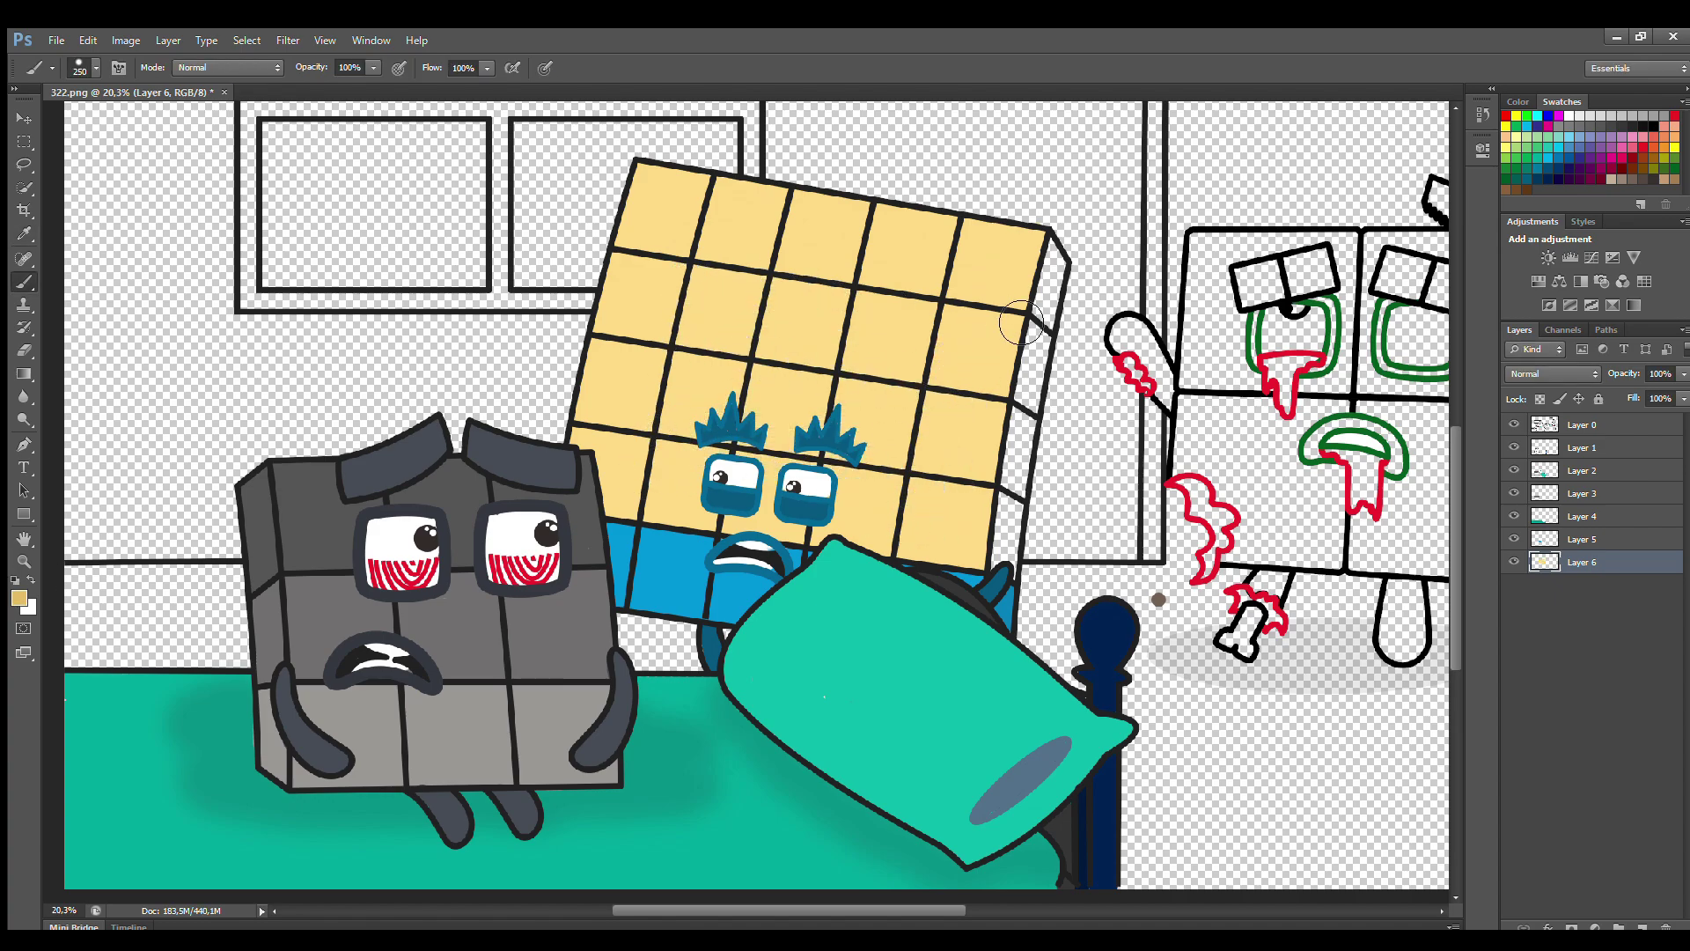
Step: On a new layer, paint the side face of the tall character's upper blocks darker yellow
{"action": "key", "text": "bracketleft"}
{"action": "key", "text": "bracketleft"}
{"action": "key", "text": "bracketleft"}
{"action": "key", "text": "bracketleft"}
{"action": "key", "text": "bracketleft"}
{"action": "key", "text": "bracketleft"}
{"action": "key", "text": "ctrl+shift+alt+n"}
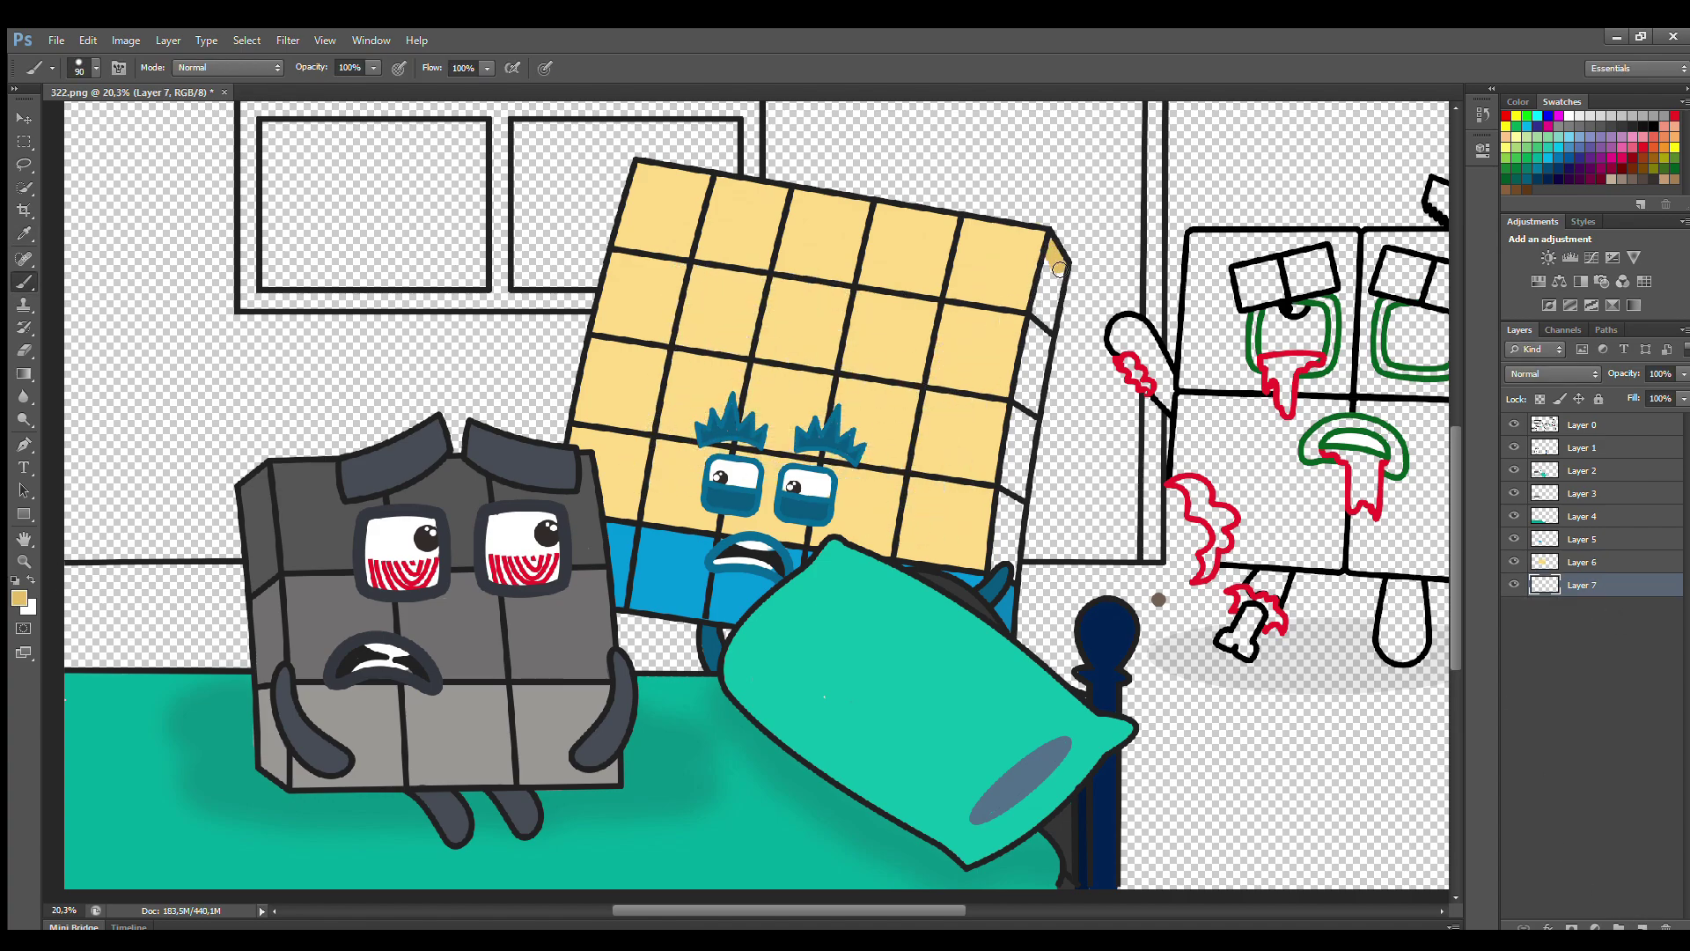
{"action": "key", "text": "bracketright"}
{"action": "key", "text": "bracketright"}
{"action": "key", "text": "bracketright"}
{"action": "mouse_move", "coordinate": [1059, 268]}
{"action": "left_mouse_down"}
{"action": "mouse_move", "coordinate": [1009, 584]}
{"action": "mouse_move", "coordinate": [1048, 317]}
{"action": "left_mouse_up"}
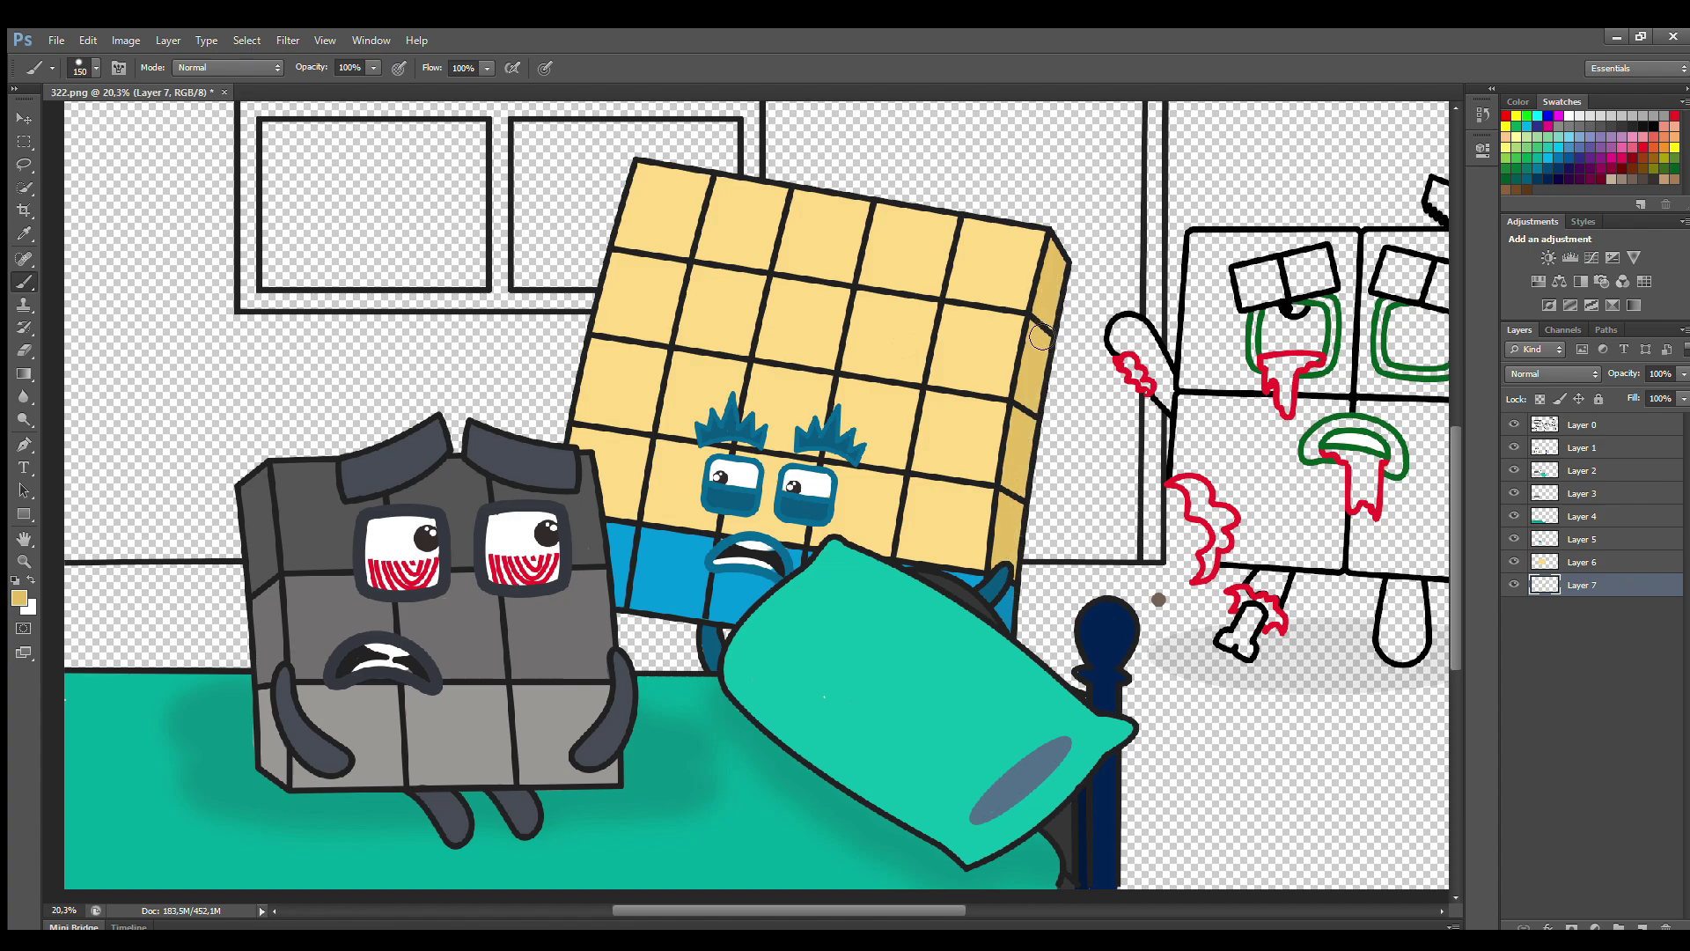
Step: On Layer 1, fill the injured four-block character's eyes white and paint its small pupil red using the blood colour
{"action": "left_click_drag", "start_coordinate": [860, 905], "coordinate": [965, 905]}
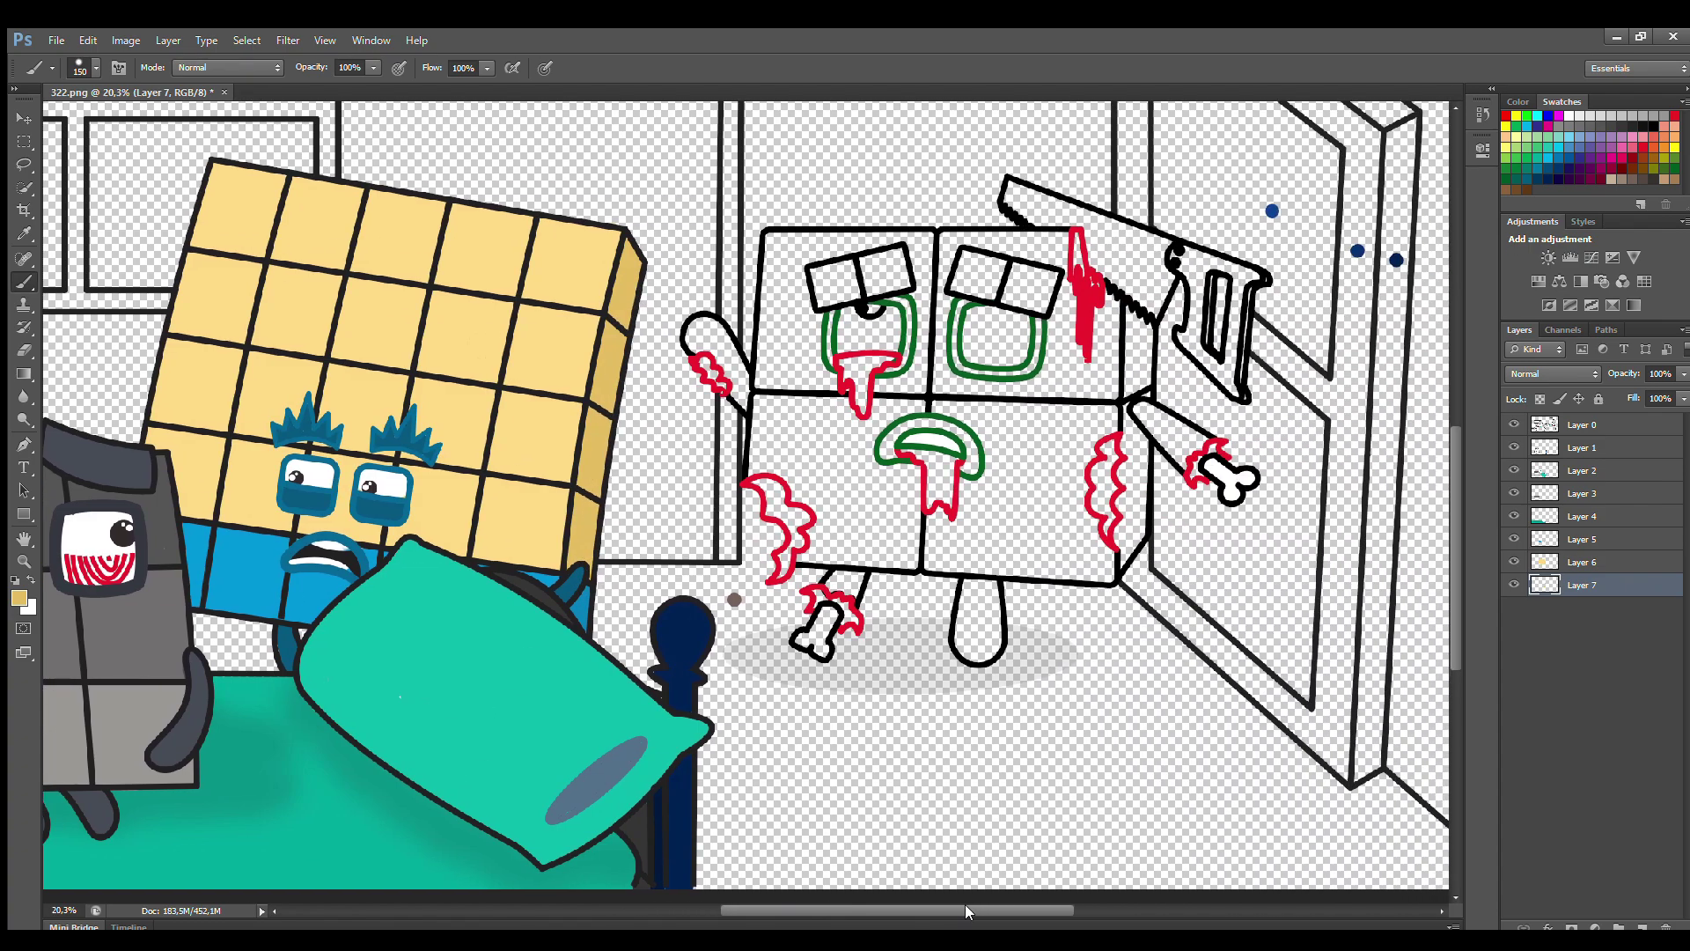
{"action": "left_click", "coordinate": [1585, 449]}
{"action": "left_click", "coordinate": [1005, 349], "text": "alt"}
{"action": "mouse_move", "coordinate": [985, 342]}
{"action": "left_mouse_down"}
{"action": "mouse_move", "coordinate": [1021, 352]}
{"action": "mouse_move", "coordinate": [1009, 344]}
{"action": "left_mouse_up"}
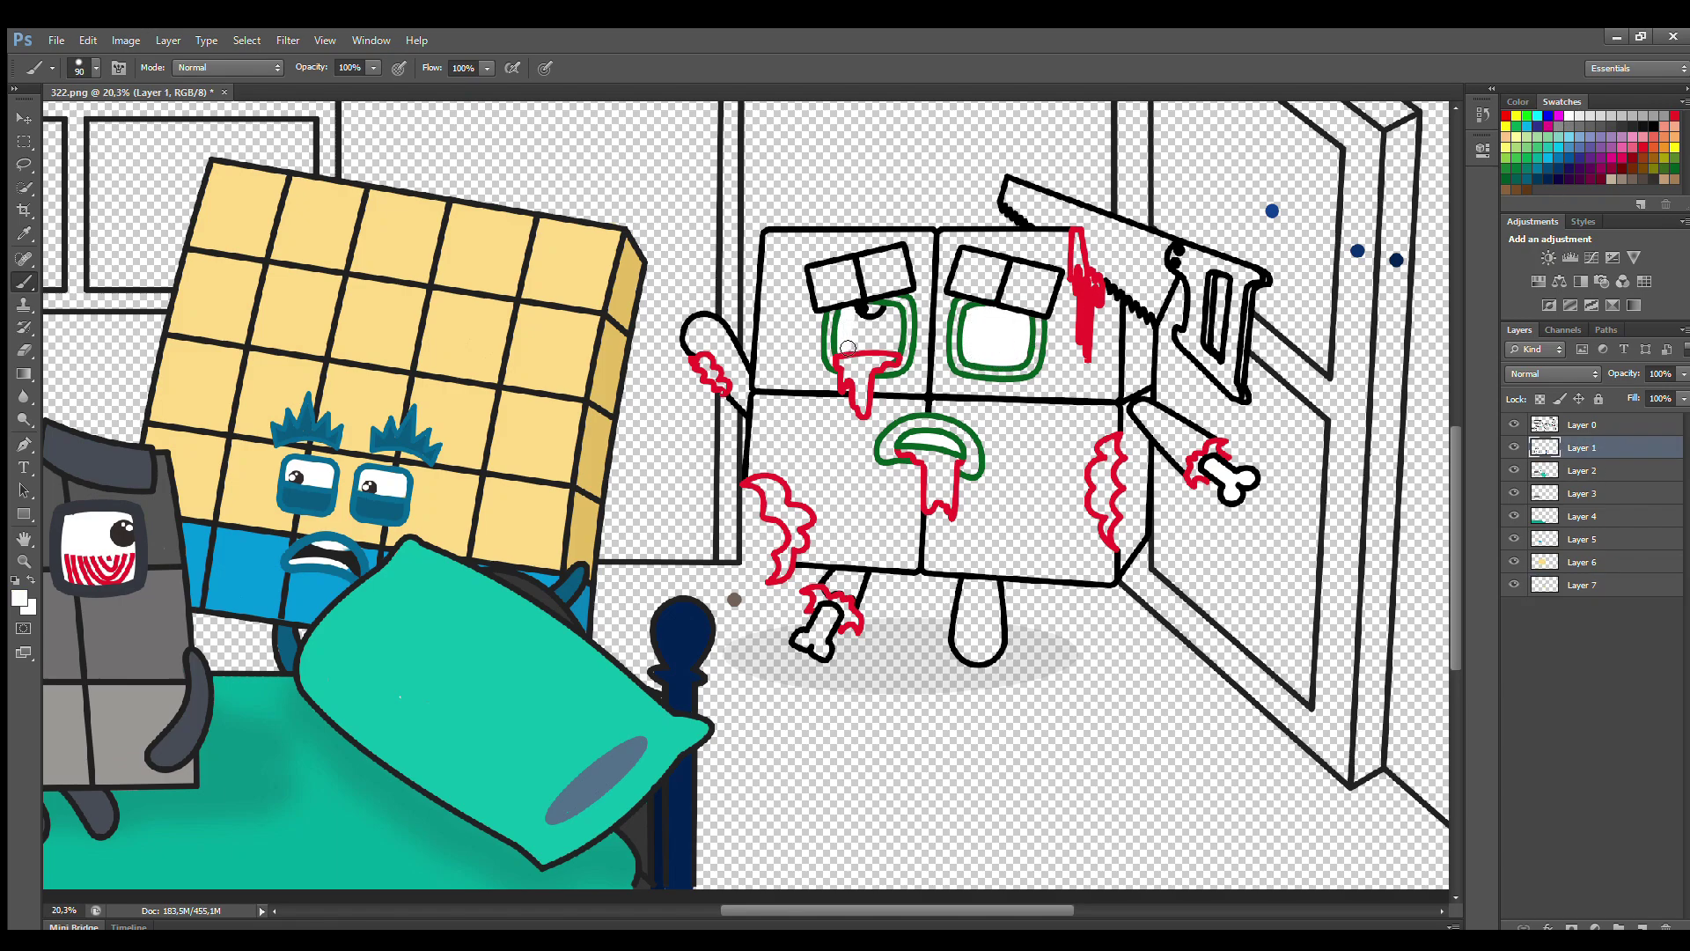
{"action": "left_click_drag", "start_coordinate": [847, 347], "coordinate": [896, 315]}
{"action": "left_click", "coordinate": [869, 388], "text": "alt"}
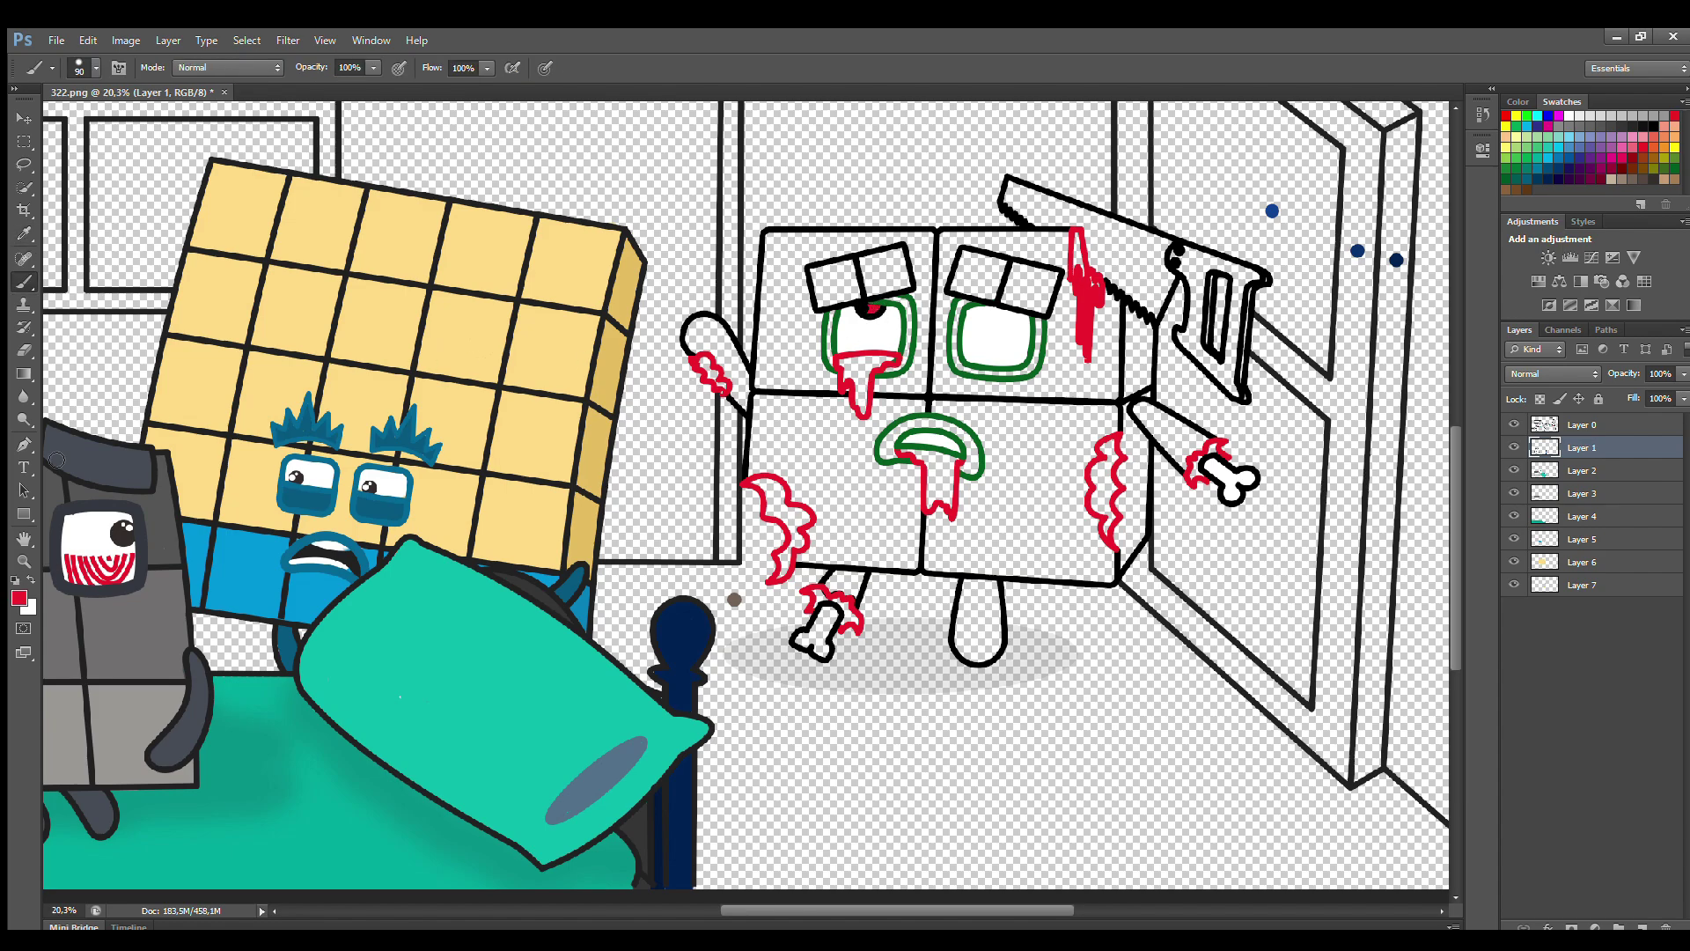
Step: On Layer 0, fill the blood outlines on the injured character's arms, body, mouth, eye and leg with solid red
{"action": "left_click", "coordinate": [1585, 430]}
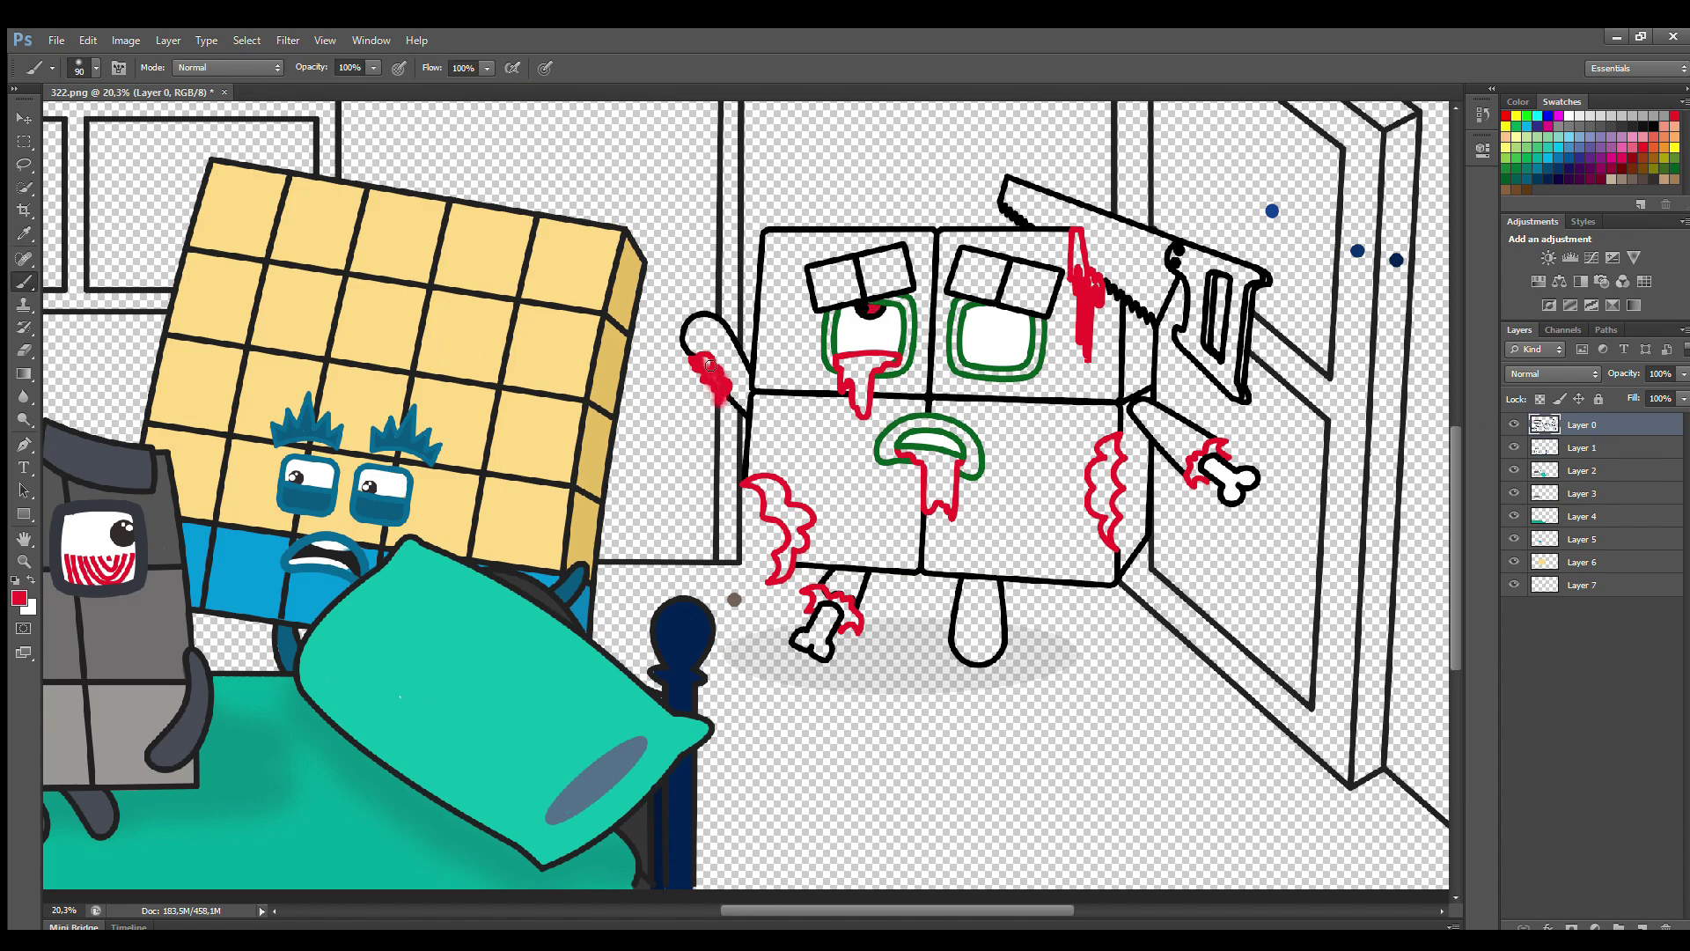
{"action": "left_click_drag", "start_coordinate": [710, 364], "coordinate": [704, 387]}
{"action": "mouse_move", "coordinate": [748, 483]}
{"action": "left_mouse_down"}
{"action": "mouse_move", "coordinate": [784, 521]}
{"action": "mouse_move", "coordinate": [780, 577]}
{"action": "mouse_move", "coordinate": [802, 520]}
{"action": "mouse_move", "coordinate": [773, 480]}
{"action": "mouse_move", "coordinate": [804, 531]}
{"action": "mouse_move", "coordinate": [763, 485]}
{"action": "left_mouse_up"}
{"action": "mouse_move", "coordinate": [905, 454]}
{"action": "left_mouse_down"}
{"action": "mouse_move", "coordinate": [942, 457]}
{"action": "mouse_move", "coordinate": [934, 495]}
{"action": "left_mouse_up"}
{"action": "mouse_move", "coordinate": [1108, 454]}
{"action": "left_mouse_down"}
{"action": "mouse_move", "coordinate": [1105, 528]}
{"action": "mouse_move", "coordinate": [1109, 483]}
{"action": "left_mouse_up"}
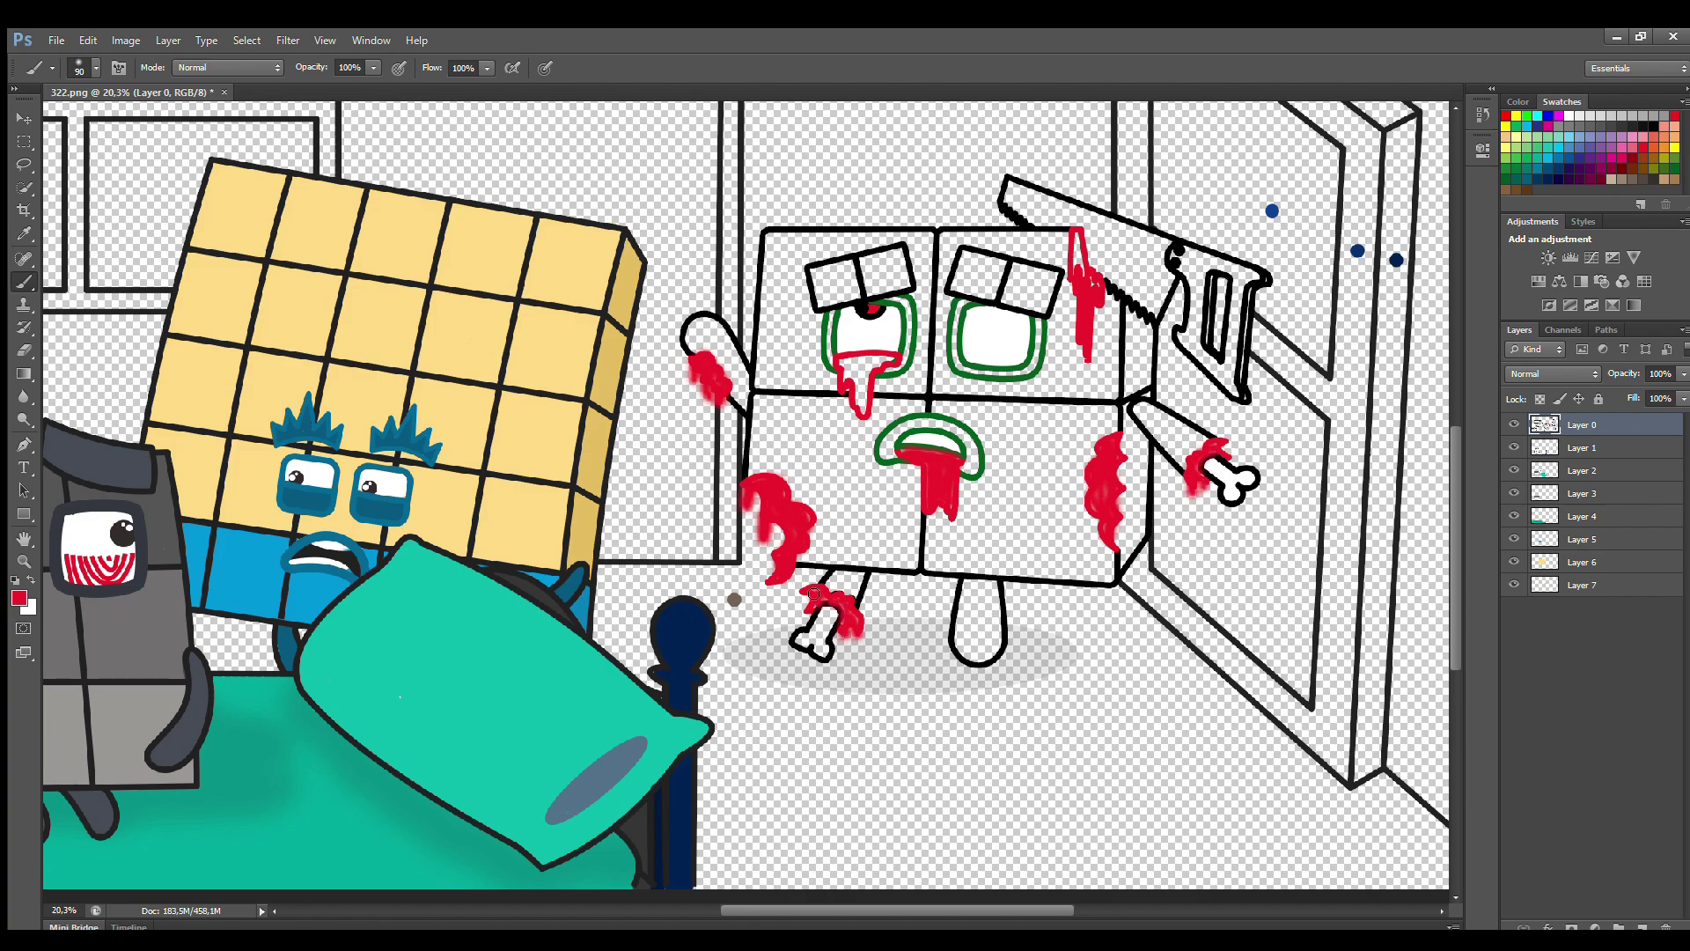
{"action": "mouse_move", "coordinate": [845, 367]}
{"action": "left_mouse_down"}
{"action": "mouse_move", "coordinate": [840, 407]}
{"action": "mouse_move", "coordinate": [853, 387]}
{"action": "mouse_move", "coordinate": [863, 423]}
{"action": "mouse_move", "coordinate": [893, 358]}
{"action": "mouse_move", "coordinate": [864, 382]}
{"action": "left_mouse_up"}
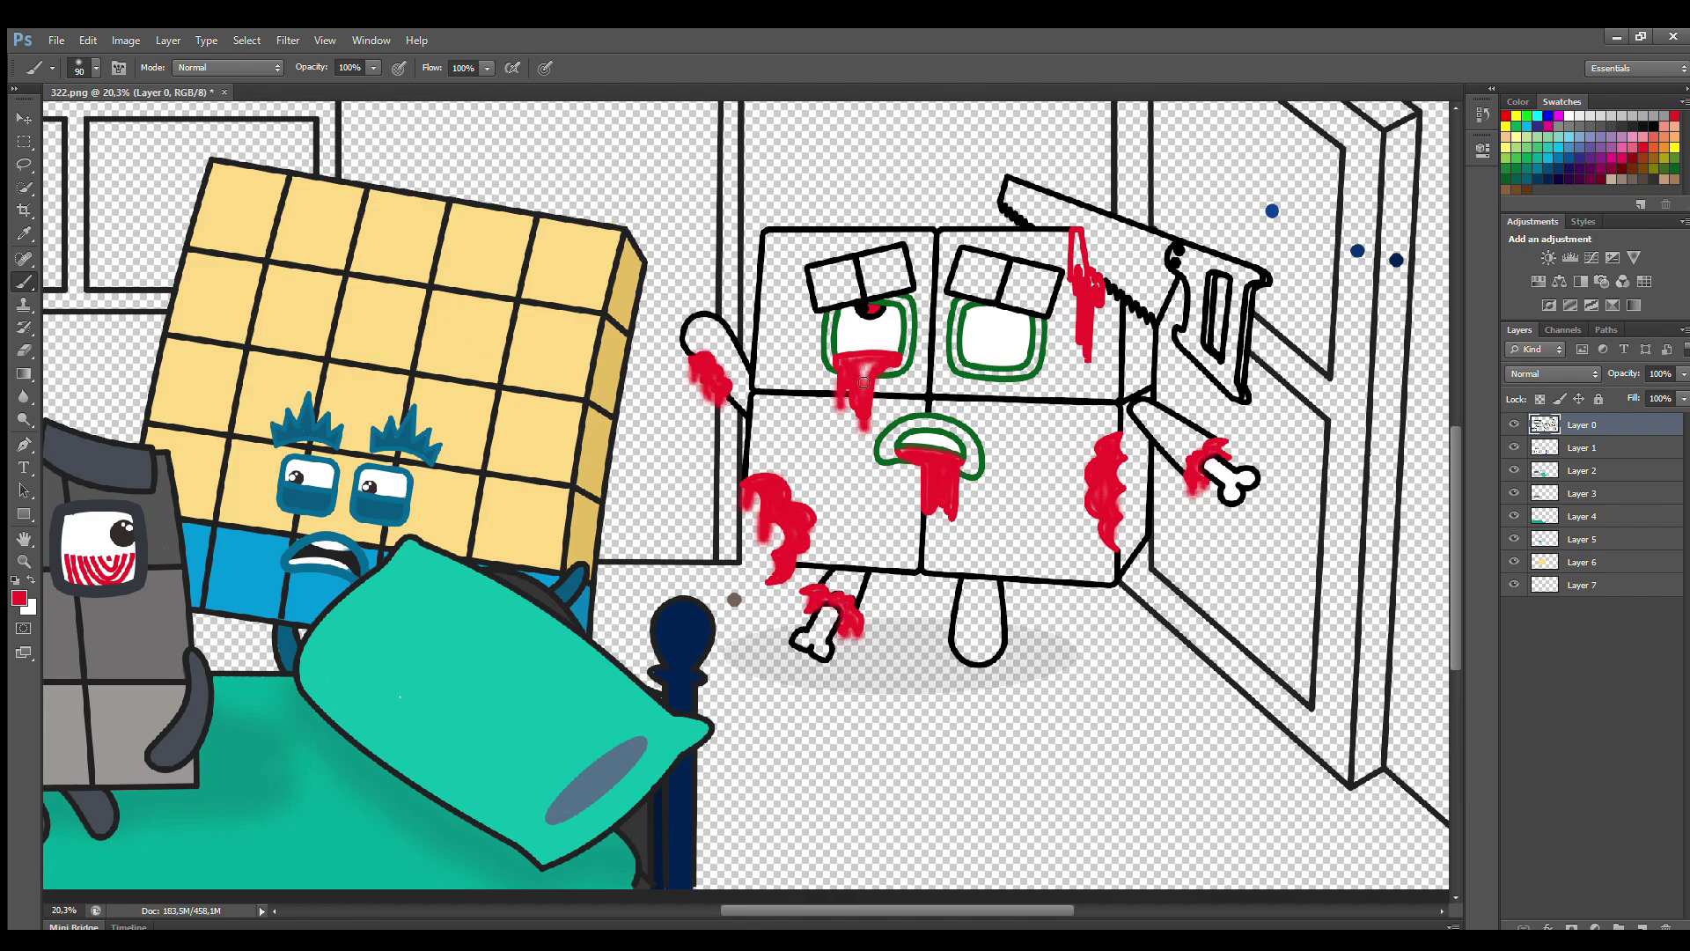
Step: On Layer 1, paint the saw's handle reddish brown
{"action": "left_click", "coordinate": [1627, 447]}
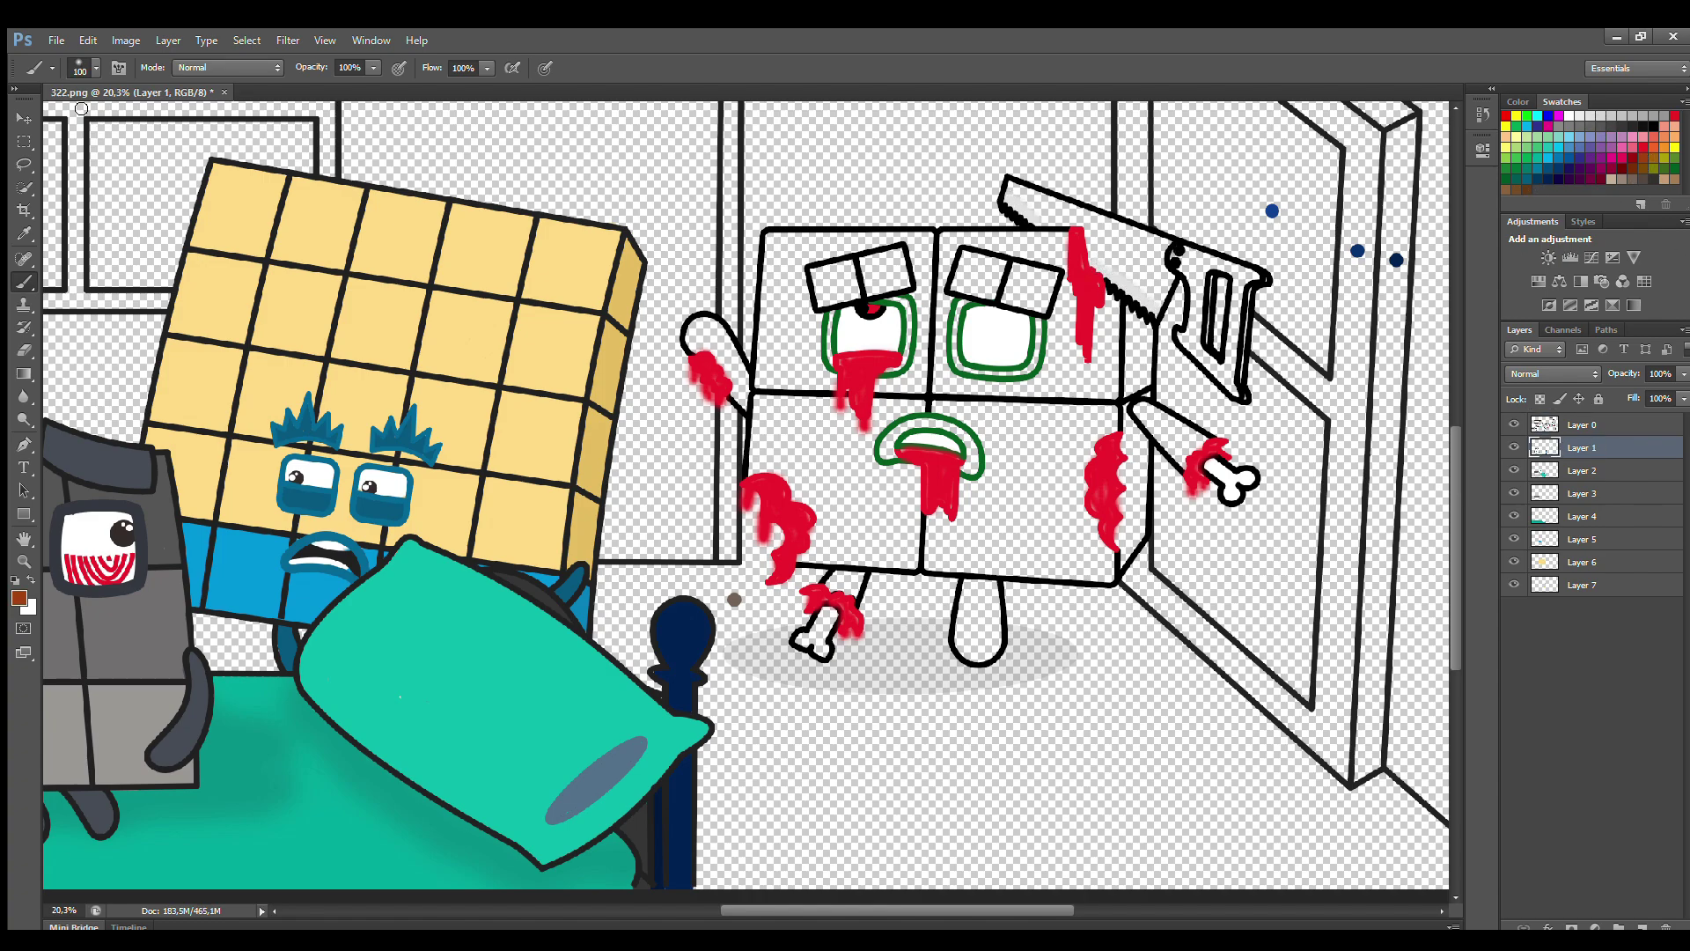
{"action": "mouse_move", "coordinate": [1178, 251]}
{"action": "left_mouse_down"}
{"action": "mouse_move", "coordinate": [1197, 351]}
{"action": "mouse_move", "coordinate": [1240, 378]}
{"action": "mouse_move", "coordinate": [1255, 269]}
{"action": "mouse_move", "coordinate": [1200, 269]}
{"action": "left_mouse_up"}
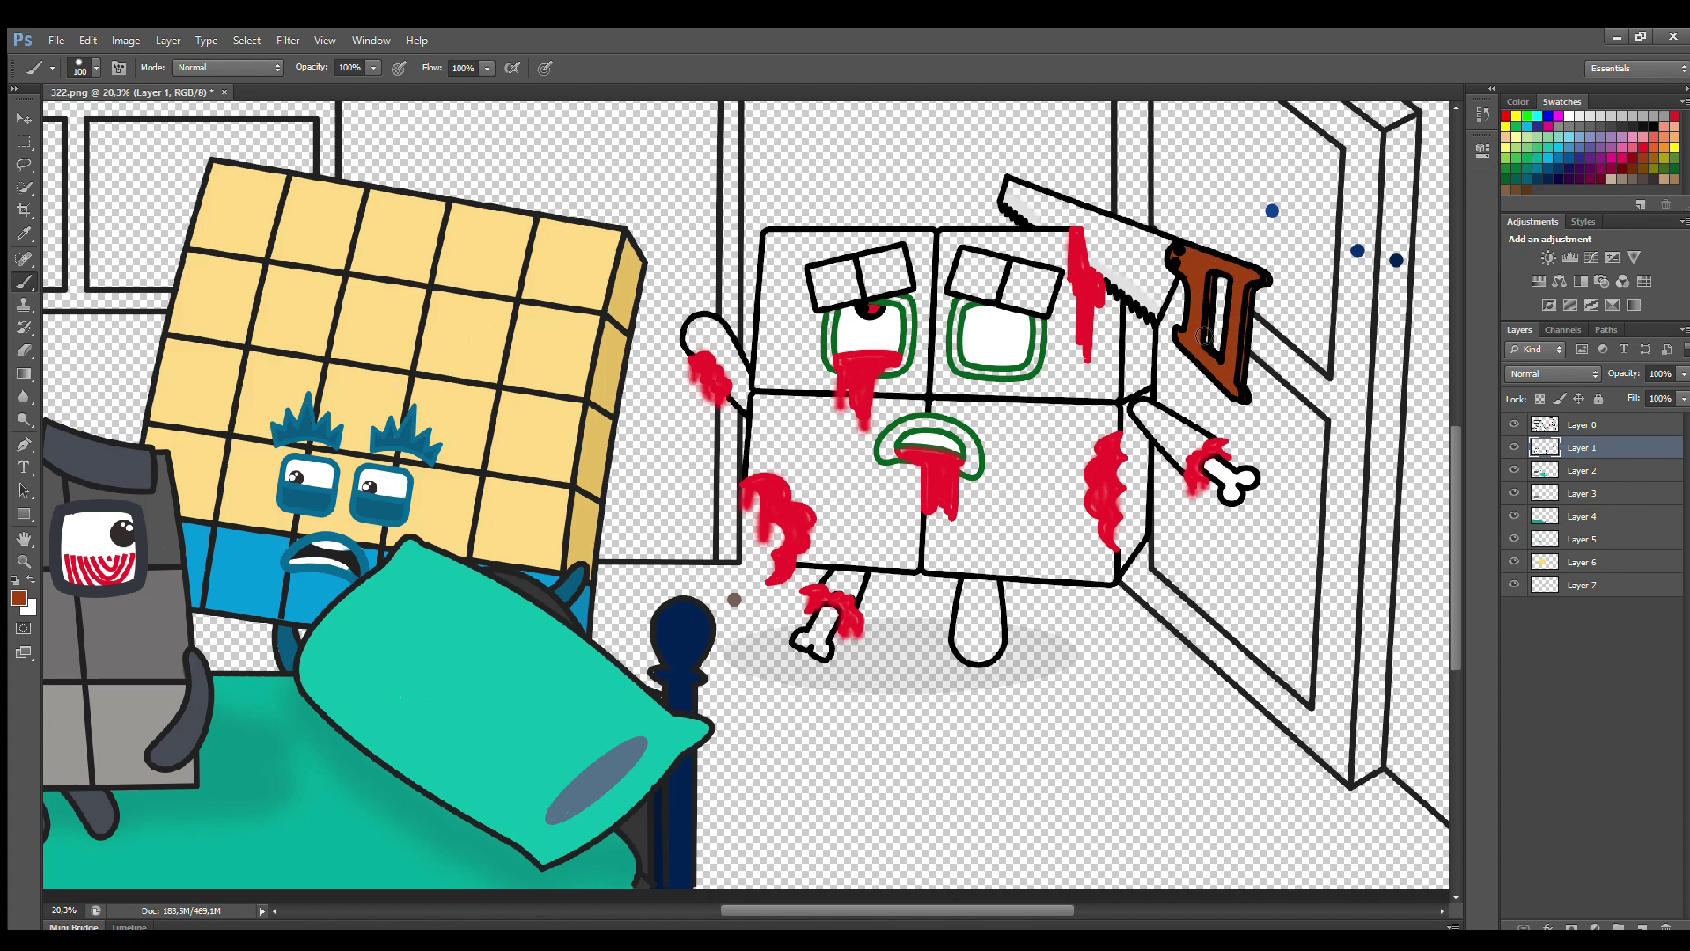
Step: Paint the injured character's eyebrows, lips, legs and arms with the dark green sampled from its eye outline
{"action": "left_click", "coordinate": [23, 234]}
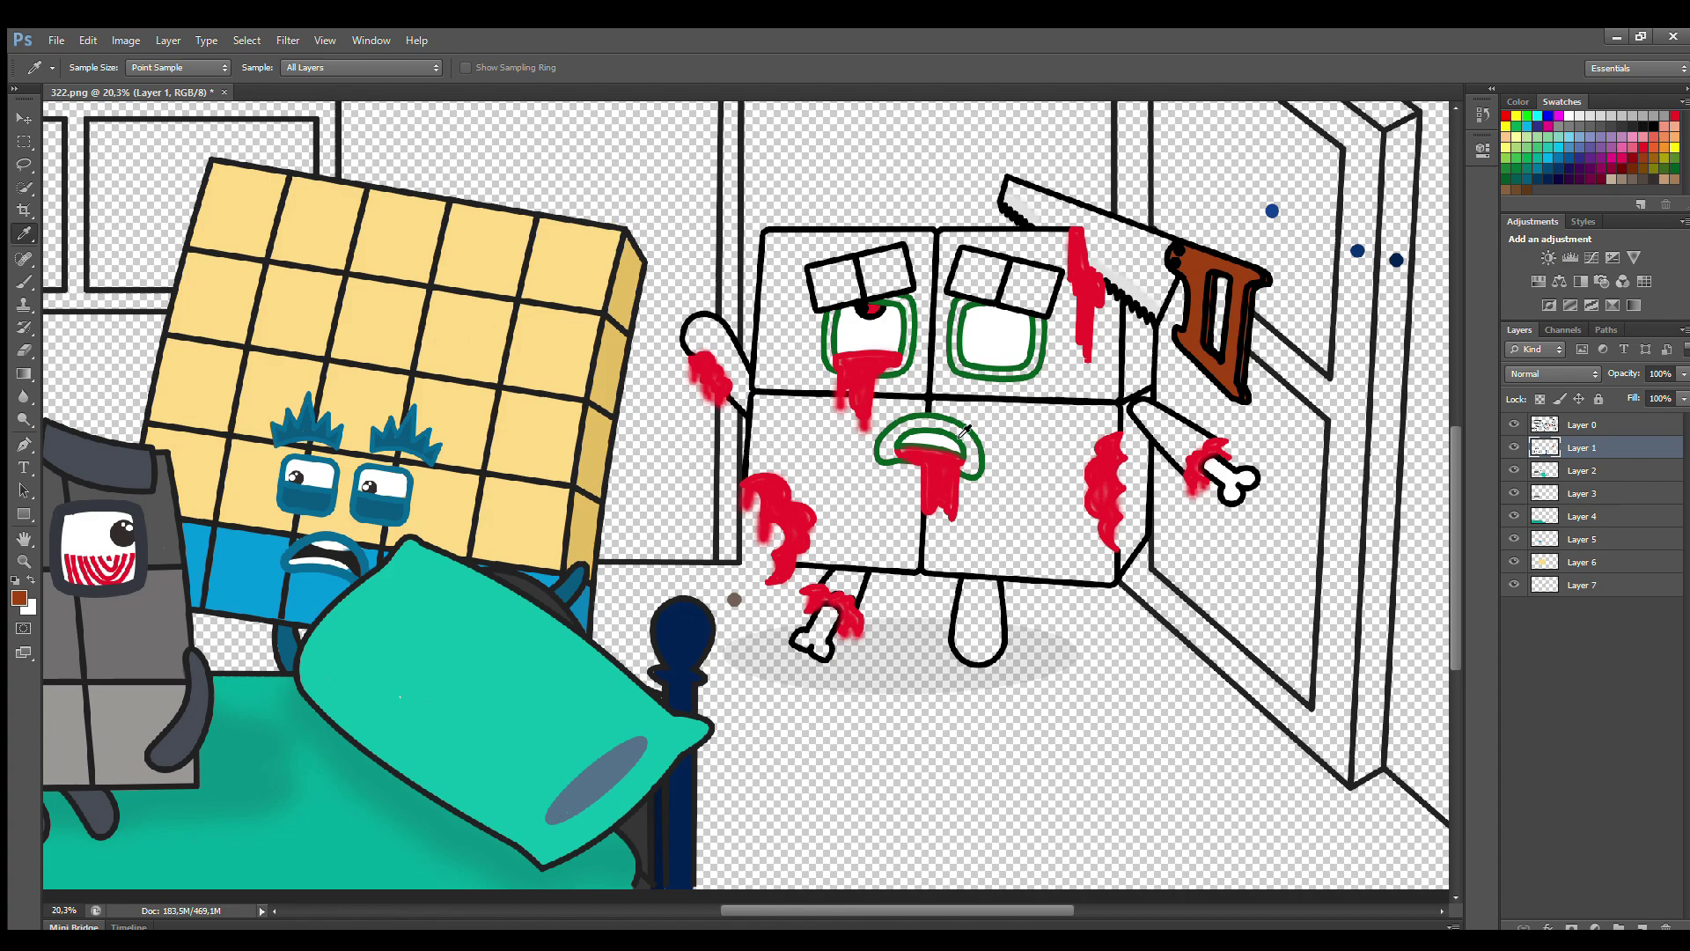
{"action": "left_click", "coordinate": [918, 310]}
{"action": "key", "text": "b"}
{"action": "mouse_move", "coordinate": [819, 274]}
{"action": "left_mouse_down"}
{"action": "mouse_move", "coordinate": [824, 295]}
{"action": "mouse_move", "coordinate": [907, 283]}
{"action": "mouse_move", "coordinate": [884, 274]}
{"action": "mouse_move", "coordinate": [1039, 299]}
{"action": "mouse_move", "coordinate": [986, 264]}
{"action": "mouse_move", "coordinate": [1025, 295]}
{"action": "left_mouse_up"}
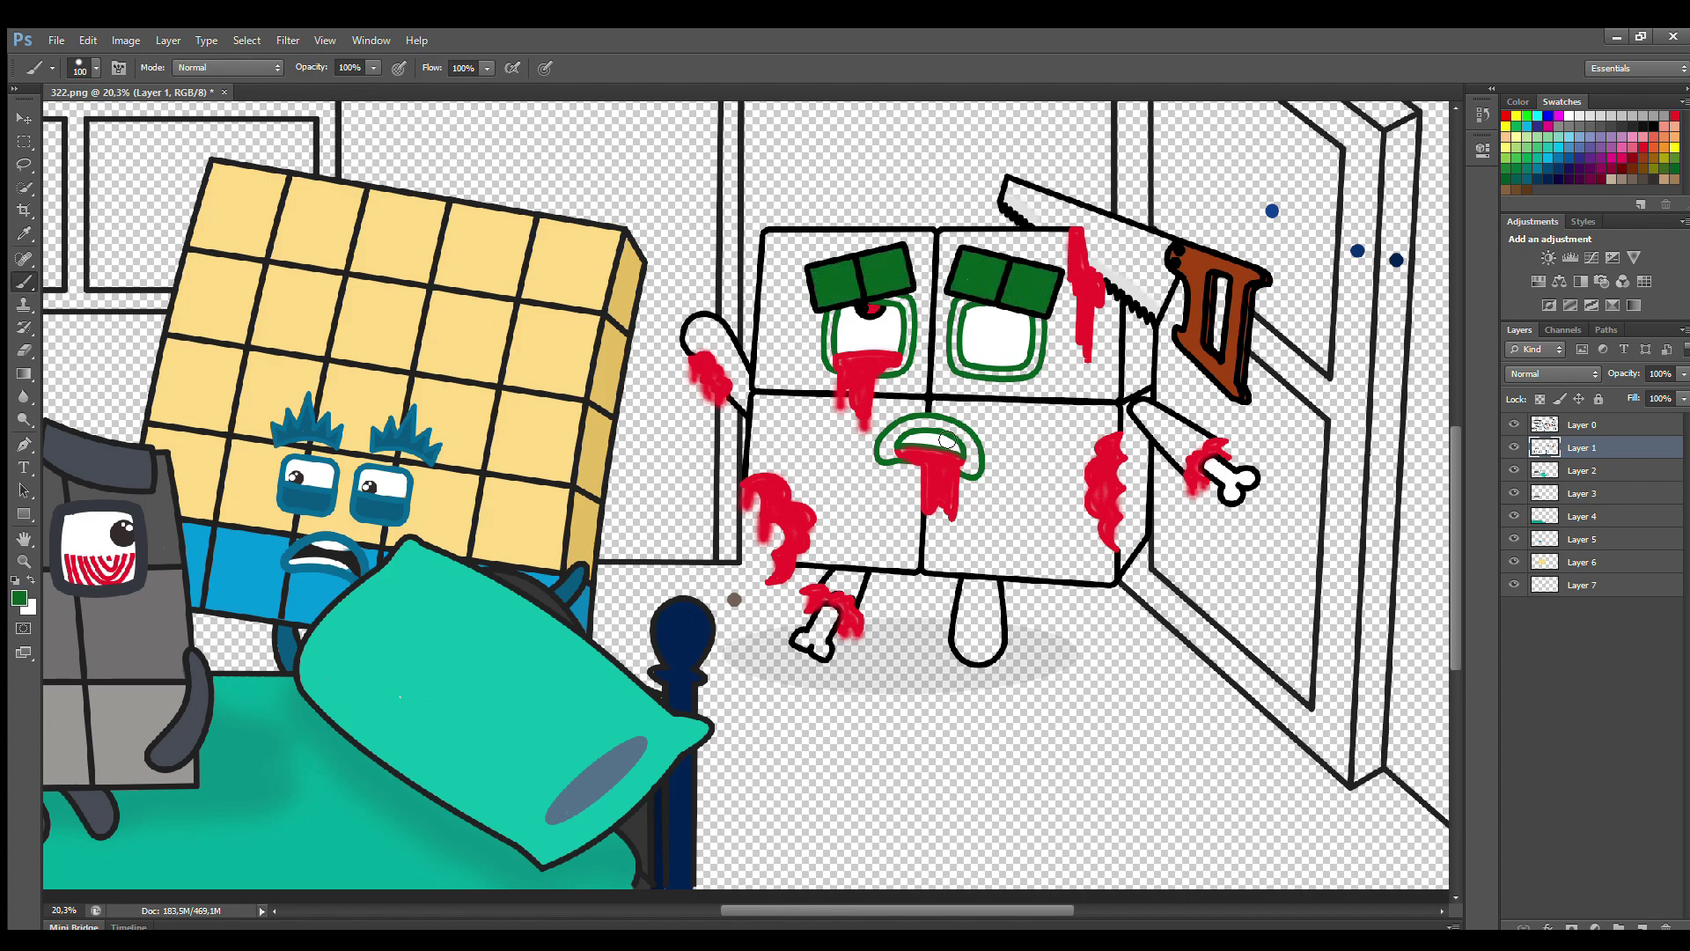
{"action": "mouse_move", "coordinate": [949, 442]}
{"action": "left_mouse_down"}
{"action": "mouse_move", "coordinate": [913, 429]}
{"action": "mouse_move", "coordinate": [974, 472]}
{"action": "left_mouse_up"}
{"action": "mouse_move", "coordinate": [969, 583]}
{"action": "left_mouse_down"}
{"action": "mouse_move", "coordinate": [969, 631]}
{"action": "mouse_move", "coordinate": [995, 617]}
{"action": "mouse_move", "coordinate": [977, 649]}
{"action": "mouse_move", "coordinate": [980, 607]}
{"action": "left_mouse_up"}
{"action": "left_click_drag", "start_coordinate": [838, 576], "coordinate": [851, 593]}
{"action": "left_click_drag", "start_coordinate": [751, 386], "coordinate": [708, 358]}
{"action": "mouse_move", "coordinate": [1135, 405]}
{"action": "left_mouse_down"}
{"action": "mouse_move", "coordinate": [1188, 462]}
{"action": "mouse_move", "coordinate": [1160, 416]}
{"action": "left_mouse_up"}
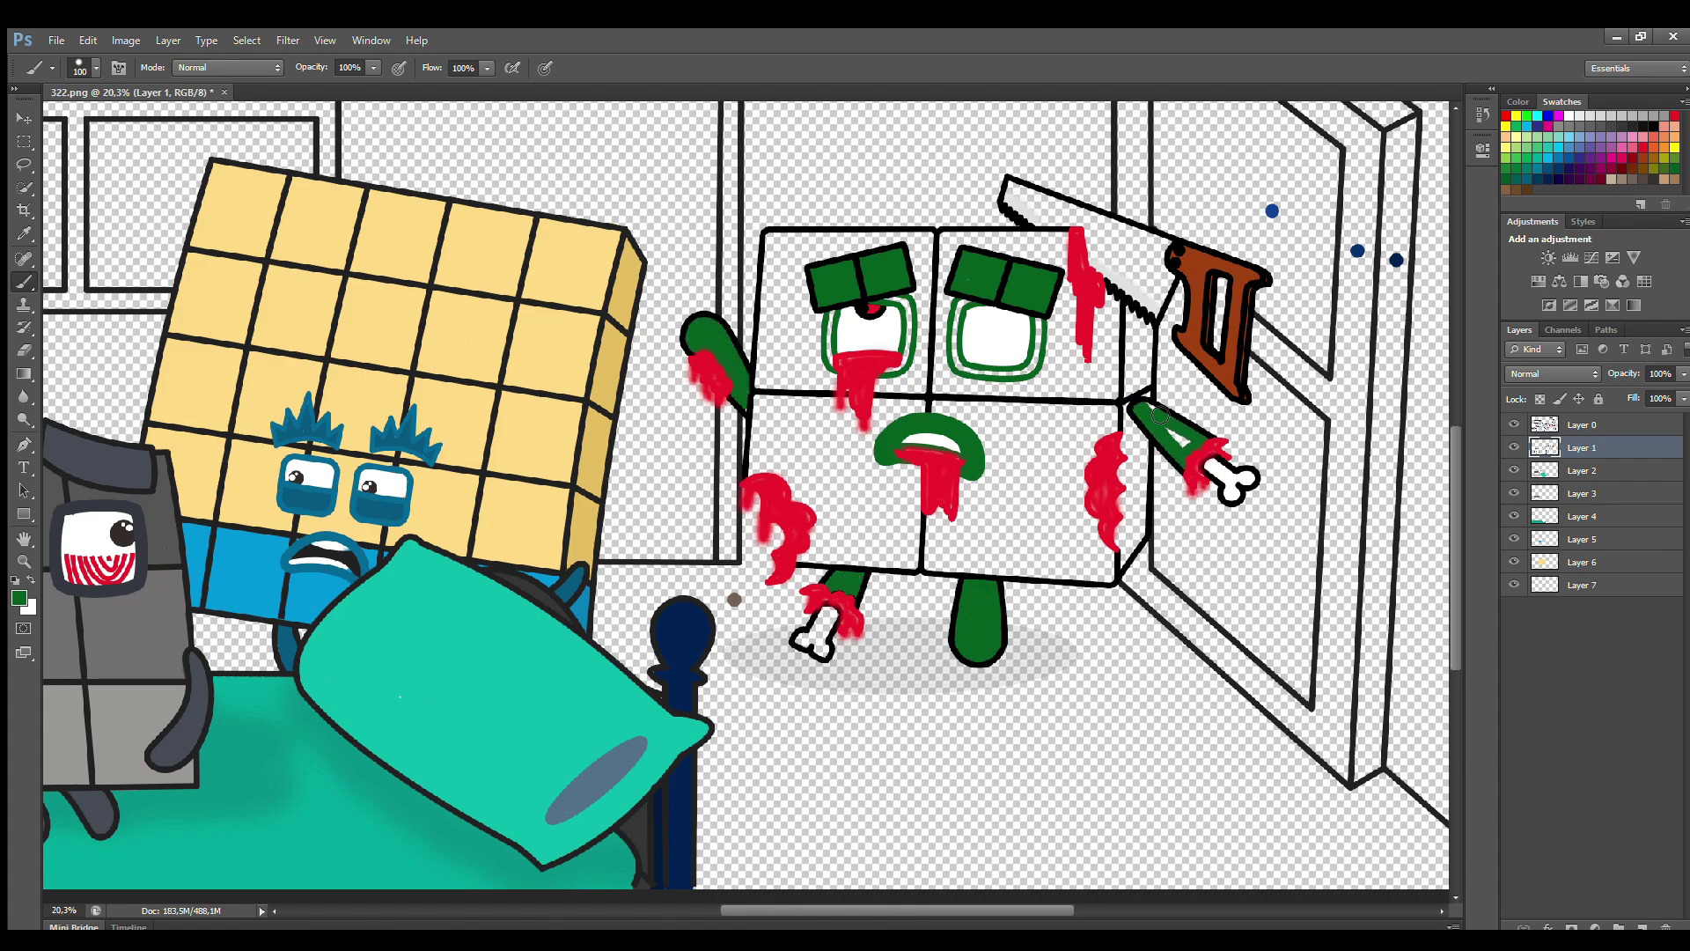
Step: On Layer 2, fill the injured character's eye rims dark green and its exposed bones white
{"action": "left_click", "coordinate": [1552, 472]}
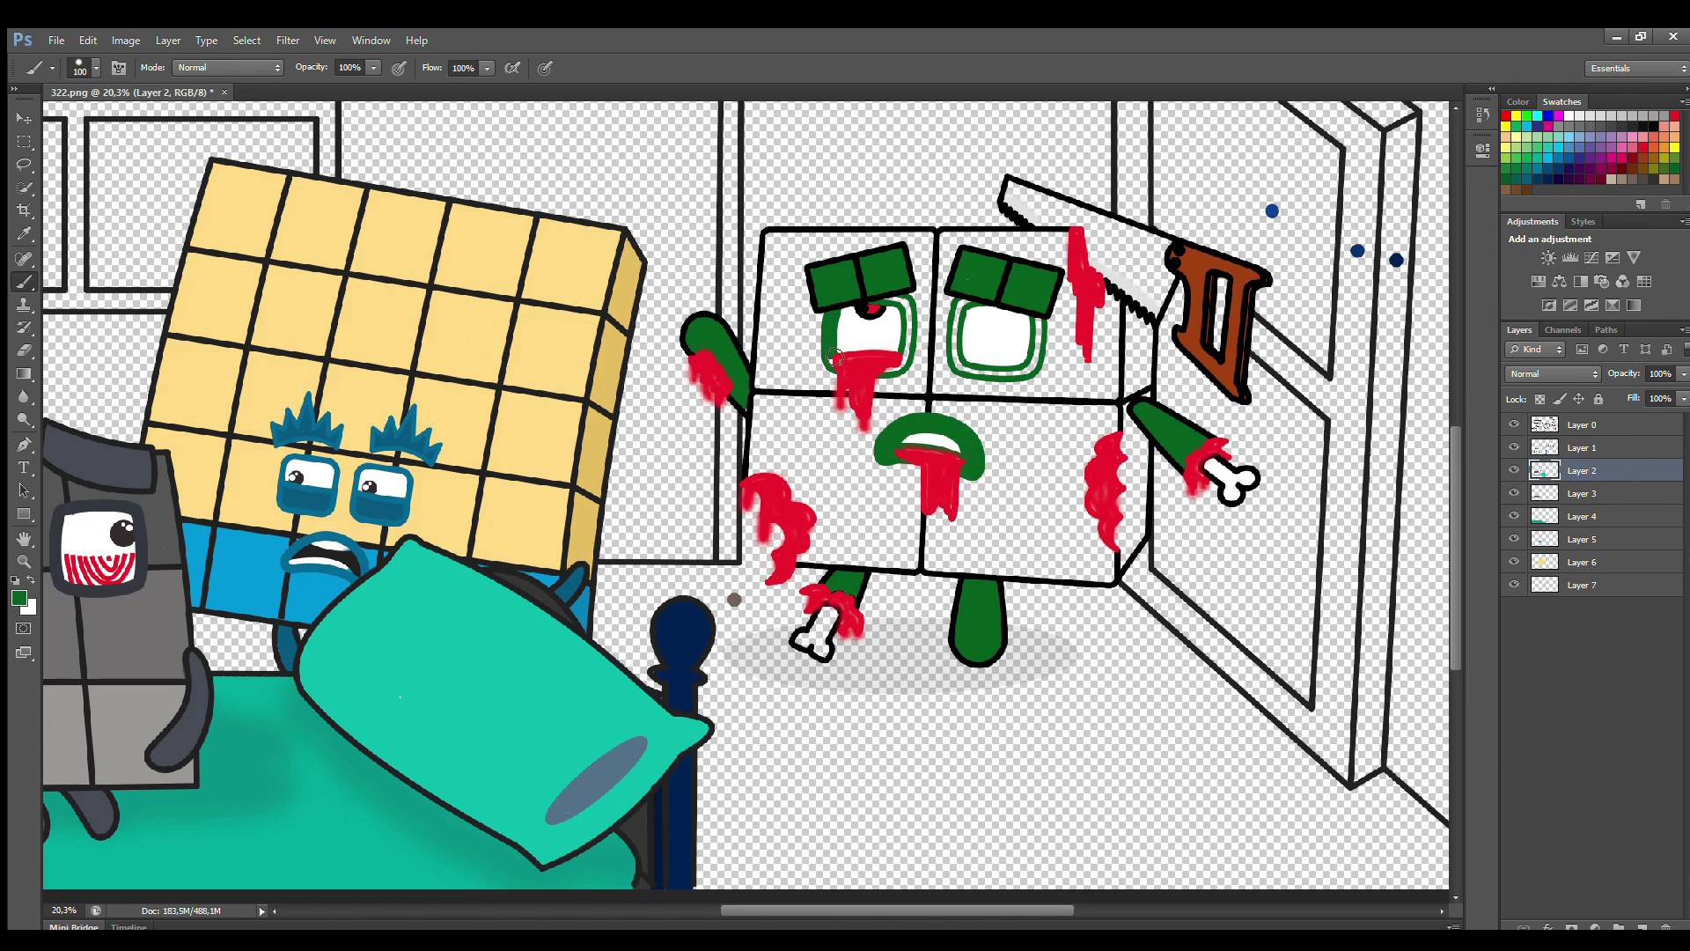
{"action": "mouse_move", "coordinate": [910, 335]}
{"action": "left_mouse_down"}
{"action": "mouse_move", "coordinate": [968, 309]}
{"action": "mouse_move", "coordinate": [1013, 379]}
{"action": "mouse_move", "coordinate": [1038, 327]}
{"action": "left_mouse_up"}
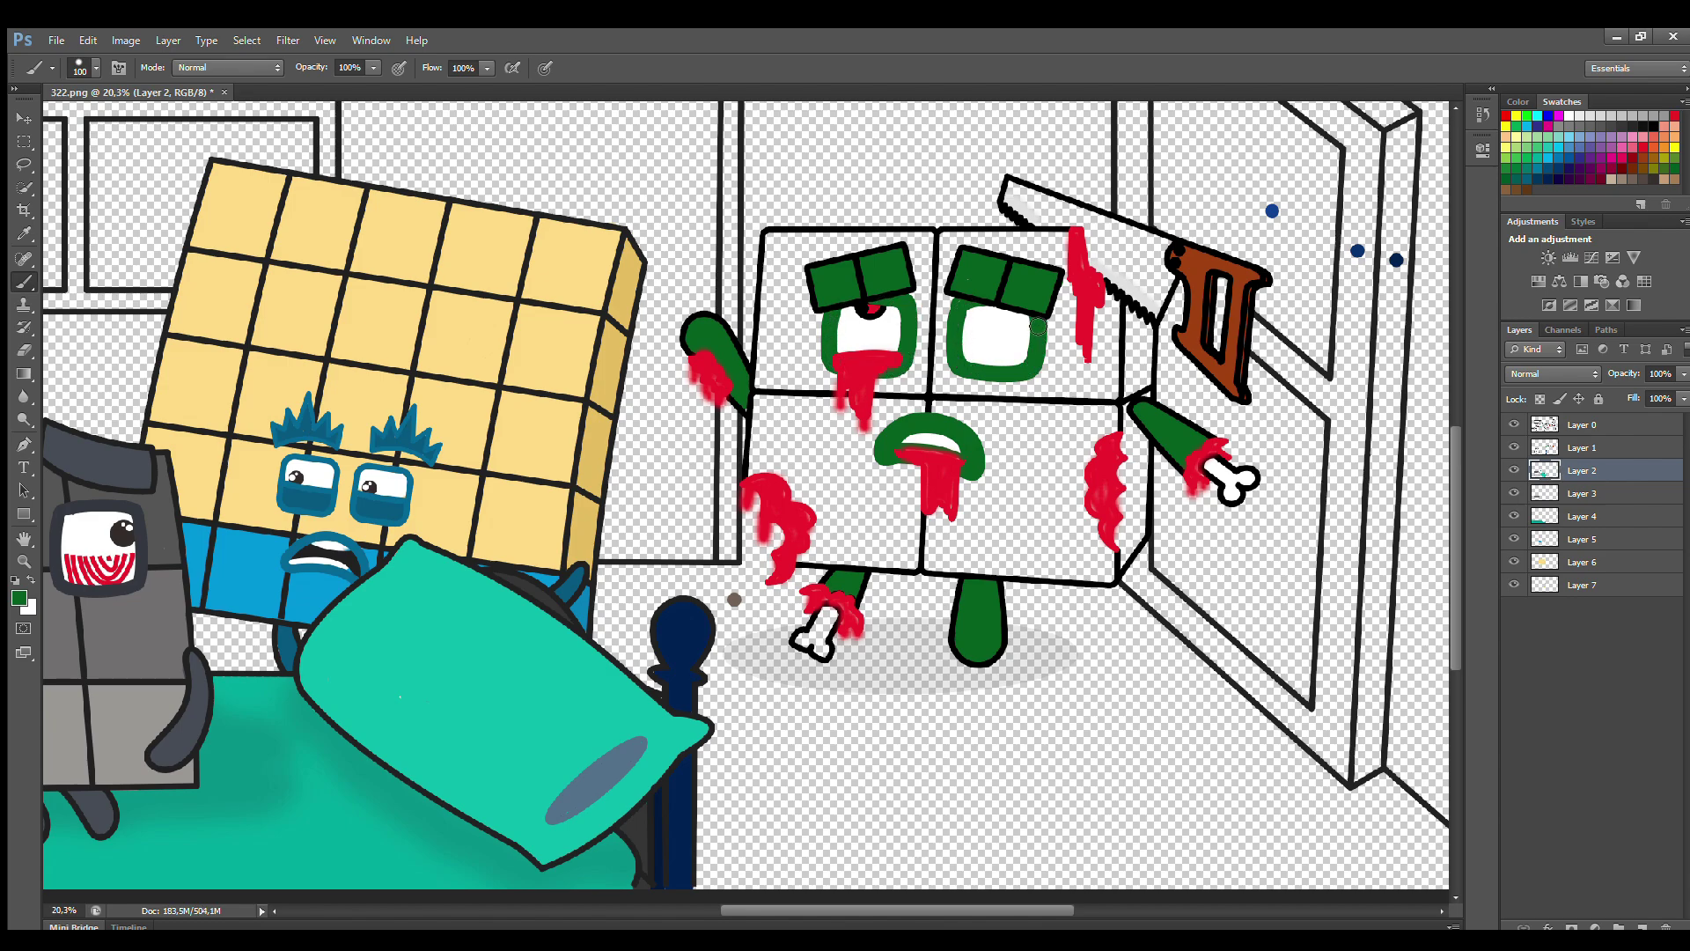
{"action": "key", "text": "x"}
Step: On Layer 3, fill the front faces of the injured character's four blocks with bright green
{"action": "left_click", "coordinate": [1574, 495]}
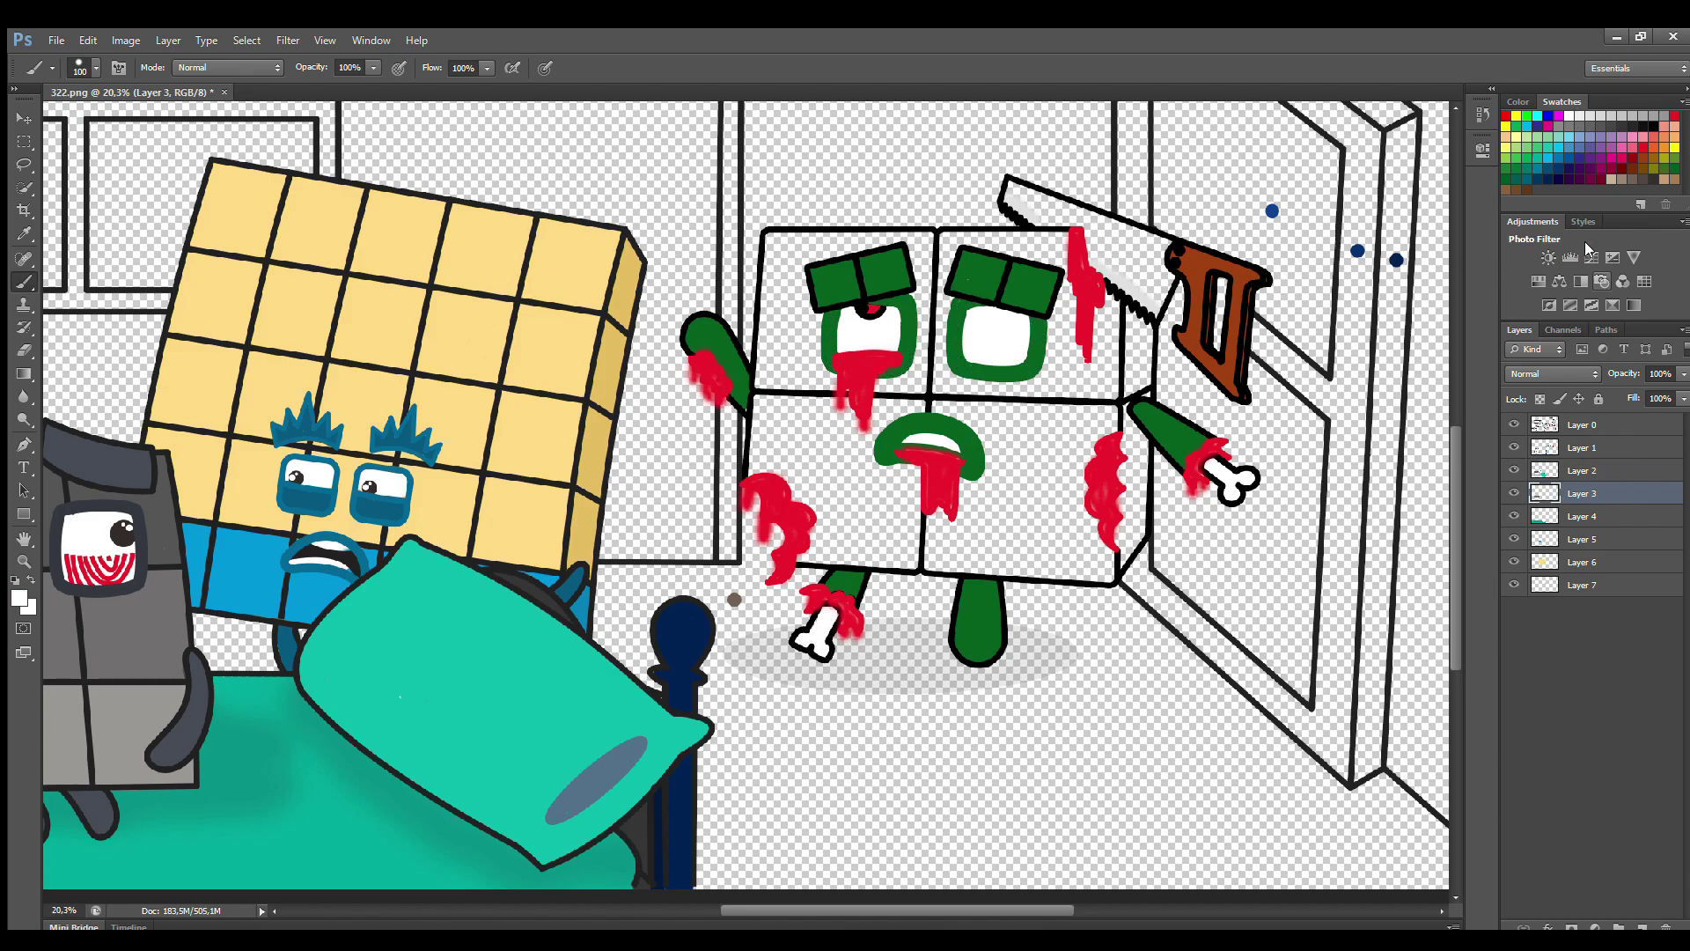
{"action": "left_click", "coordinate": [24, 234]}
{"action": "left_click", "coordinate": [1030, 365]}
{"action": "left_click", "coordinate": [24, 281]}
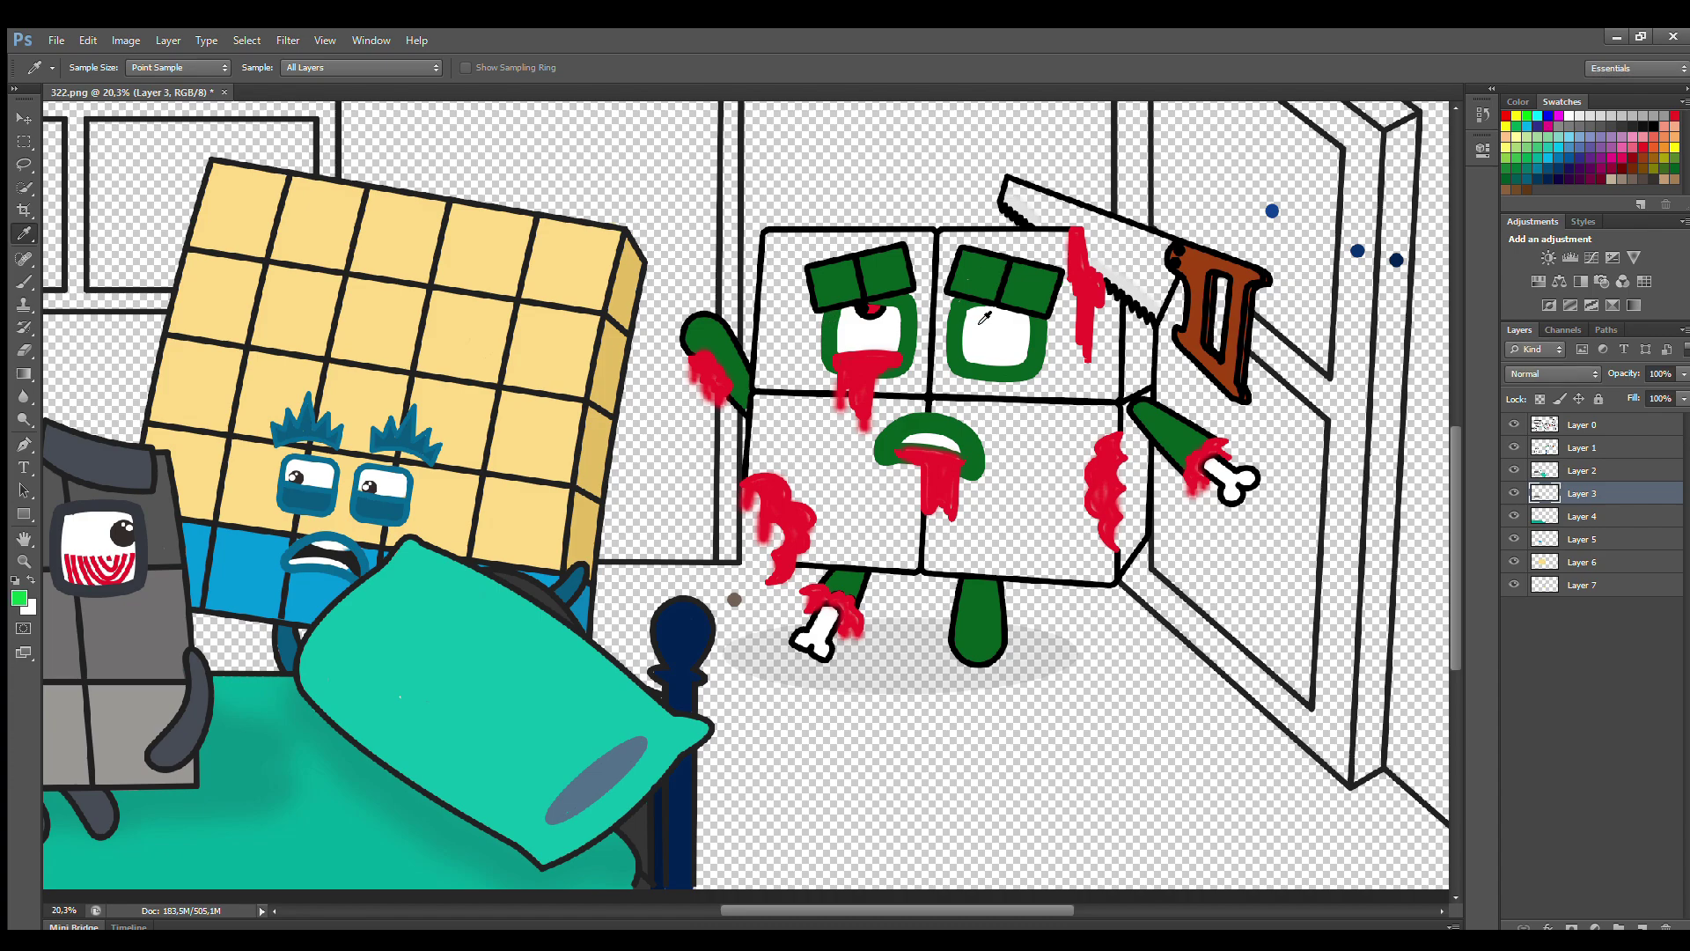
{"action": "key", "text": "b"}
{"action": "mouse_move", "coordinate": [789, 252]}
{"action": "left_mouse_down"}
{"action": "mouse_move", "coordinate": [763, 467]}
{"action": "mouse_move", "coordinate": [811, 543]}
{"action": "mouse_move", "coordinate": [851, 562]}
{"action": "mouse_move", "coordinate": [1110, 577]}
{"action": "mouse_move", "coordinate": [1117, 343]}
{"action": "mouse_move", "coordinate": [1070, 245]}
{"action": "mouse_move", "coordinate": [794, 246]}
{"action": "mouse_move", "coordinate": [785, 300]}
{"action": "mouse_move", "coordinate": [814, 279]}
{"action": "mouse_move", "coordinate": [825, 533]}
{"action": "mouse_move", "coordinate": [1081, 562]}
{"action": "mouse_move", "coordinate": [1100, 370]}
{"action": "mouse_move", "coordinate": [975, 274]}
{"action": "mouse_move", "coordinate": [839, 329]}
{"action": "mouse_move", "coordinate": [1066, 501]}
{"action": "mouse_move", "coordinate": [1001, 395]}
{"action": "mouse_move", "coordinate": [889, 435]}
{"action": "mouse_move", "coordinate": [1069, 469]}
{"action": "mouse_move", "coordinate": [1060, 524]}
{"action": "left_mouse_up"}
Step: On Layer 4, paint the side face of the injured character's blocks a slightly darker green with a larger brush
{"action": "key", "text": "bracketright"}
{"action": "key", "text": "bracketright"}
{"action": "key", "text": "bracketright"}
{"action": "key", "text": "bracketright"}
{"action": "left_click", "coordinate": [1590, 517]}
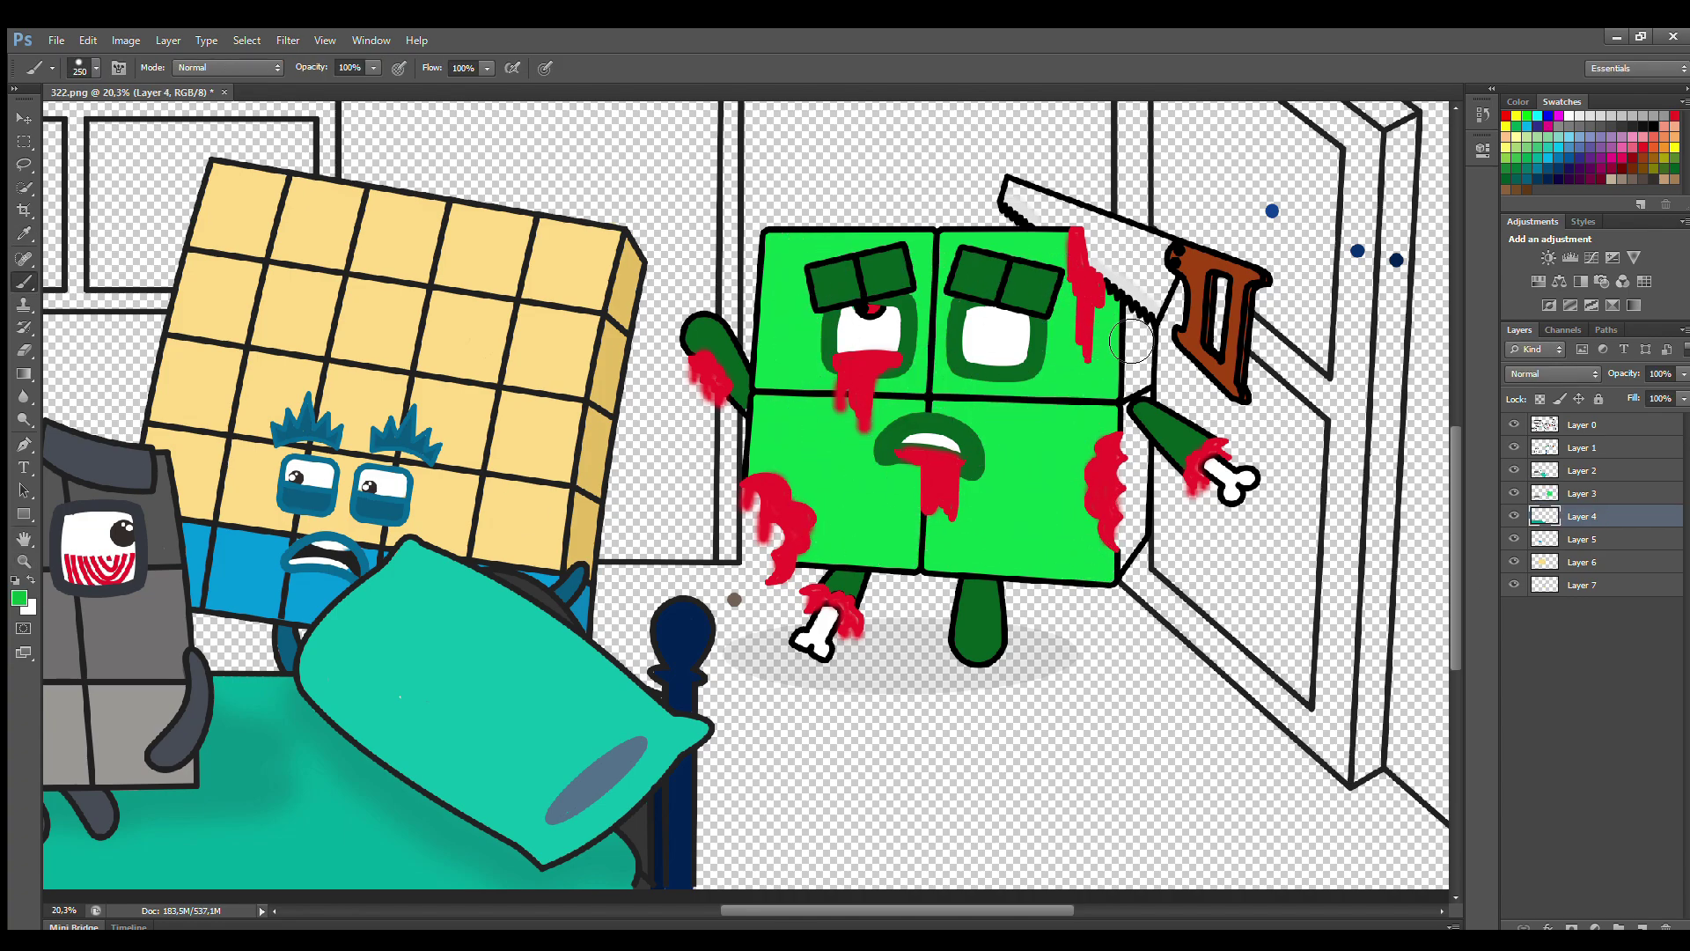
{"action": "mouse_move", "coordinate": [1138, 313]}
{"action": "left_mouse_down"}
{"action": "mouse_move", "coordinate": [1147, 469]}
{"action": "mouse_move", "coordinate": [1127, 565]}
{"action": "left_mouse_up"}
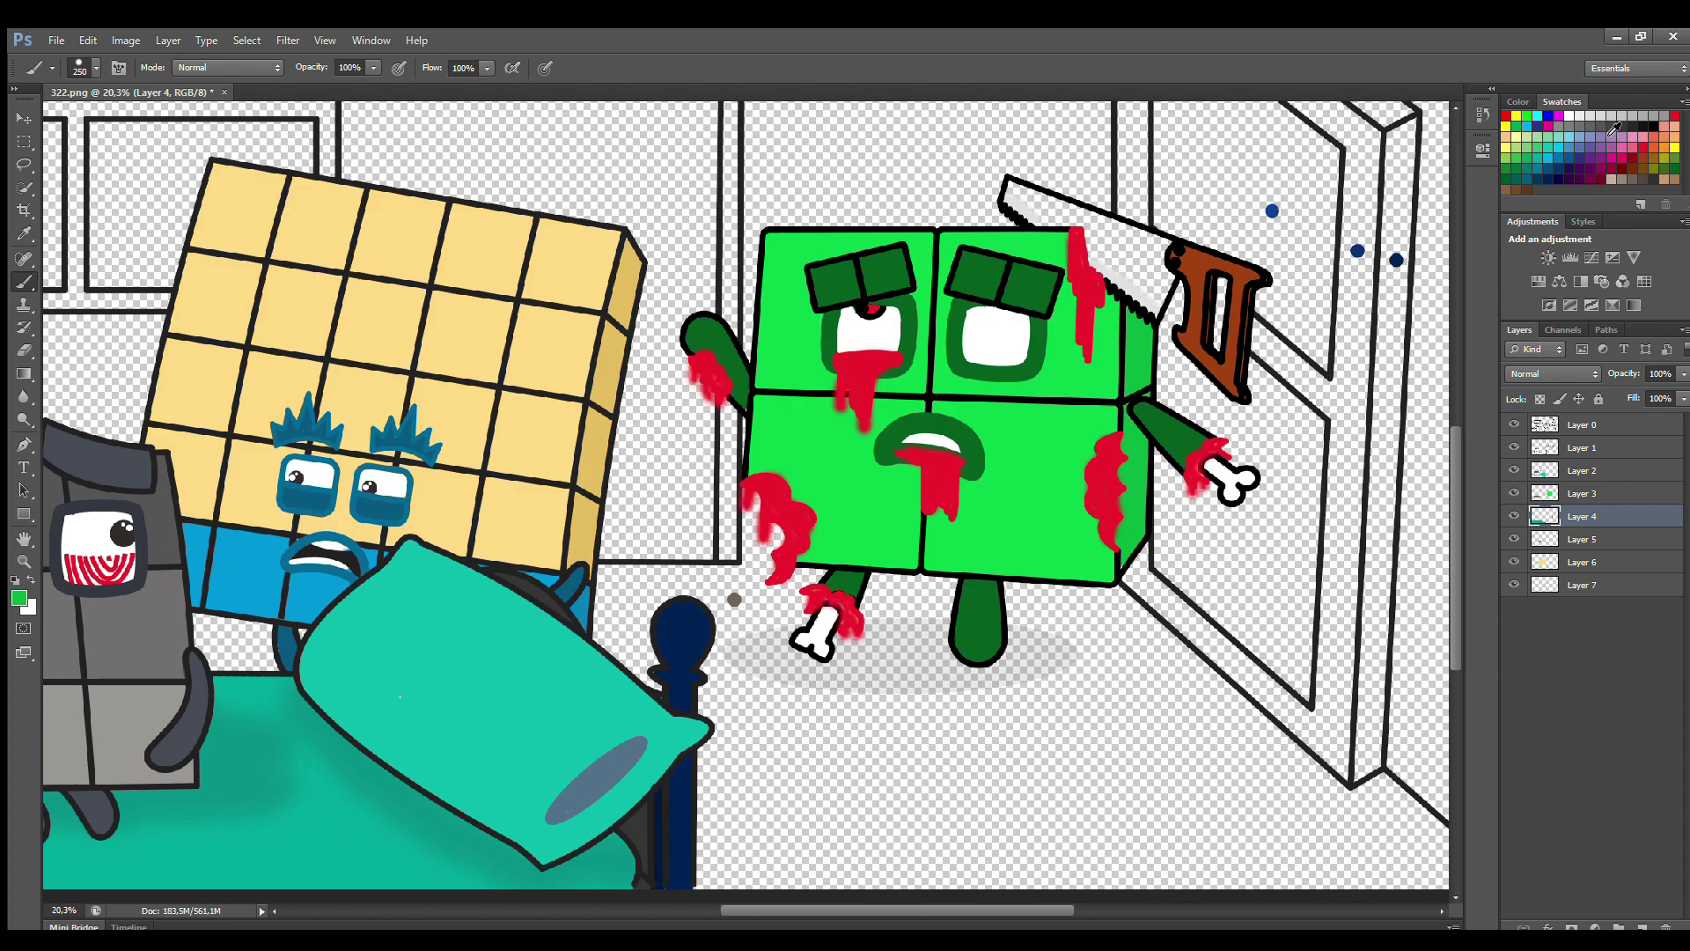
Step: Paint the saw blade dark grey, keeping soft light highlights at its tip and along the teeth
{"action": "mouse_move", "coordinate": [1017, 193]}
{"action": "left_mouse_down"}
{"action": "mouse_move", "coordinate": [1150, 242]}
{"action": "mouse_move", "coordinate": [1164, 294]}
{"action": "mouse_move", "coordinate": [1021, 205]}
{"action": "left_mouse_up"}
{"action": "left_click_drag", "start_coordinate": [1100, 243], "coordinate": [1153, 273]}
{"action": "scroll", "coordinate": [1292, 406], "scroll_direction": "up", "scroll_amount": 3}
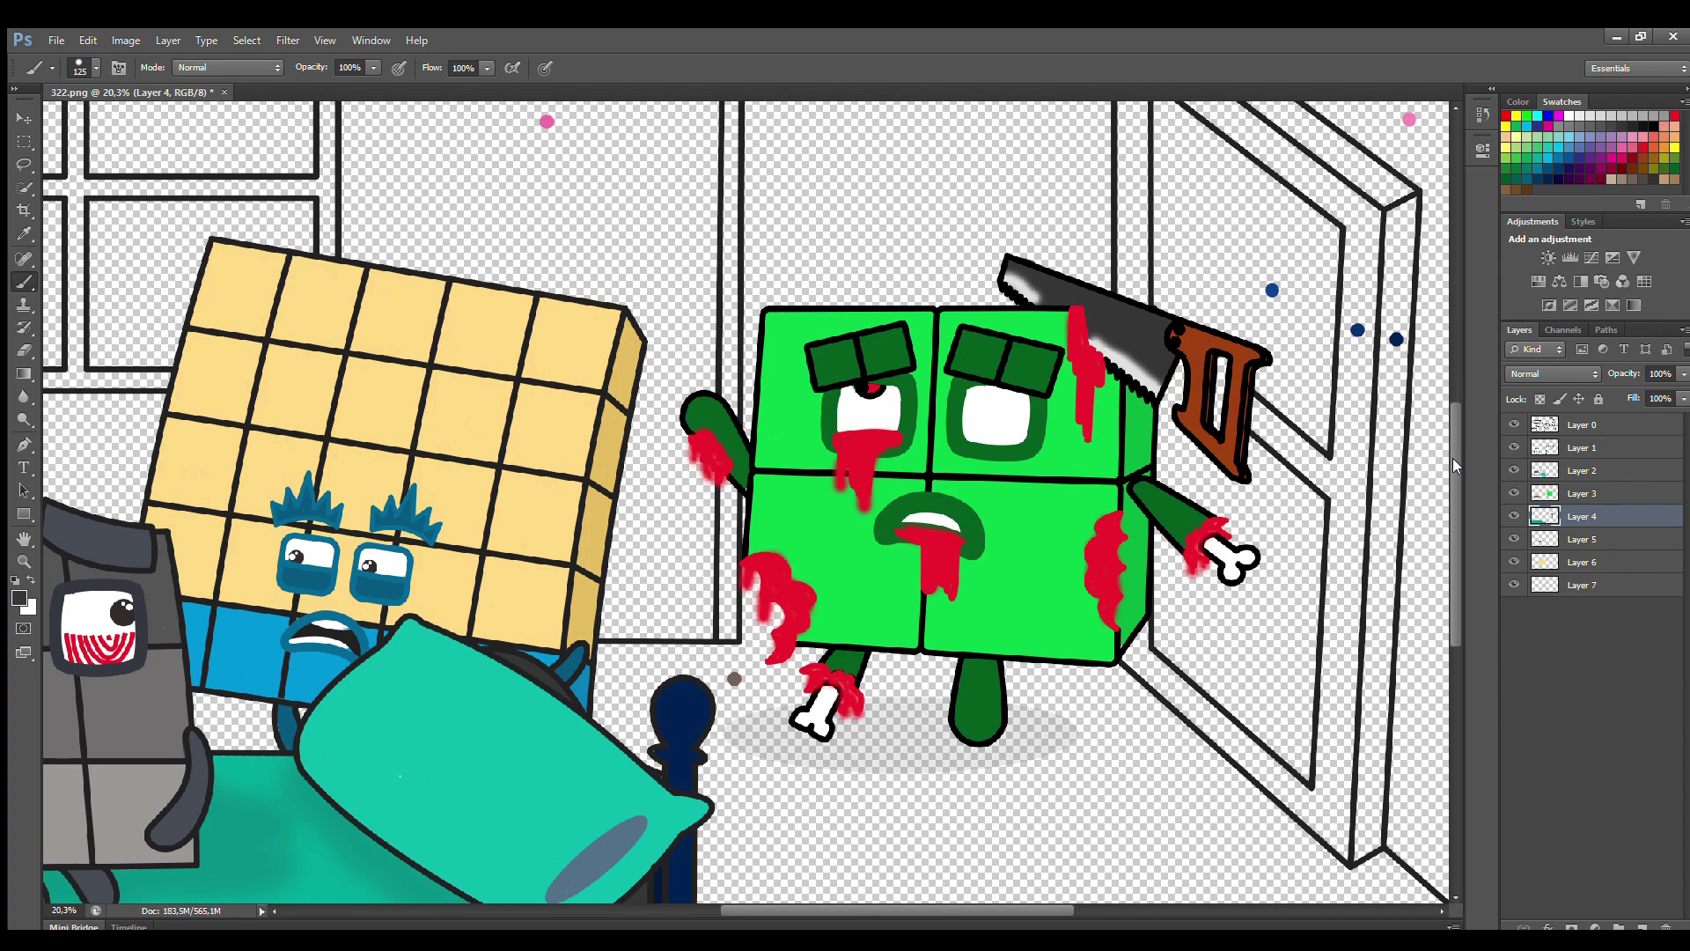
{"action": "scroll", "coordinate": [1292, 406], "scroll_direction": "down", "scroll_amount": 1}
{"action": "scroll", "coordinate": [1450, 472], "scroll_direction": "up", "scroll_amount": 1}
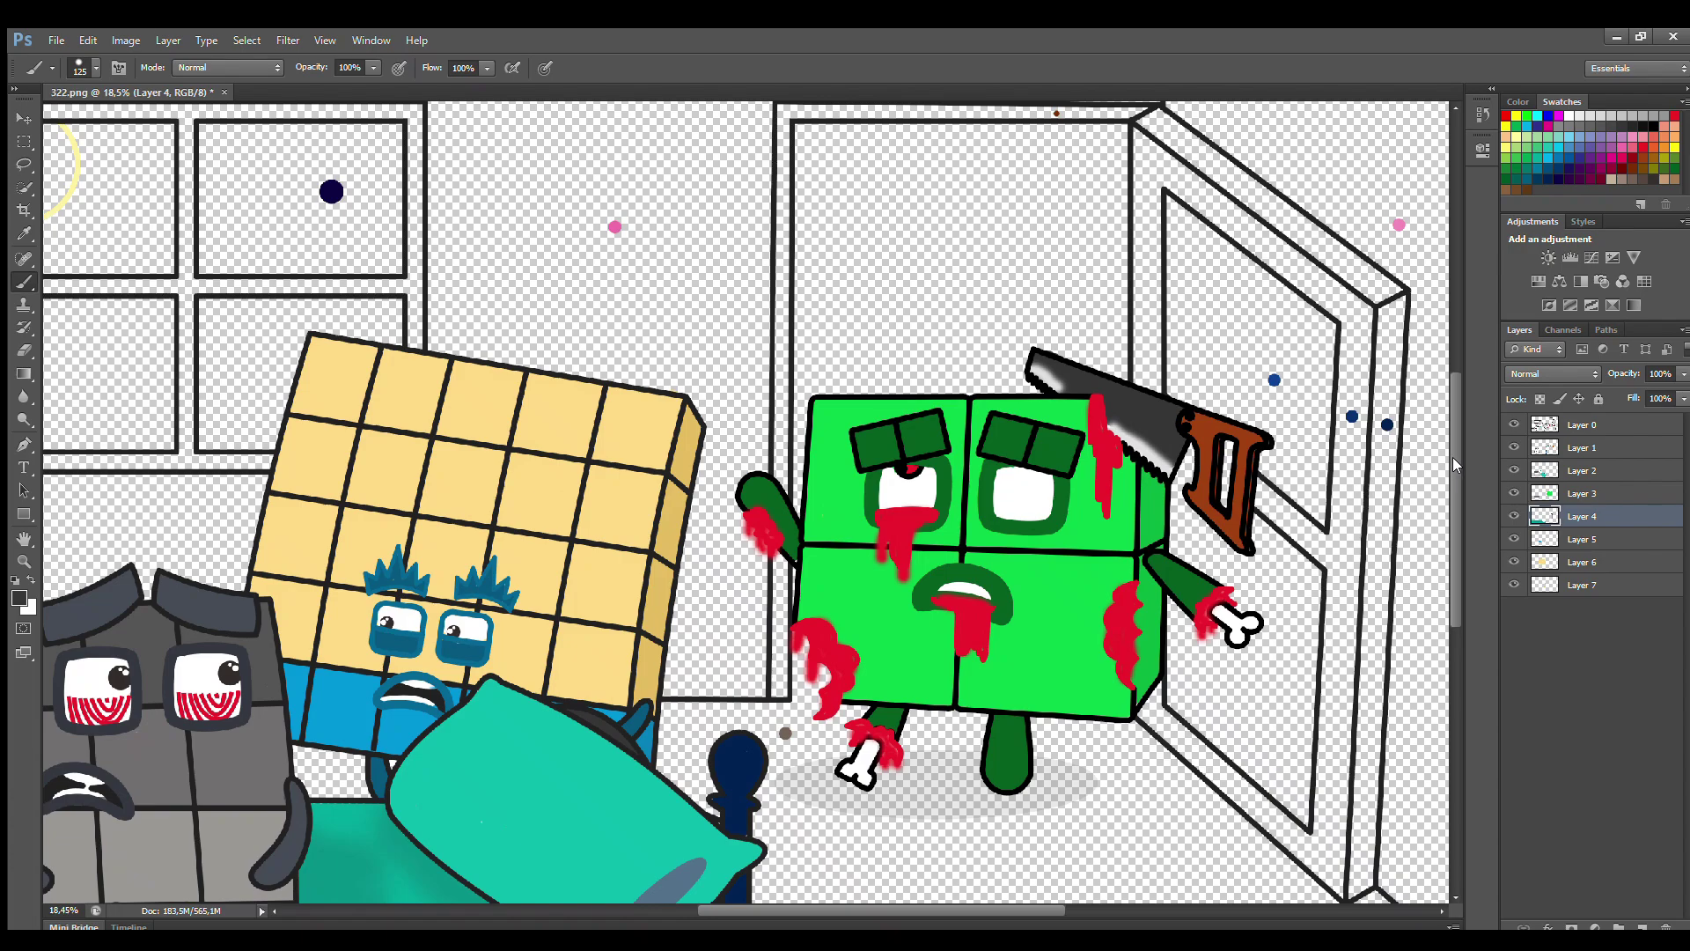
Step: On Layer 5, fill the door's upper panel with the blue sampled from the colour dot inside it
{"action": "left_click", "coordinate": [1548, 539]}
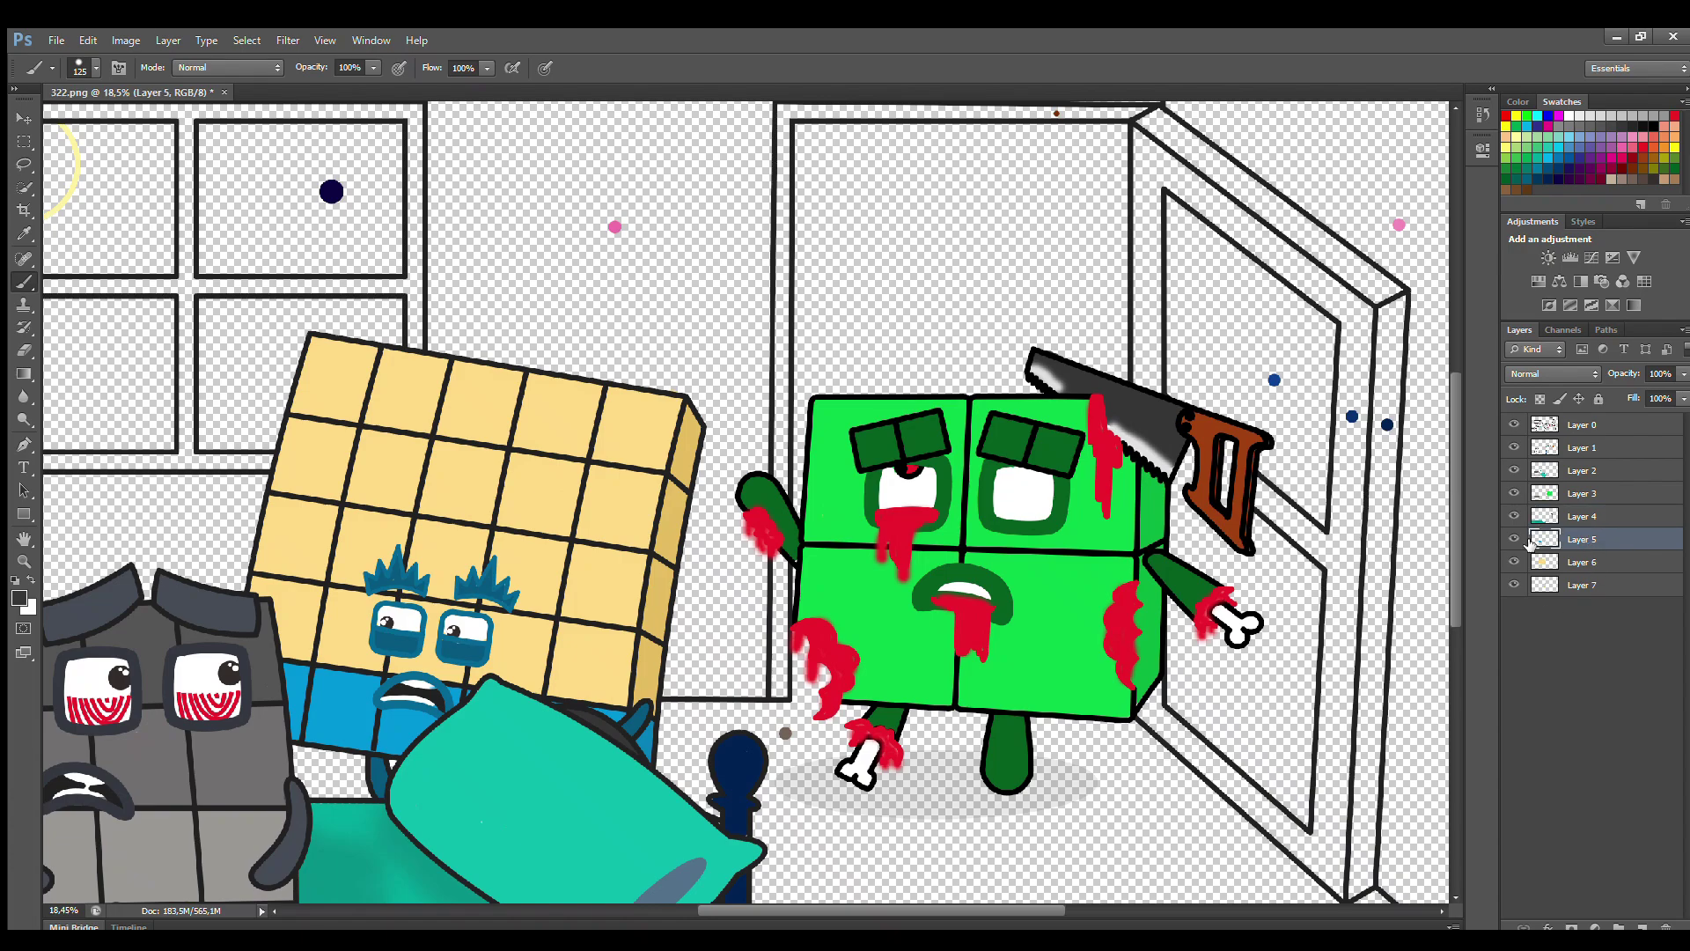
{"action": "left_click", "coordinate": [21, 235]}
{"action": "left_click", "coordinate": [1274, 379]}
{"action": "left_click", "coordinate": [25, 280]}
{"action": "key", "text": "bracketright"}
{"action": "key", "text": "bracketright"}
{"action": "key", "text": "bracketright"}
{"action": "mouse_move", "coordinate": [1170, 212]}
{"action": "left_mouse_down"}
{"action": "mouse_move", "coordinate": [1198, 410]}
{"action": "mouse_move", "coordinate": [1257, 435]}
{"action": "mouse_move", "coordinate": [1322, 512]}
{"action": "mouse_move", "coordinate": [1332, 328]}
{"action": "mouse_move", "coordinate": [1179, 213]}
{"action": "mouse_move", "coordinate": [1196, 228]}
{"action": "mouse_move", "coordinate": [1182, 278]}
{"action": "mouse_move", "coordinate": [1202, 353]}
{"action": "mouse_move", "coordinate": [1322, 512]}
{"action": "mouse_move", "coordinate": [1328, 343]}
{"action": "mouse_move", "coordinate": [1284, 309]}
{"action": "mouse_move", "coordinate": [1244, 311]}
{"action": "mouse_move", "coordinate": [1217, 362]}
{"action": "mouse_move", "coordinate": [1255, 347]}
{"action": "mouse_move", "coordinate": [1261, 385]}
{"action": "mouse_move", "coordinate": [1195, 527]}
{"action": "mouse_move", "coordinate": [1185, 485]}
{"action": "mouse_move", "coordinate": [1234, 522]}
{"action": "mouse_move", "coordinate": [1189, 478]}
{"action": "mouse_move", "coordinate": [1181, 700]}
{"action": "left_mouse_up"}
{"action": "key", "text": "bracketright"}
{"action": "key", "text": "bracketright"}
{"action": "key", "text": "bracketright"}
{"action": "key", "text": "bracketright"}
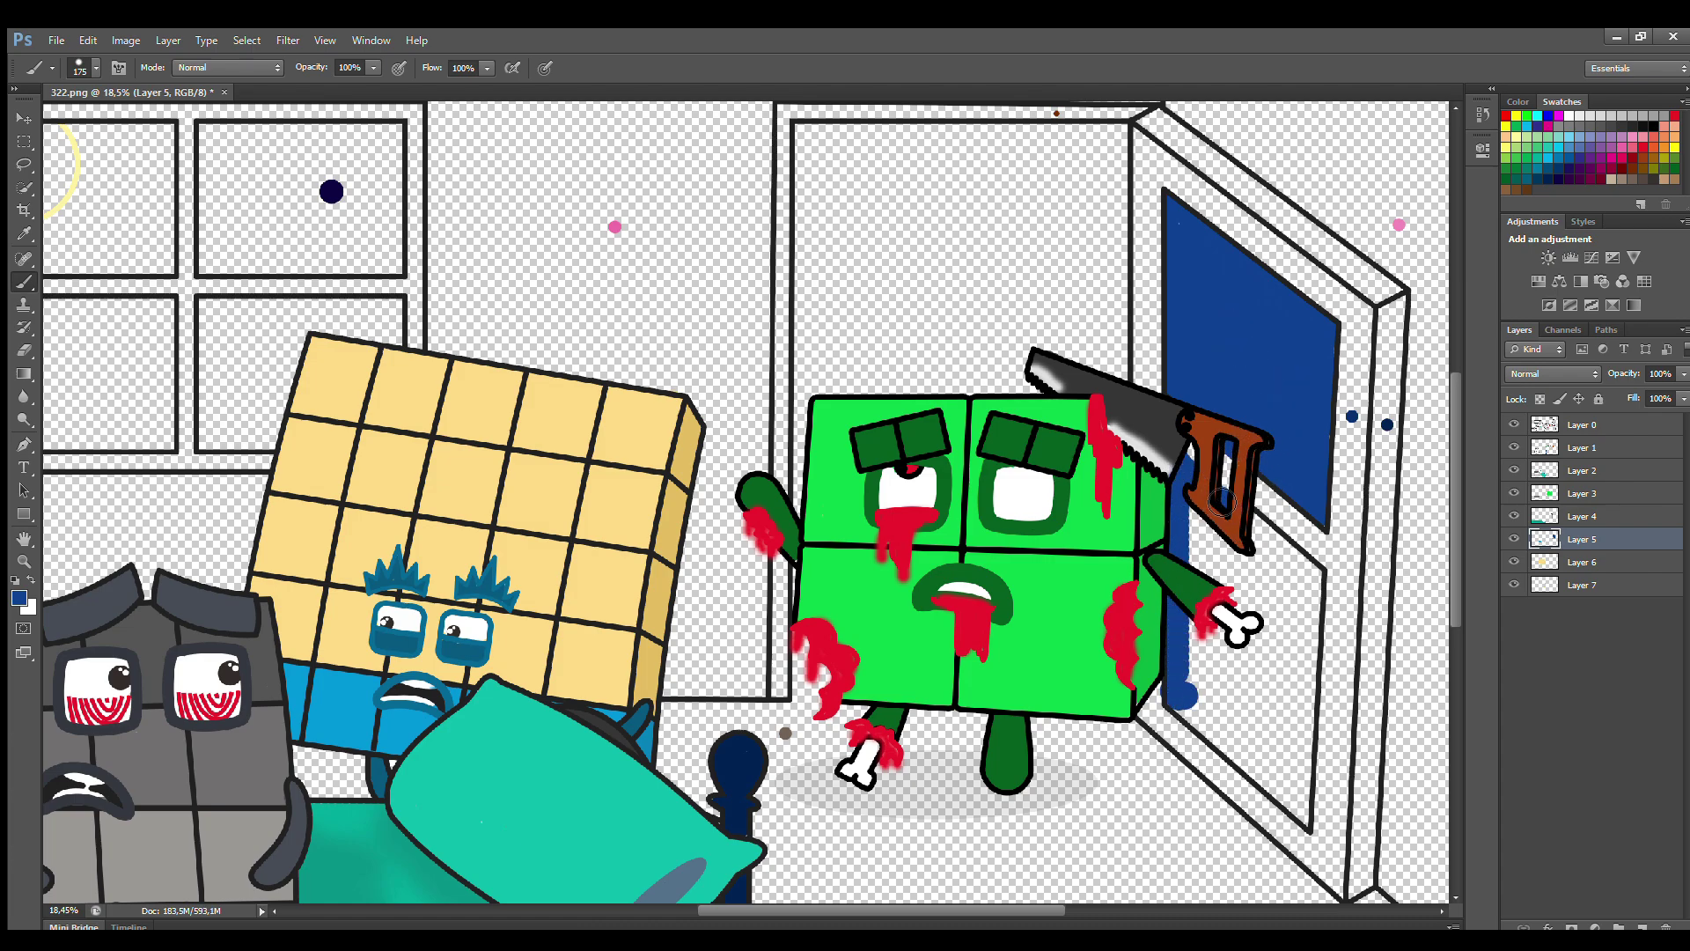
Step: Fill the door's lower panel with the same blue, keeping inside its outline
{"action": "key", "text": "bracketleft"}
{"action": "key", "text": "bracketleft"}
{"action": "key", "text": "bracketleft"}
{"action": "mouse_move", "coordinate": [1225, 506]}
{"action": "left_mouse_down"}
{"action": "mouse_move", "coordinate": [1224, 555]}
{"action": "mouse_move", "coordinate": [1264, 542]}
{"action": "mouse_move", "coordinate": [1315, 581]}
{"action": "mouse_move", "coordinate": [1310, 823]}
{"action": "mouse_move", "coordinate": [1188, 696]}
{"action": "mouse_move", "coordinate": [1213, 704]}
{"action": "mouse_move", "coordinate": [1203, 520]}
{"action": "mouse_move", "coordinate": [1294, 593]}
{"action": "mouse_move", "coordinate": [1298, 780]}
{"action": "mouse_move", "coordinate": [1262, 753]}
{"action": "mouse_move", "coordinate": [1239, 584]}
{"action": "mouse_move", "coordinate": [1272, 726]}
{"action": "left_mouse_up"}
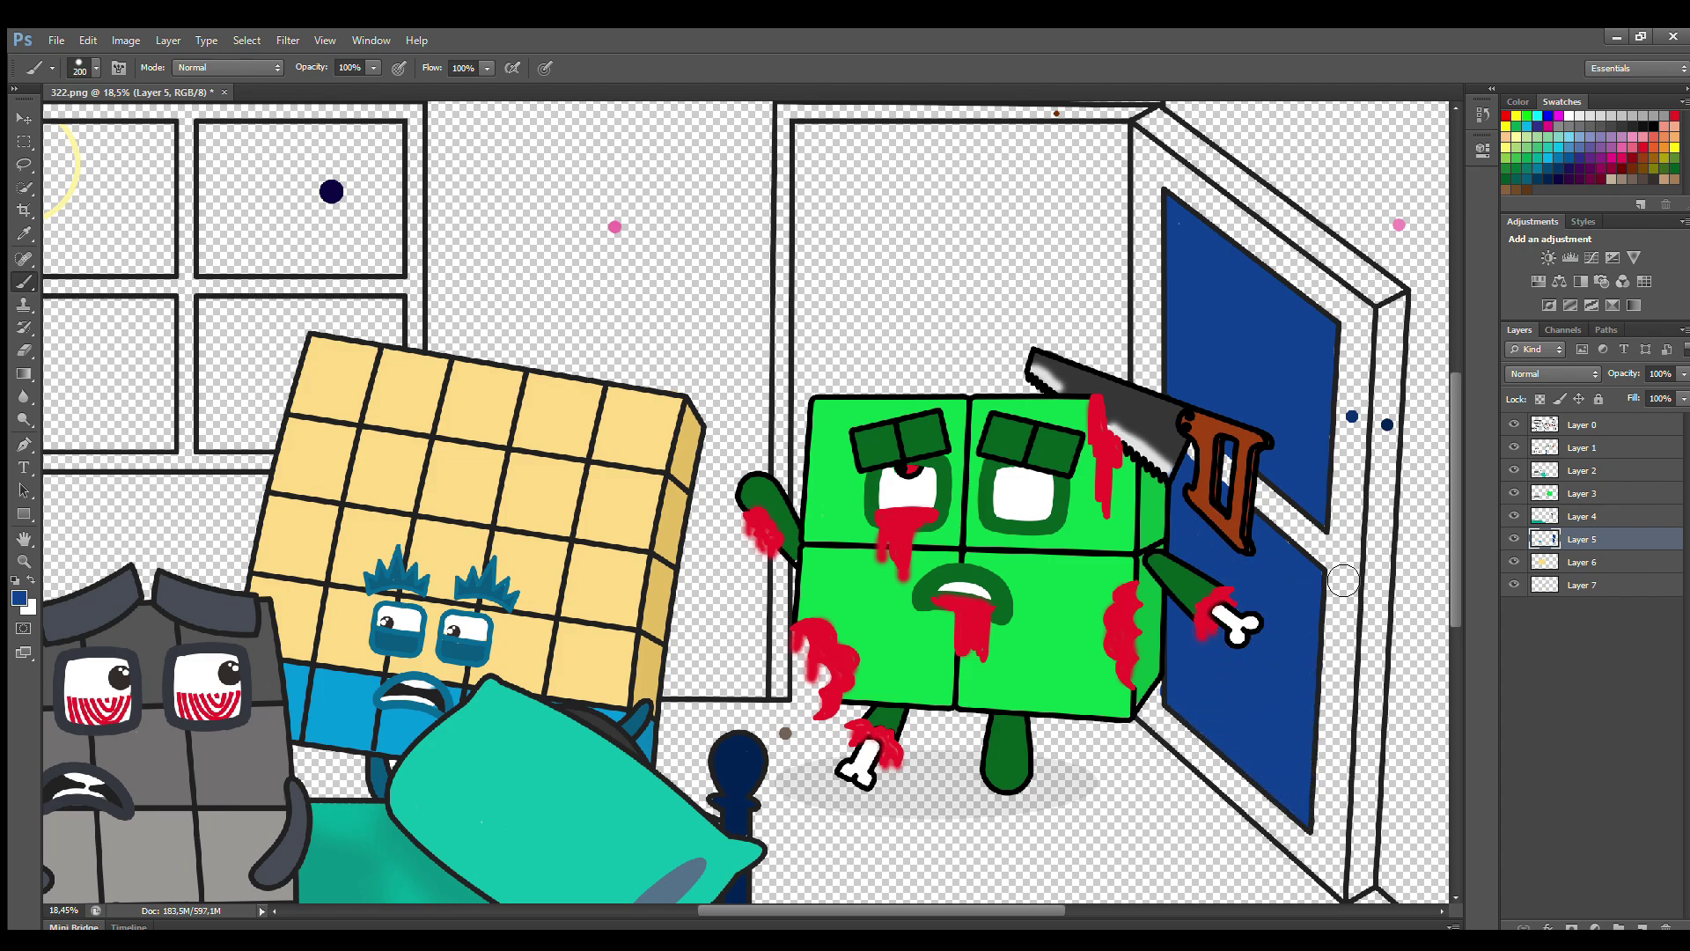
Step: Paint the door frame's side and top with the darker blue sampled from its dot, and erase the stray dot on Layer 0
{"action": "key", "text": "i"}
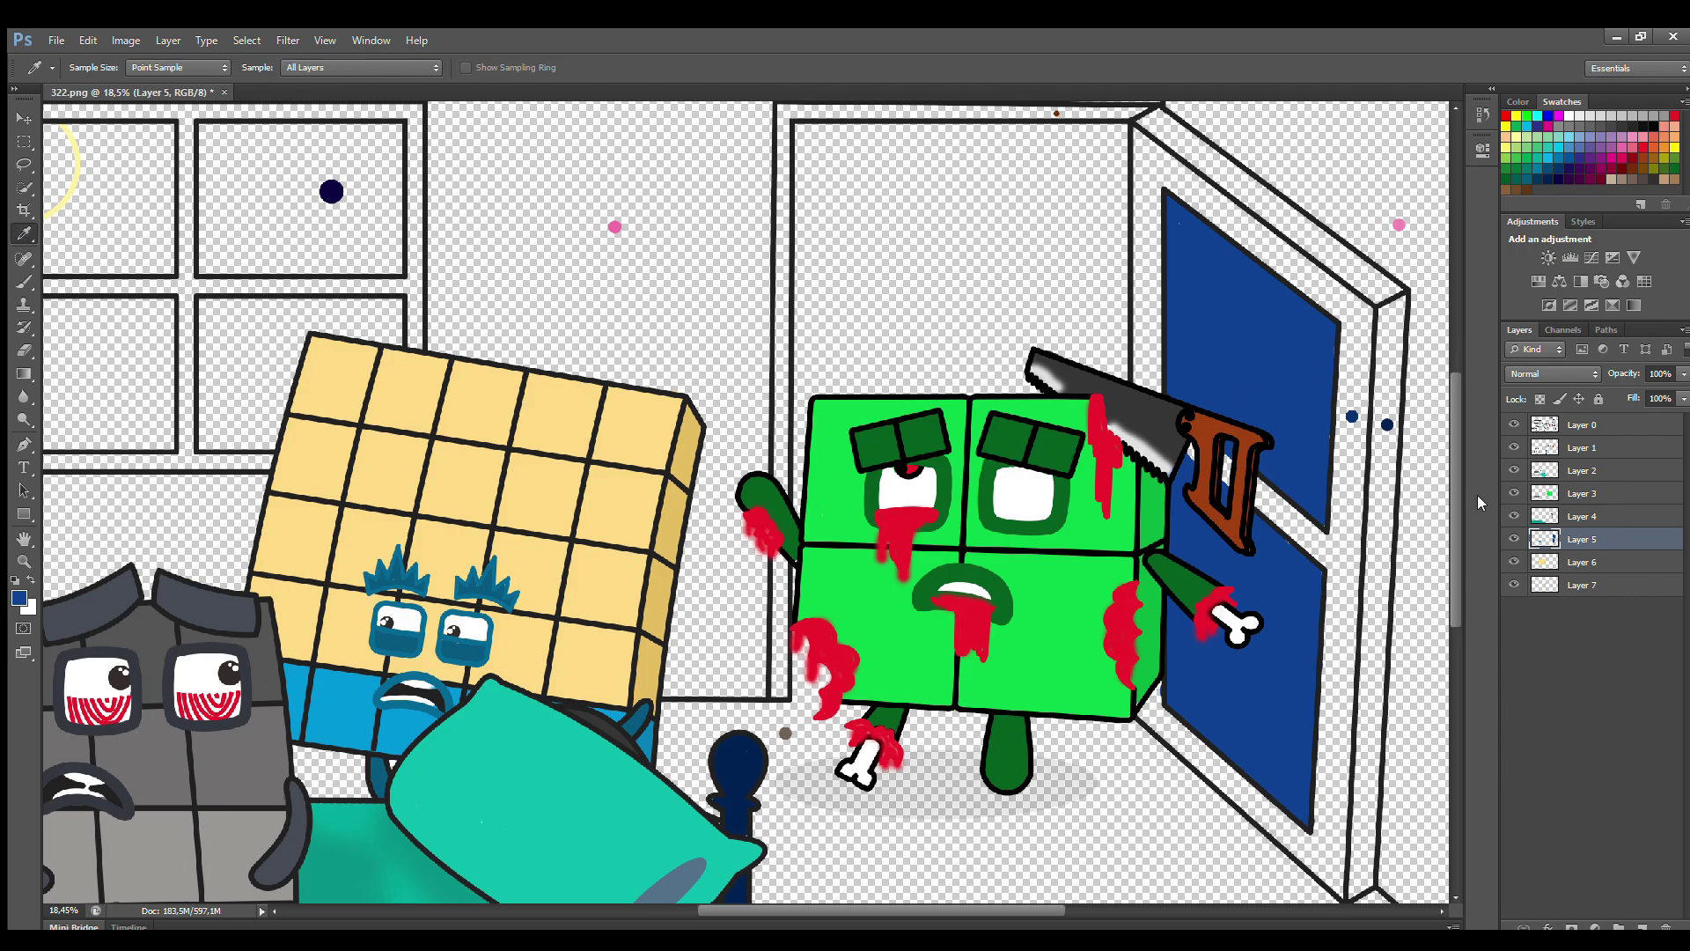
{"action": "left_click", "coordinate": [1351, 418]}
{"action": "key", "text": "b"}
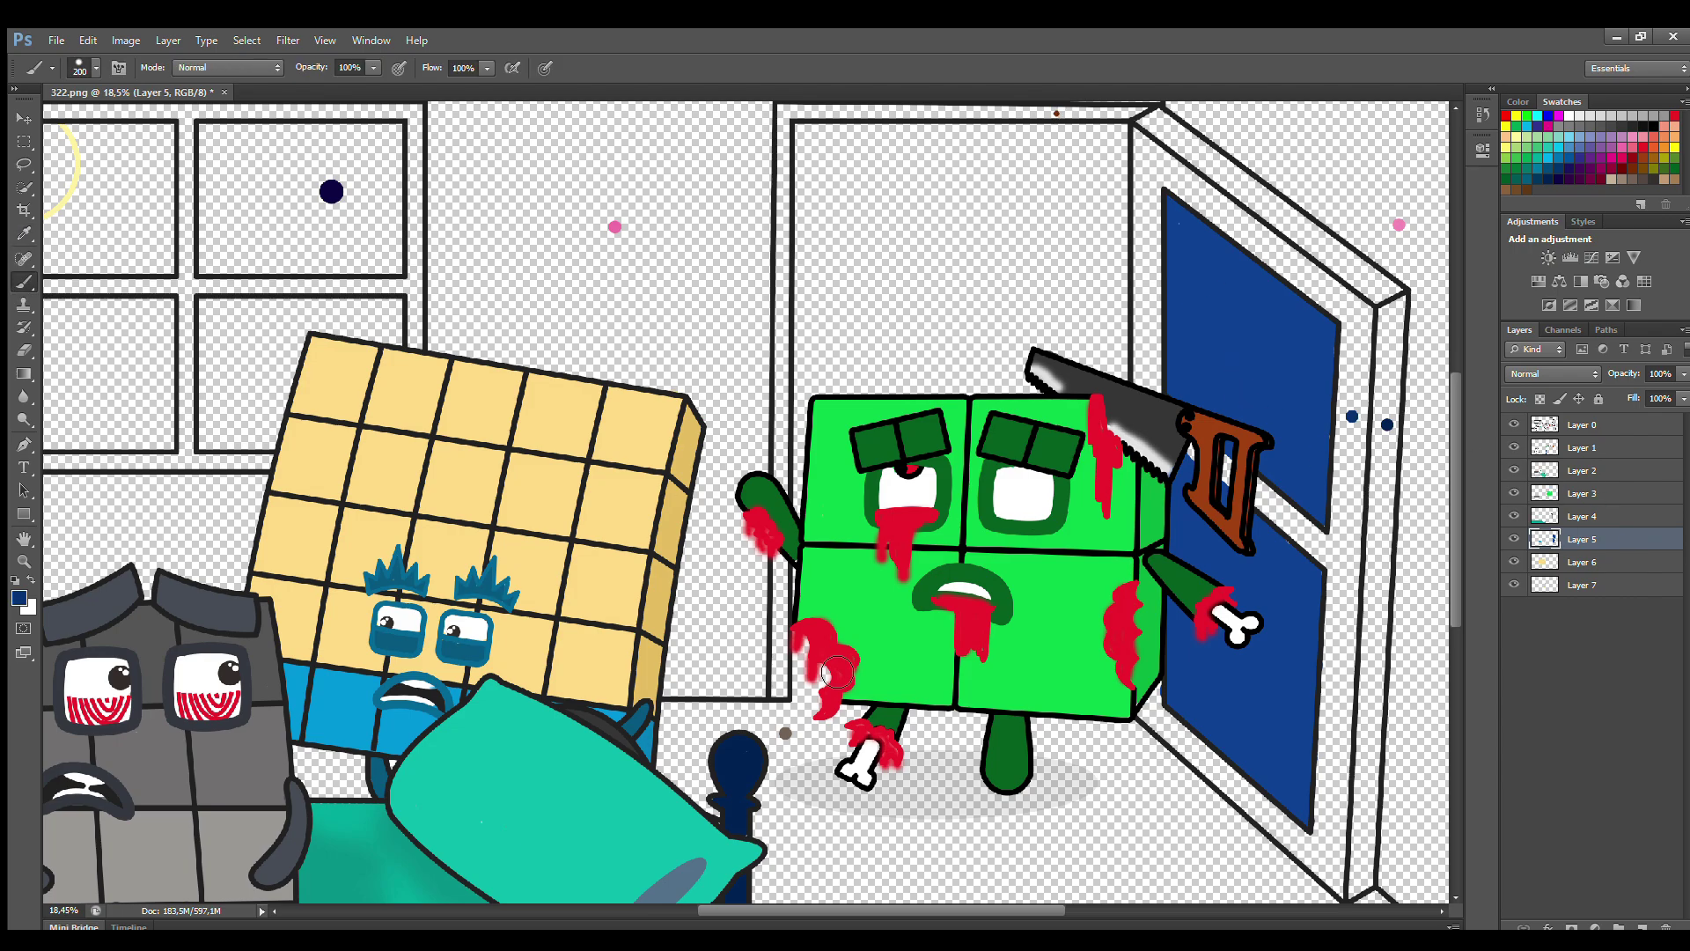
{"action": "left_click_drag", "start_coordinate": [783, 688], "coordinate": [784, 161]}
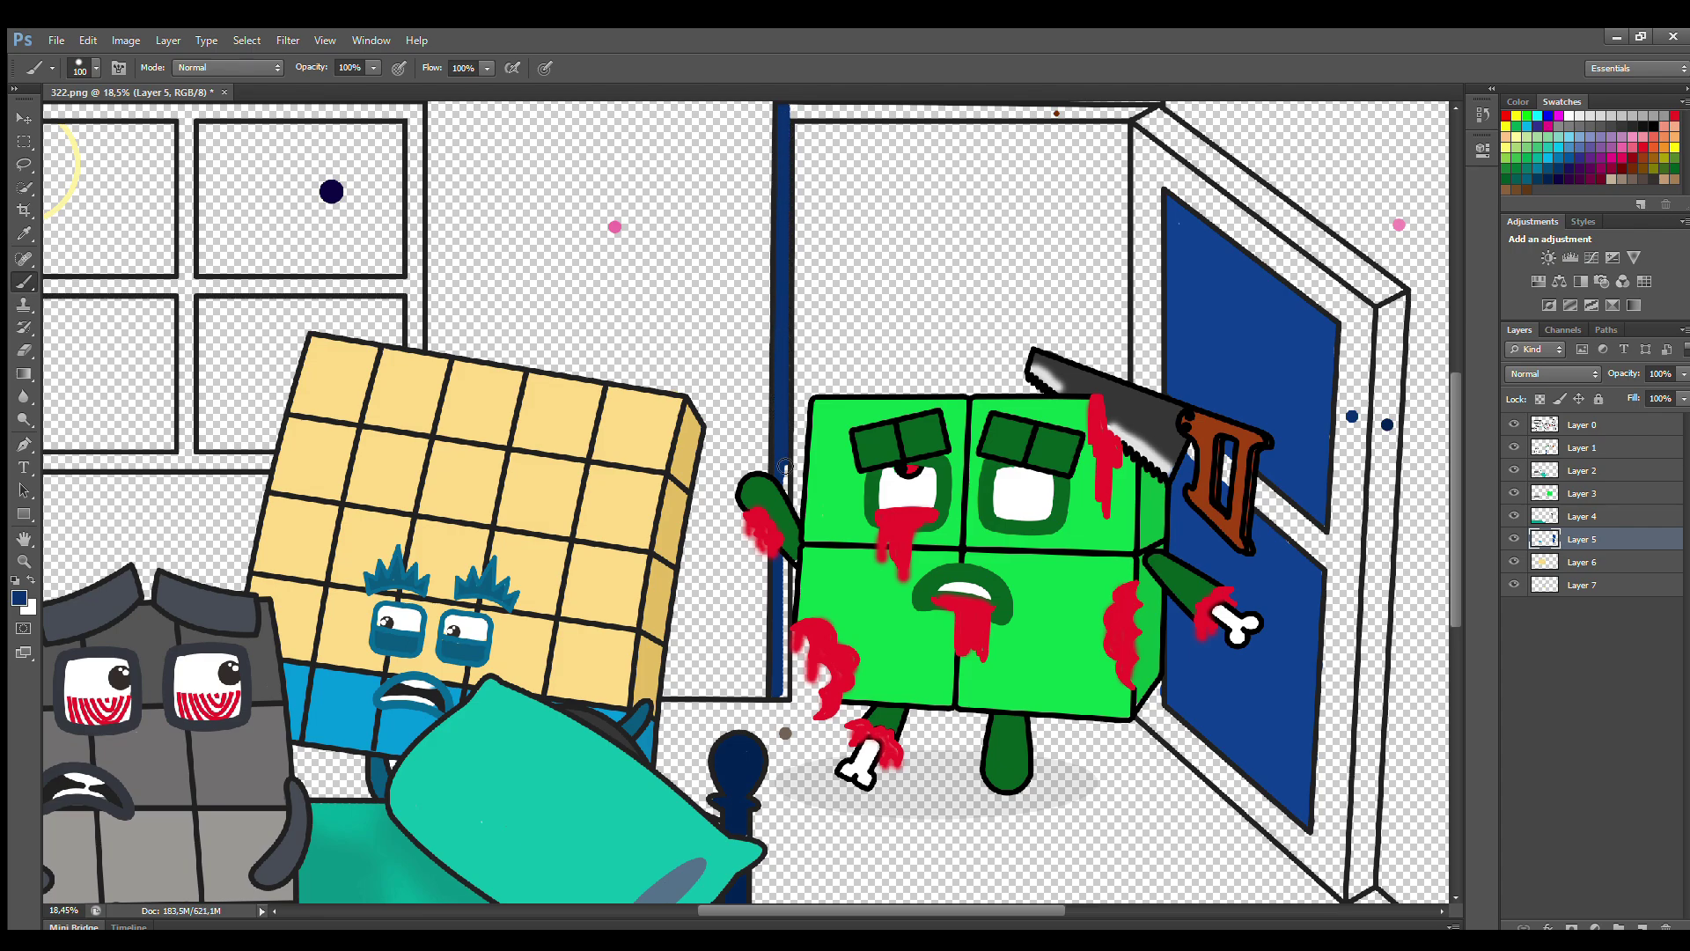
{"action": "left_click_drag", "start_coordinate": [785, 596], "coordinate": [782, 690]}
{"action": "left_click_drag", "start_coordinate": [795, 107], "coordinate": [1125, 112]}
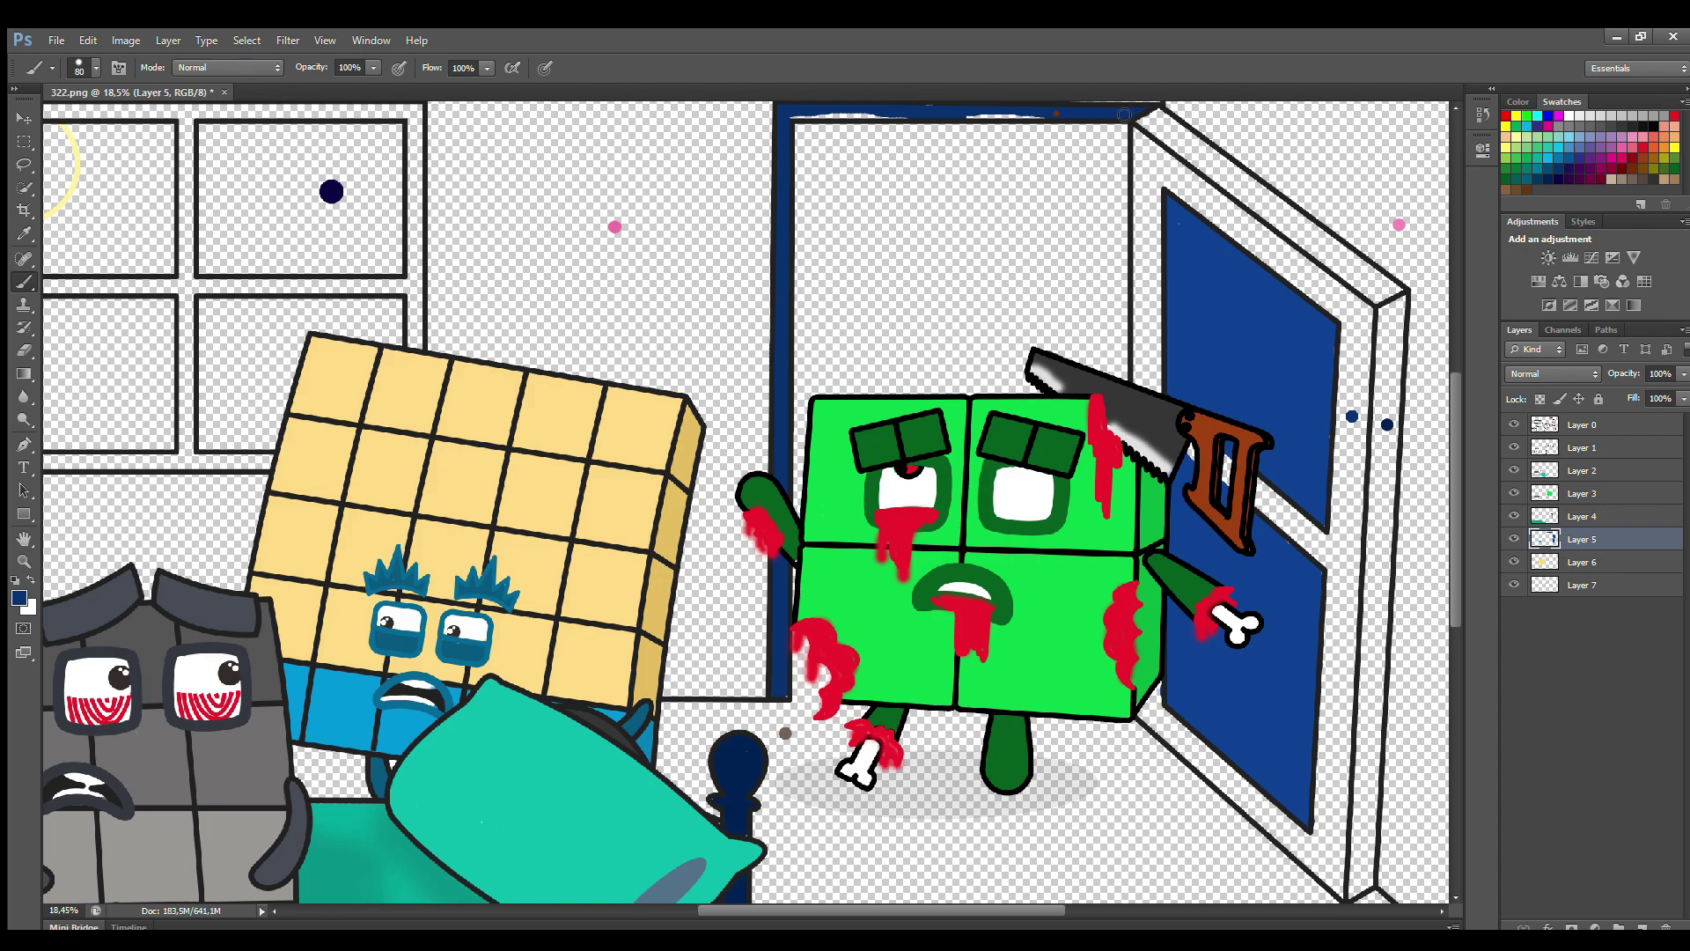
{"action": "left_click", "coordinate": [1593, 426]}
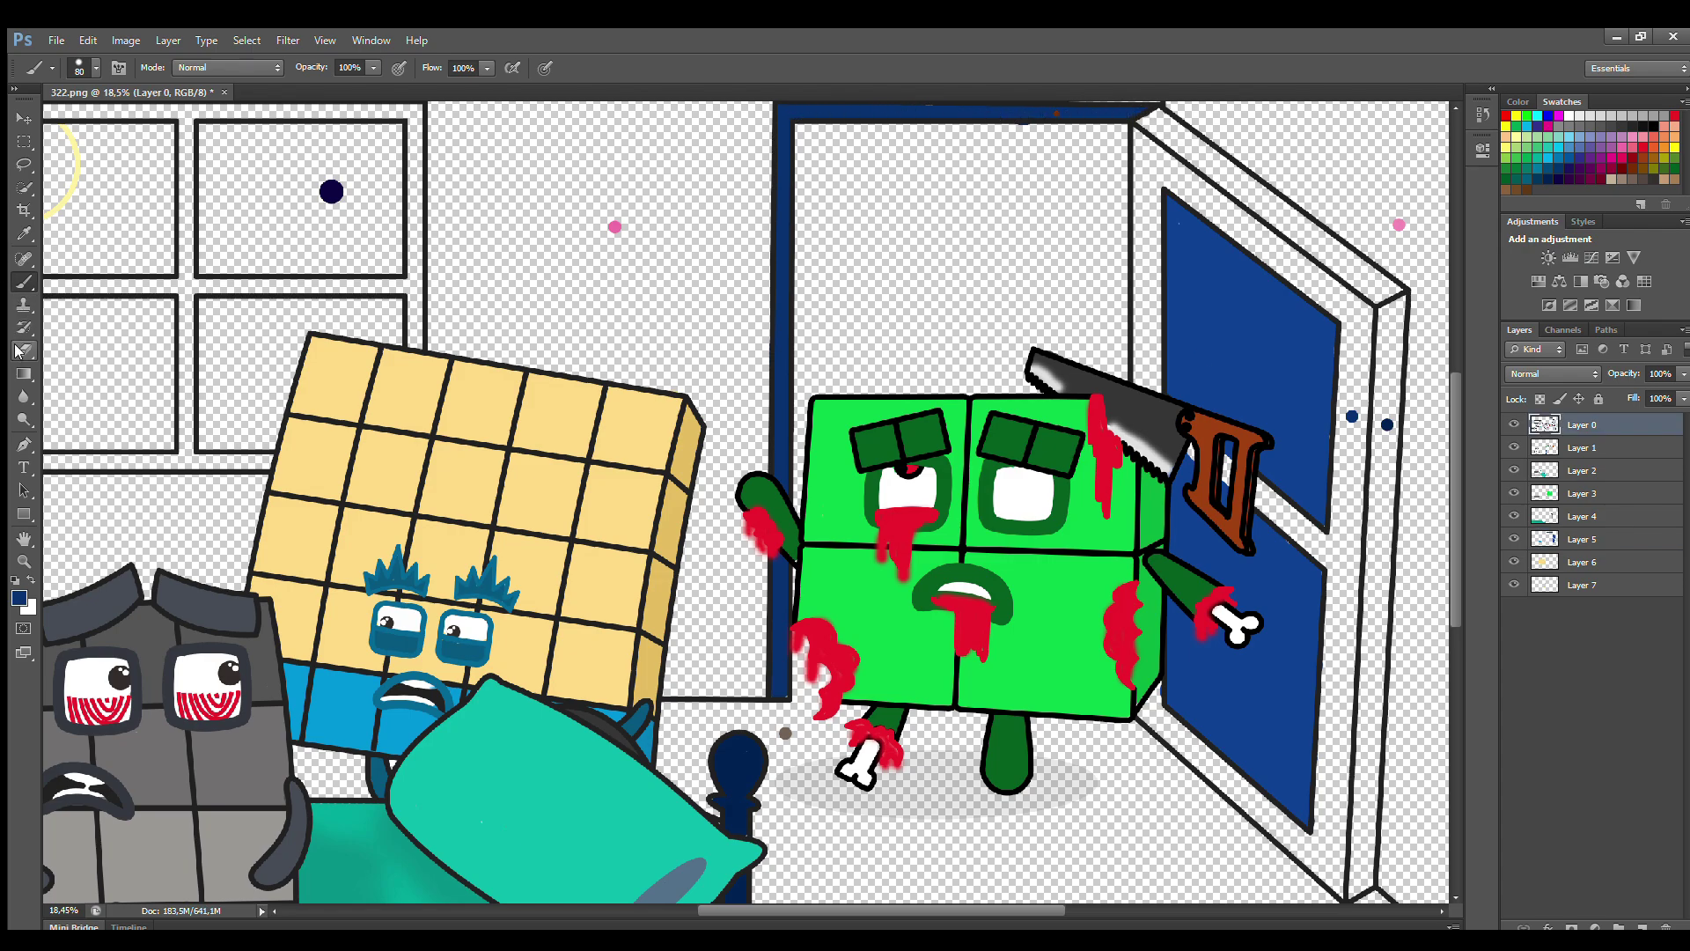
{"action": "left_click", "coordinate": [25, 351]}
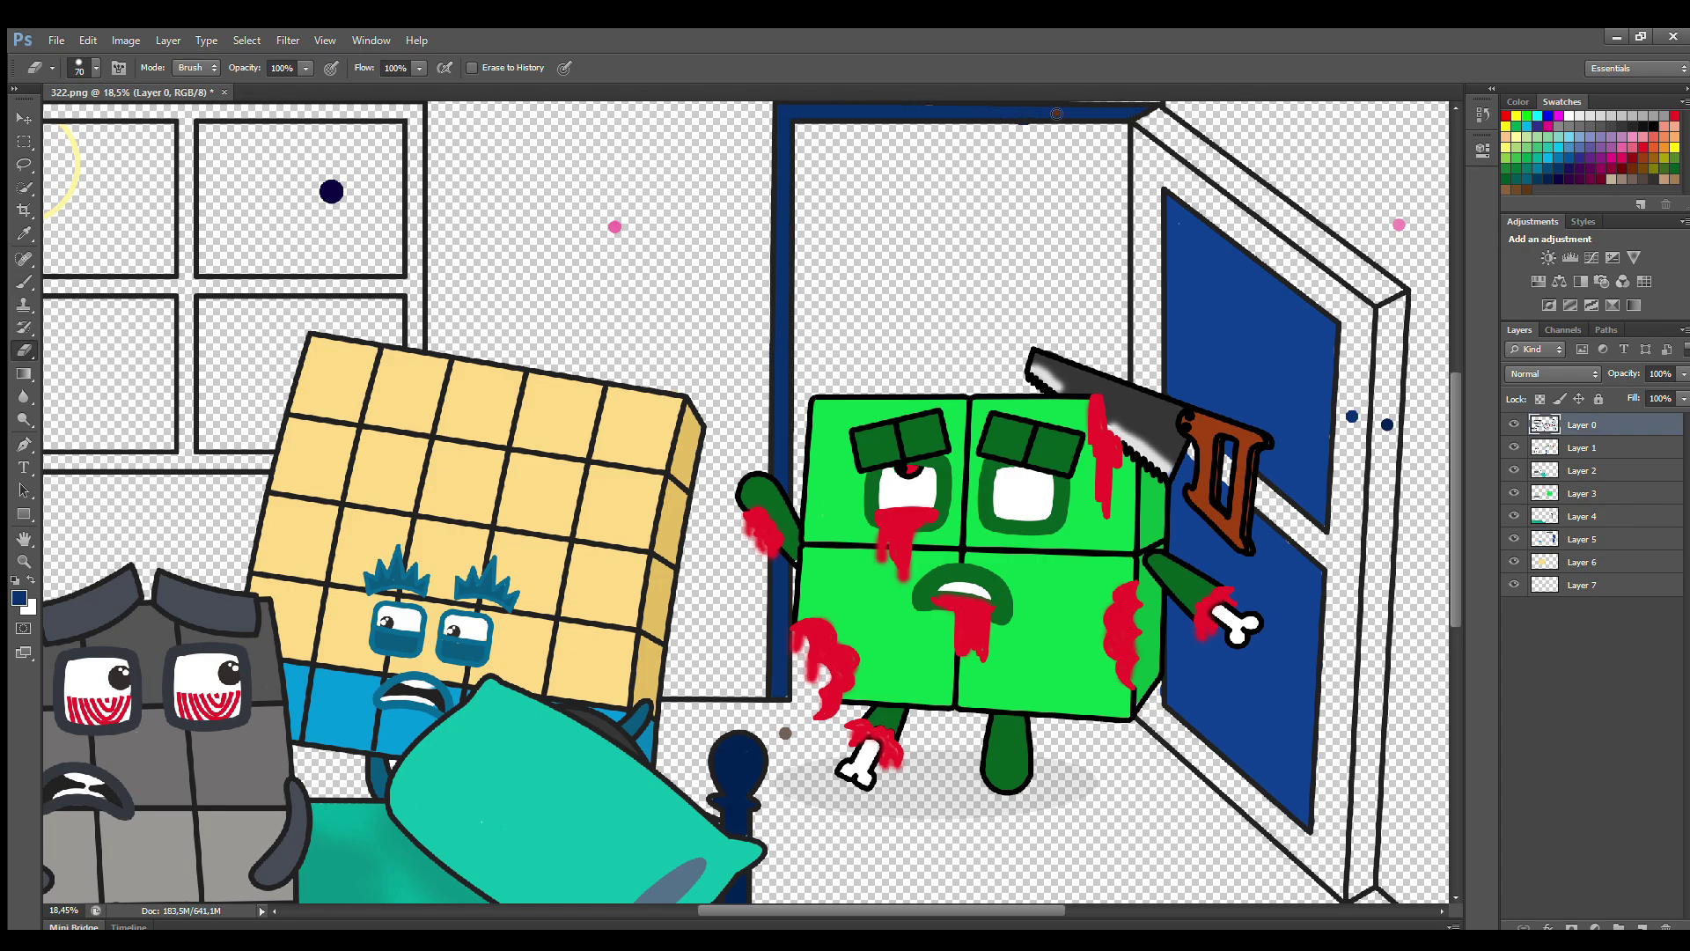
Step: On Layer 6, fill the open door's face around the two panels with the darker frame blue
{"action": "left_click", "coordinate": [1582, 562]}
{"action": "key", "text": "b"}
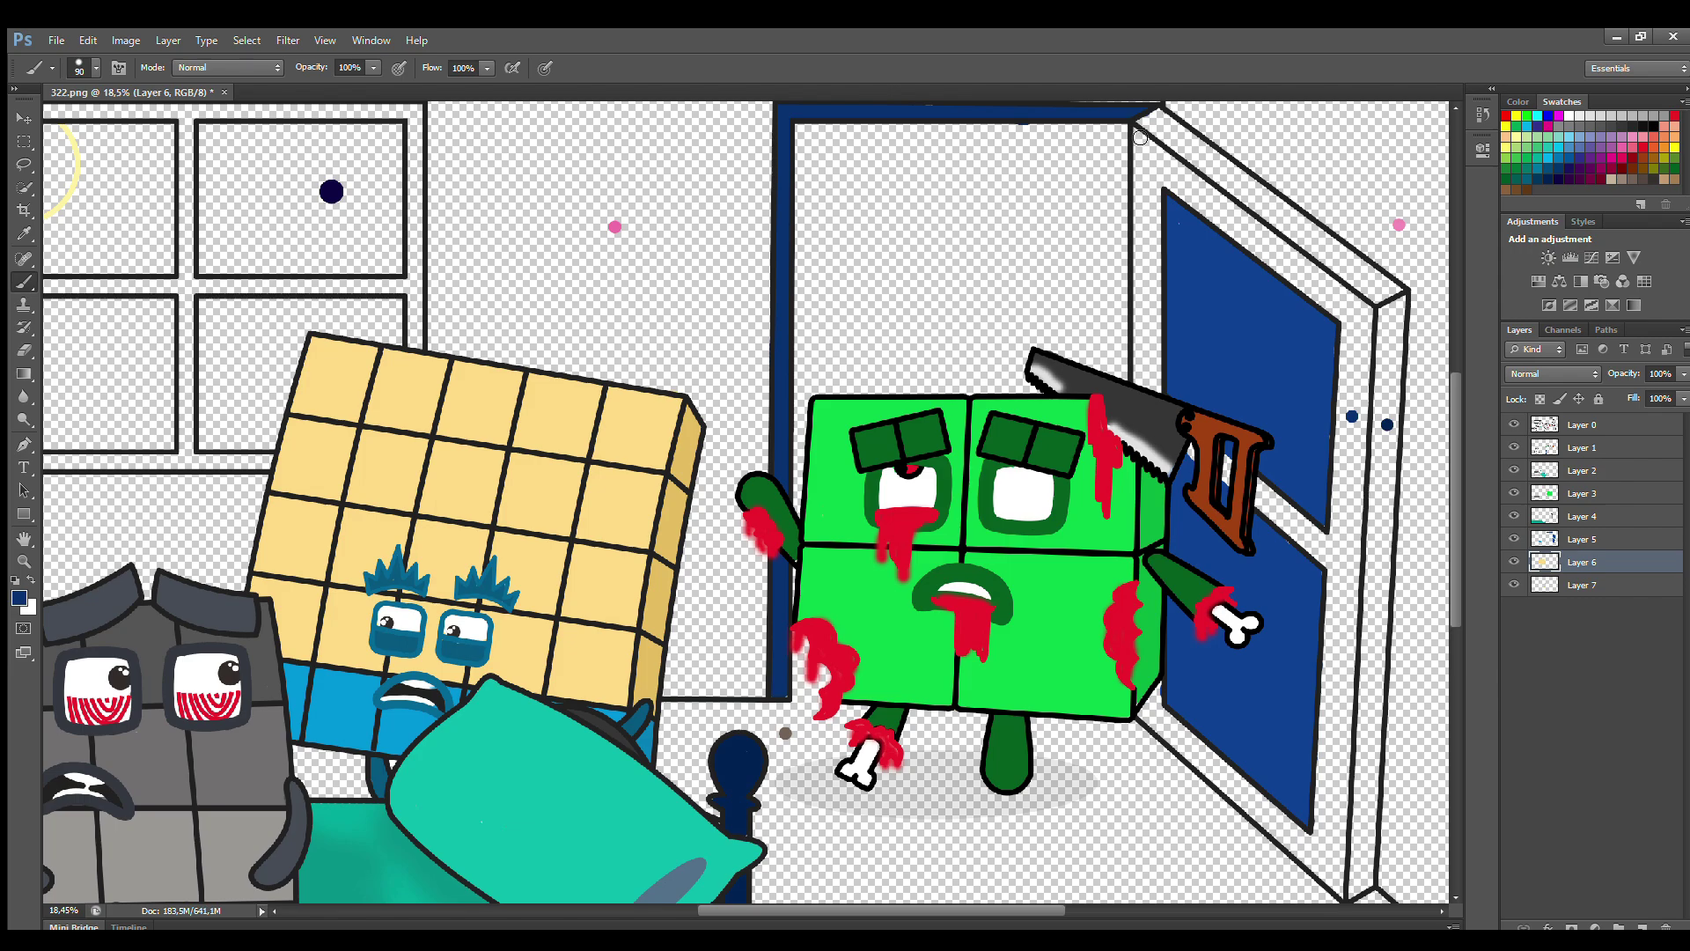
{"action": "left_click_drag", "start_coordinate": [1140, 137], "coordinate": [1140, 385]}
{"action": "key", "text": "bracketright"}
{"action": "key", "text": "bracketright"}
{"action": "mouse_move", "coordinate": [1141, 141]}
{"action": "left_mouse_down"}
{"action": "mouse_move", "coordinate": [1367, 317]}
{"action": "mouse_move", "coordinate": [1342, 891]}
{"action": "mouse_move", "coordinate": [1145, 703]}
{"action": "mouse_move", "coordinate": [1327, 867]}
{"action": "mouse_move", "coordinate": [1339, 710]}
{"action": "mouse_move", "coordinate": [1256, 497]}
{"action": "mouse_move", "coordinate": [1323, 539]}
{"action": "mouse_move", "coordinate": [1341, 576]}
{"action": "mouse_move", "coordinate": [1345, 311]}
{"action": "mouse_move", "coordinate": [1178, 194]}
{"action": "mouse_move", "coordinate": [1161, 221]}
{"action": "mouse_move", "coordinate": [1167, 405]}
{"action": "left_mouse_up"}
{"action": "key", "text": "bracketleft"}
Step: On Layer 7, paint the open door's top and outer edges with the navy sampled from the darkest colour dot
{"action": "left_click", "coordinate": [1604, 586]}
{"action": "left_click", "coordinate": [1387, 424], "text": "alt"}
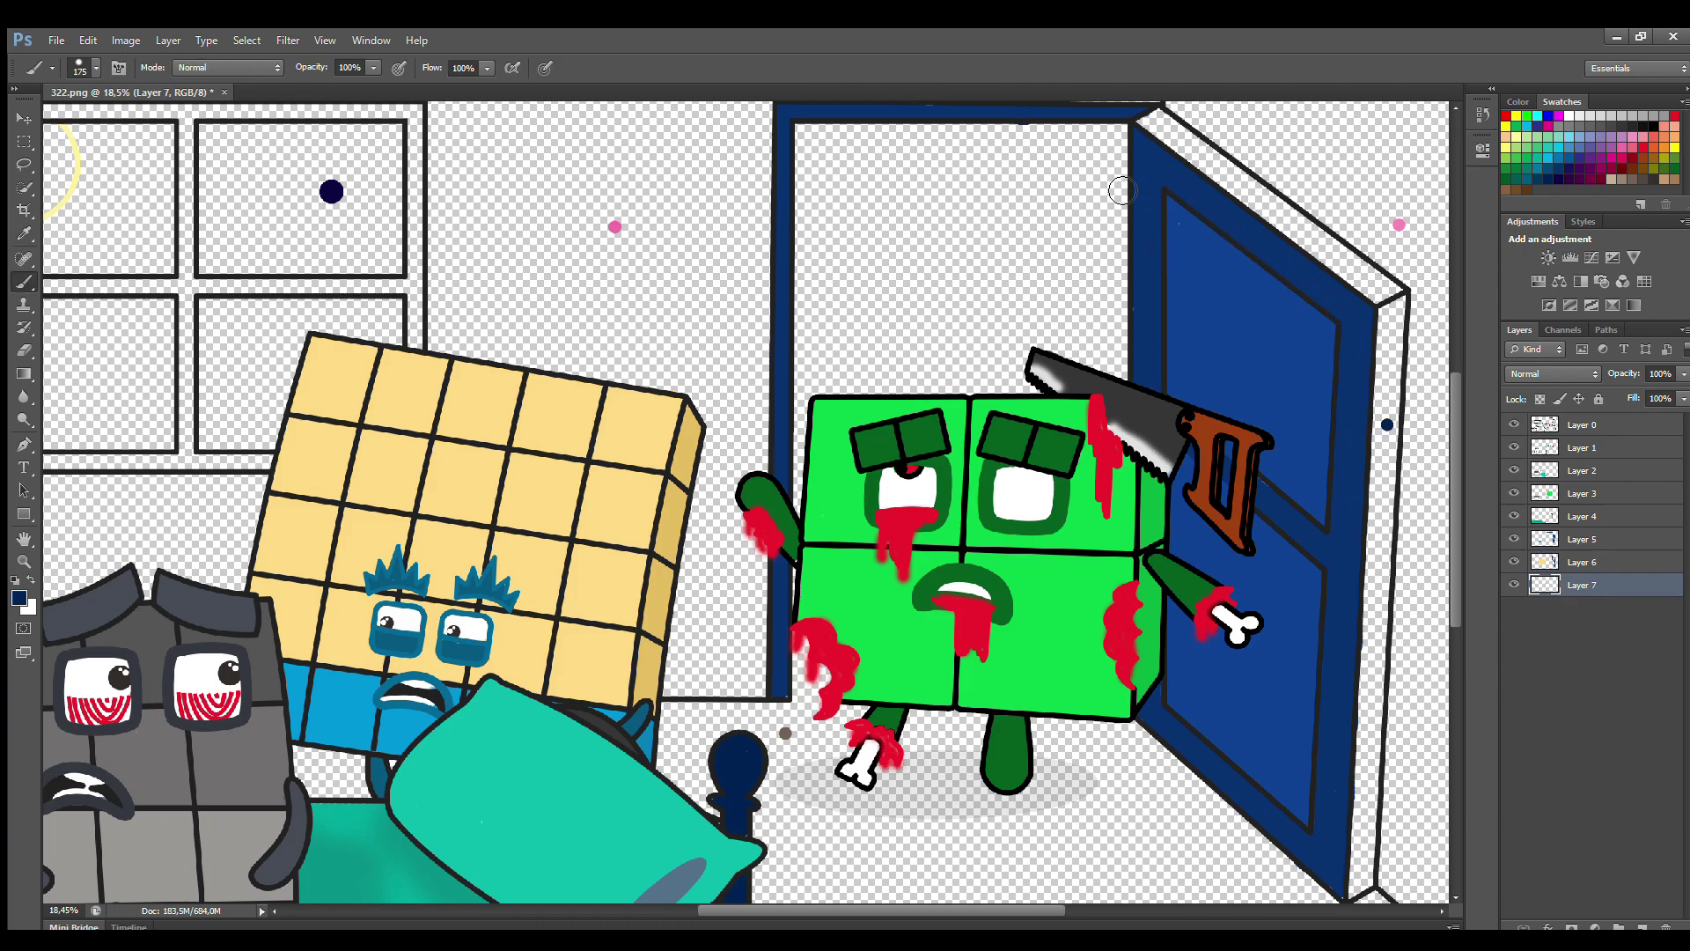
{"action": "mouse_move", "coordinate": [1149, 119]}
{"action": "left_mouse_down"}
{"action": "mouse_move", "coordinate": [1373, 292]}
{"action": "mouse_move", "coordinate": [1396, 387]}
{"action": "mouse_move", "coordinate": [1365, 893]}
{"action": "left_mouse_up"}
{"action": "key", "text": "bracketright"}
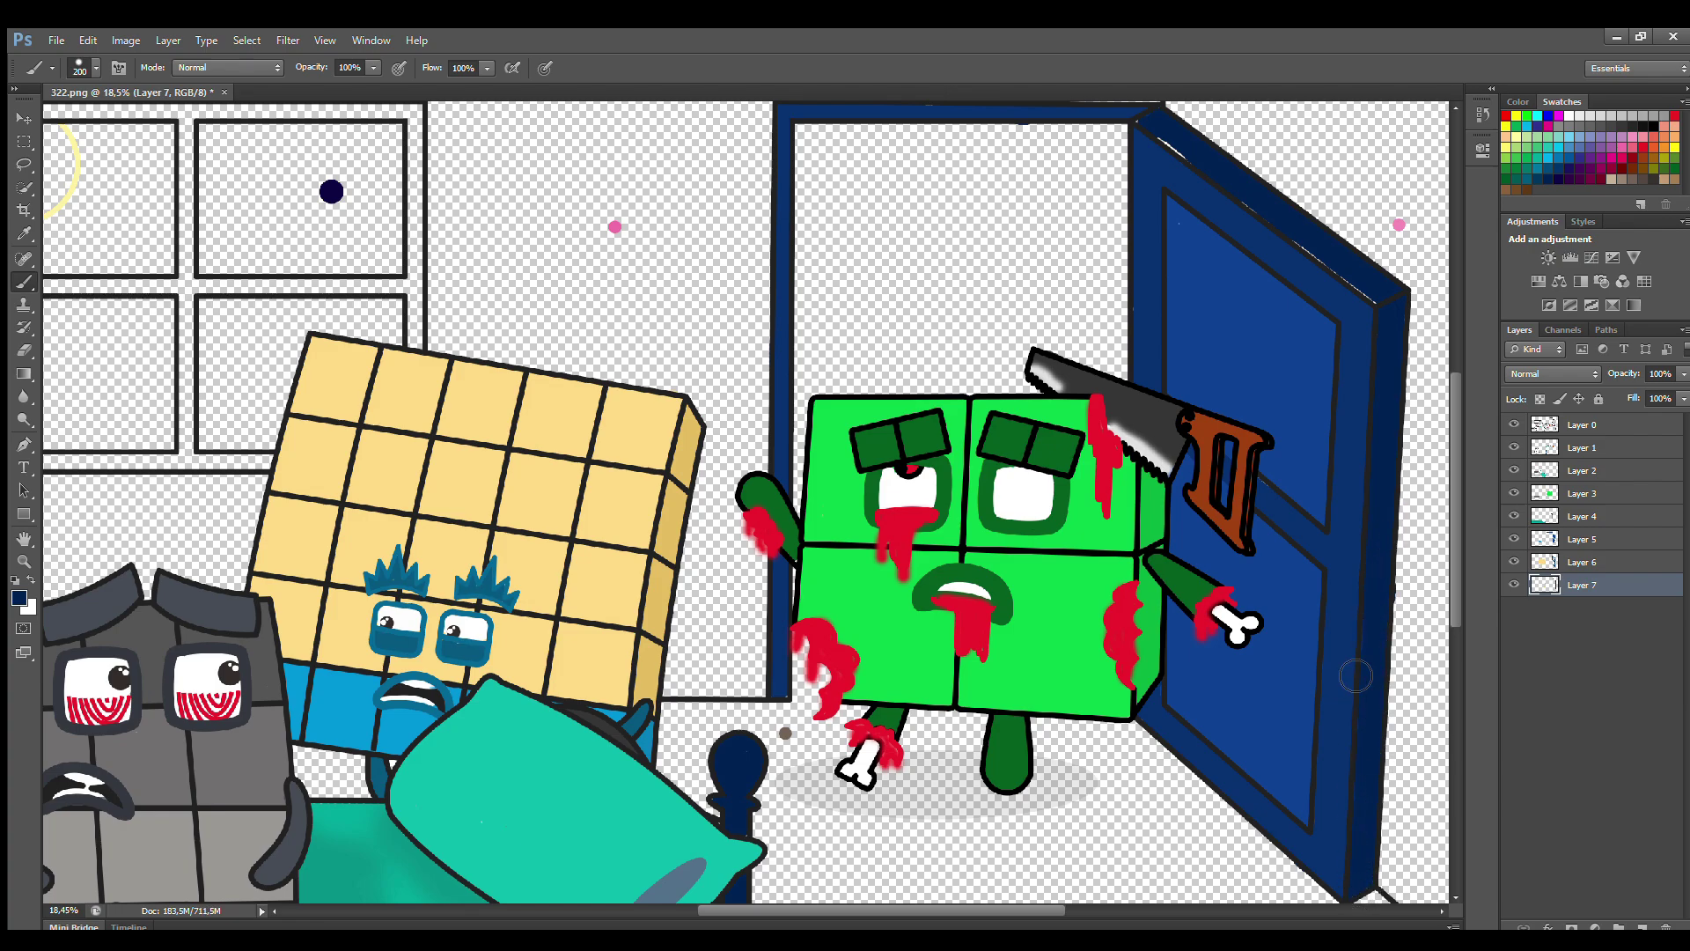
Step: On Layer 5, erase the blue paint that spills above the top of the door frame
{"action": "scroll", "coordinate": [1453, 531], "scroll_direction": "up", "scroll_amount": 1}
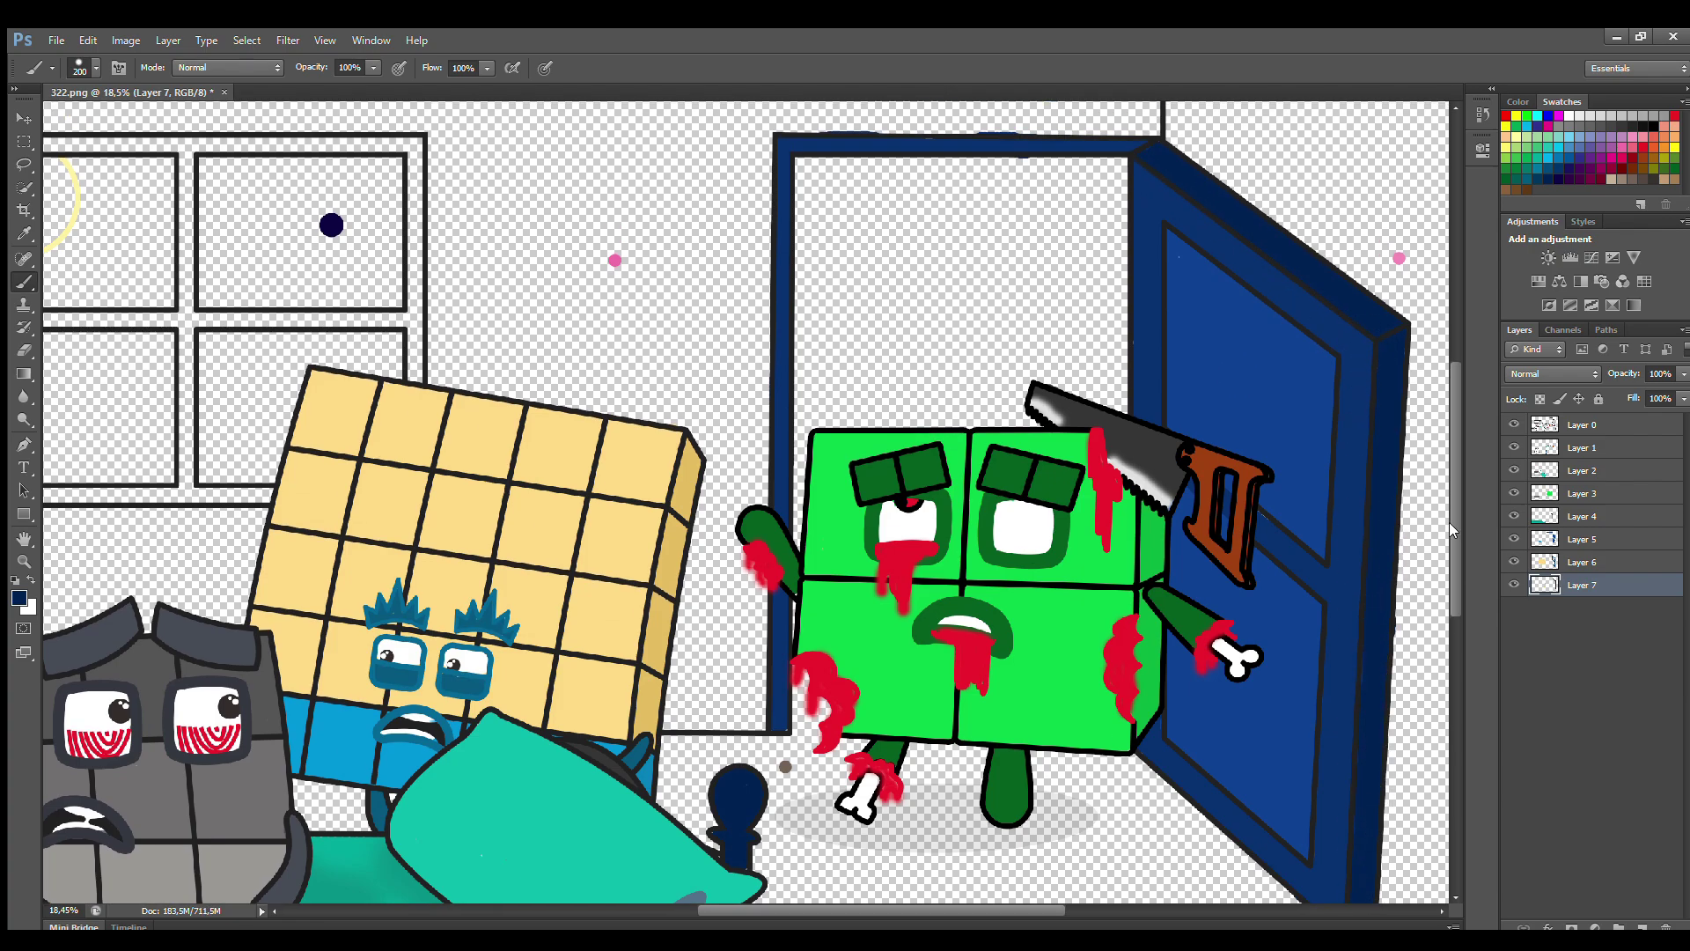
{"action": "left_click", "coordinate": [1584, 541]}
{"action": "left_click", "coordinate": [24, 349]}
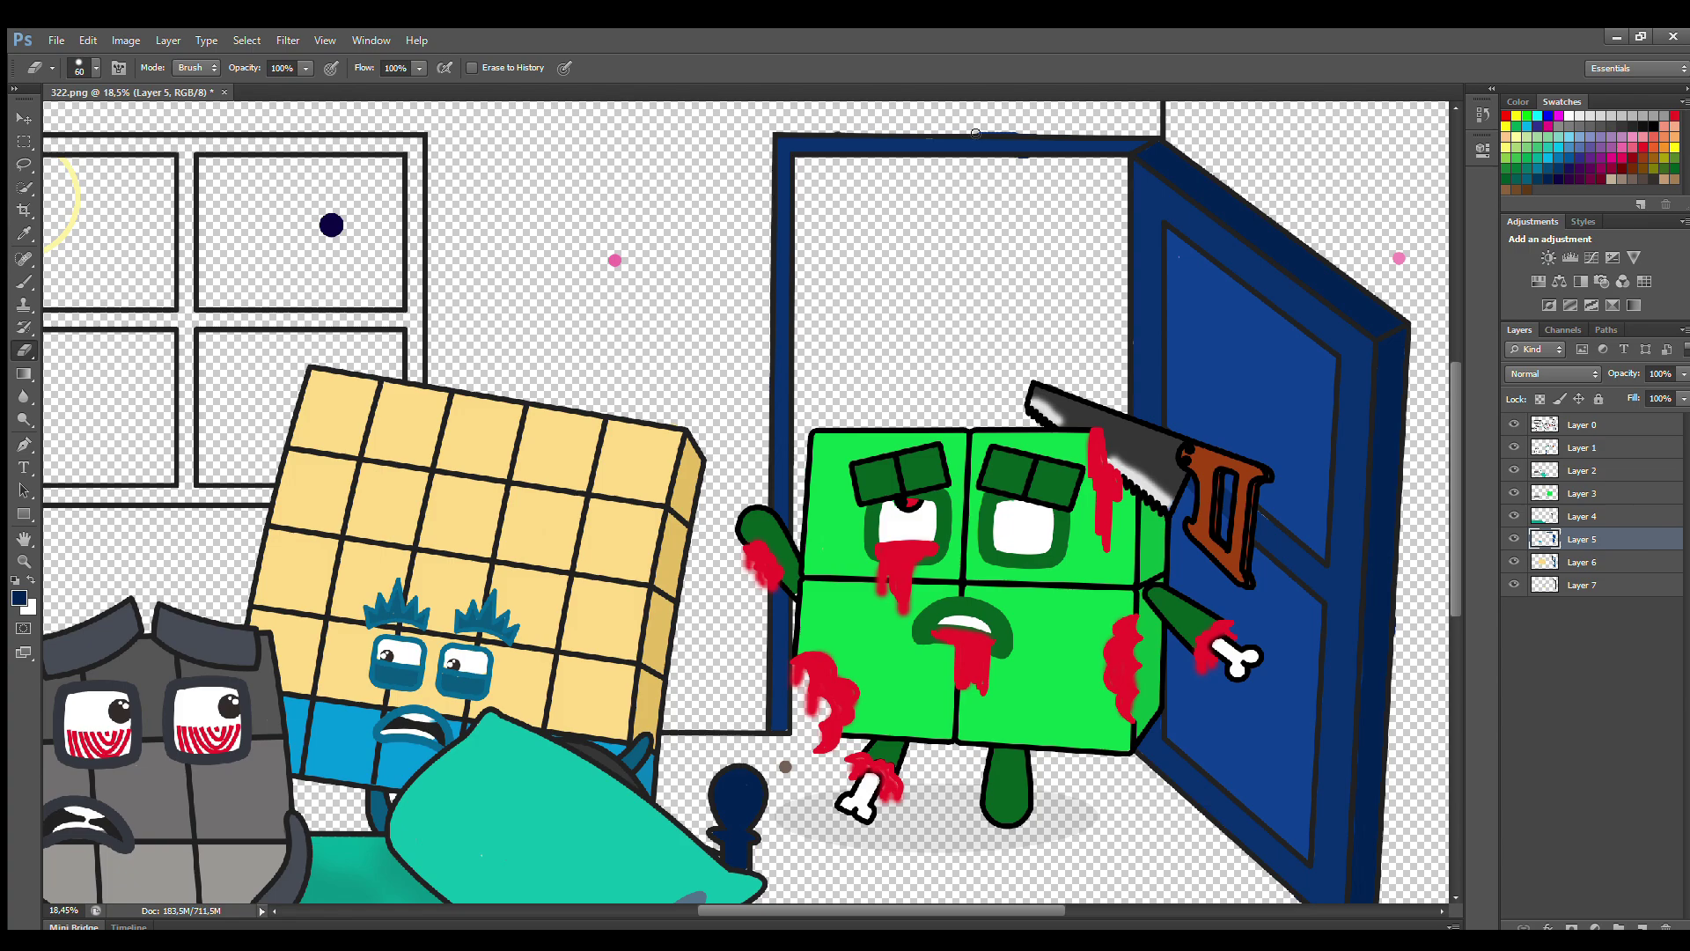
{"action": "left_click_drag", "start_coordinate": [830, 909], "coordinate": [796, 906]}
{"action": "scroll", "coordinate": [871, 551], "scroll_direction": "down", "scroll_amount": 3}
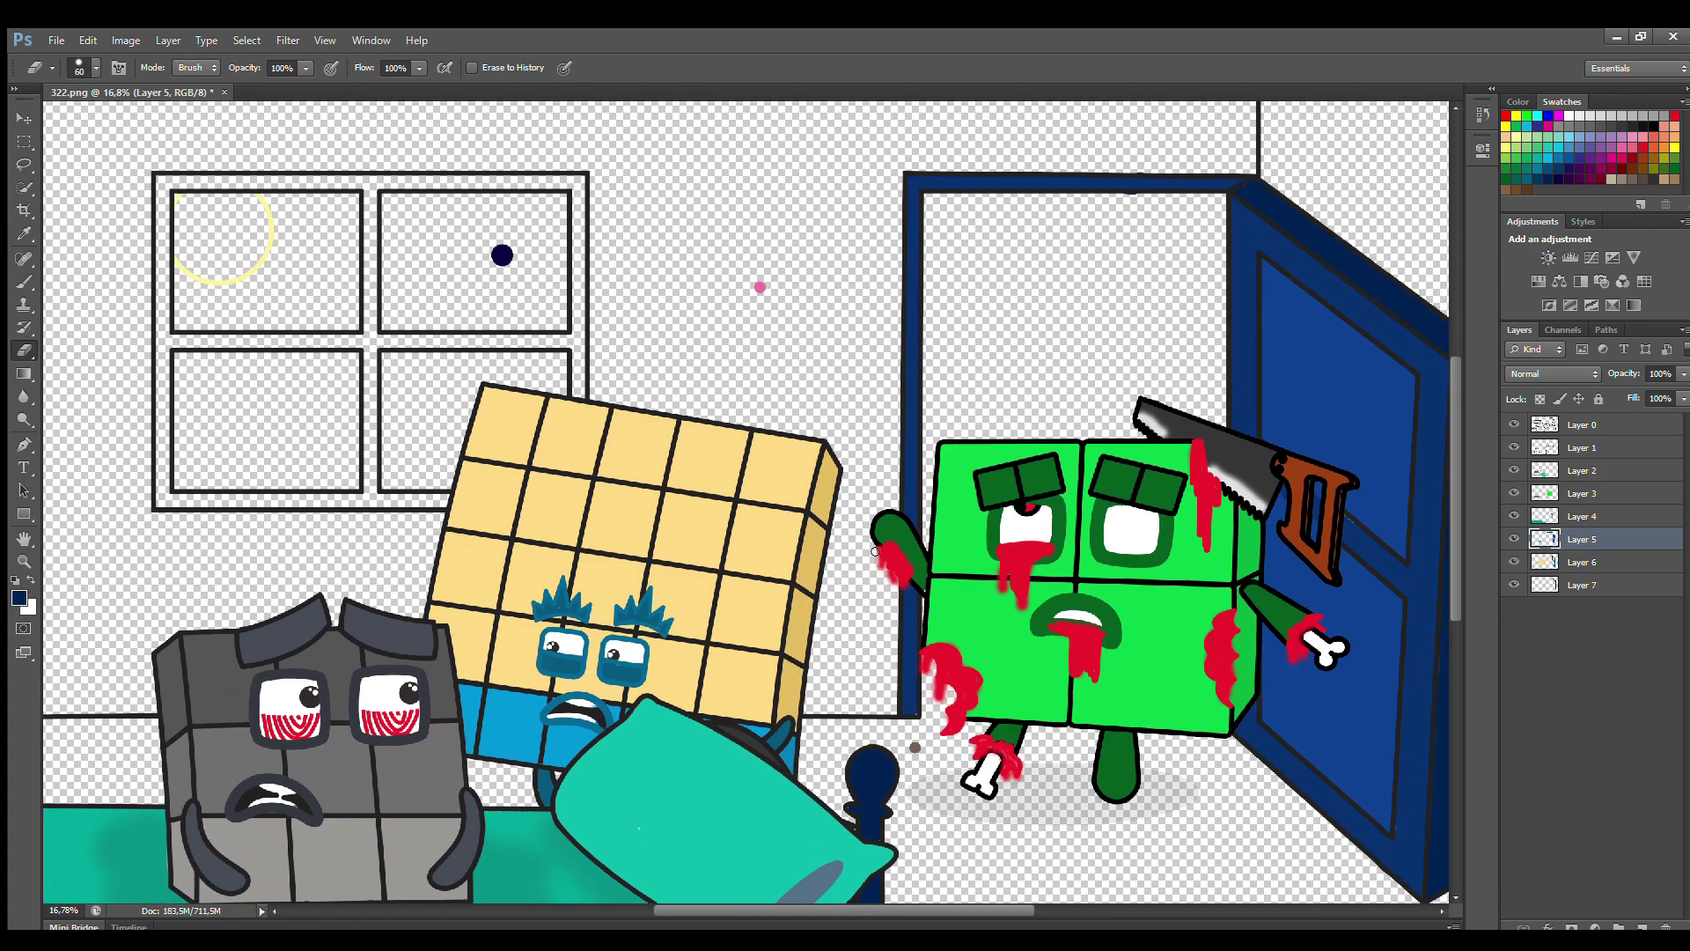
Step: On Layer 1, fill the moon in the window with the pale yellow sampled from its outline
{"action": "left_click", "coordinate": [1577, 448]}
{"action": "key", "text": "i"}
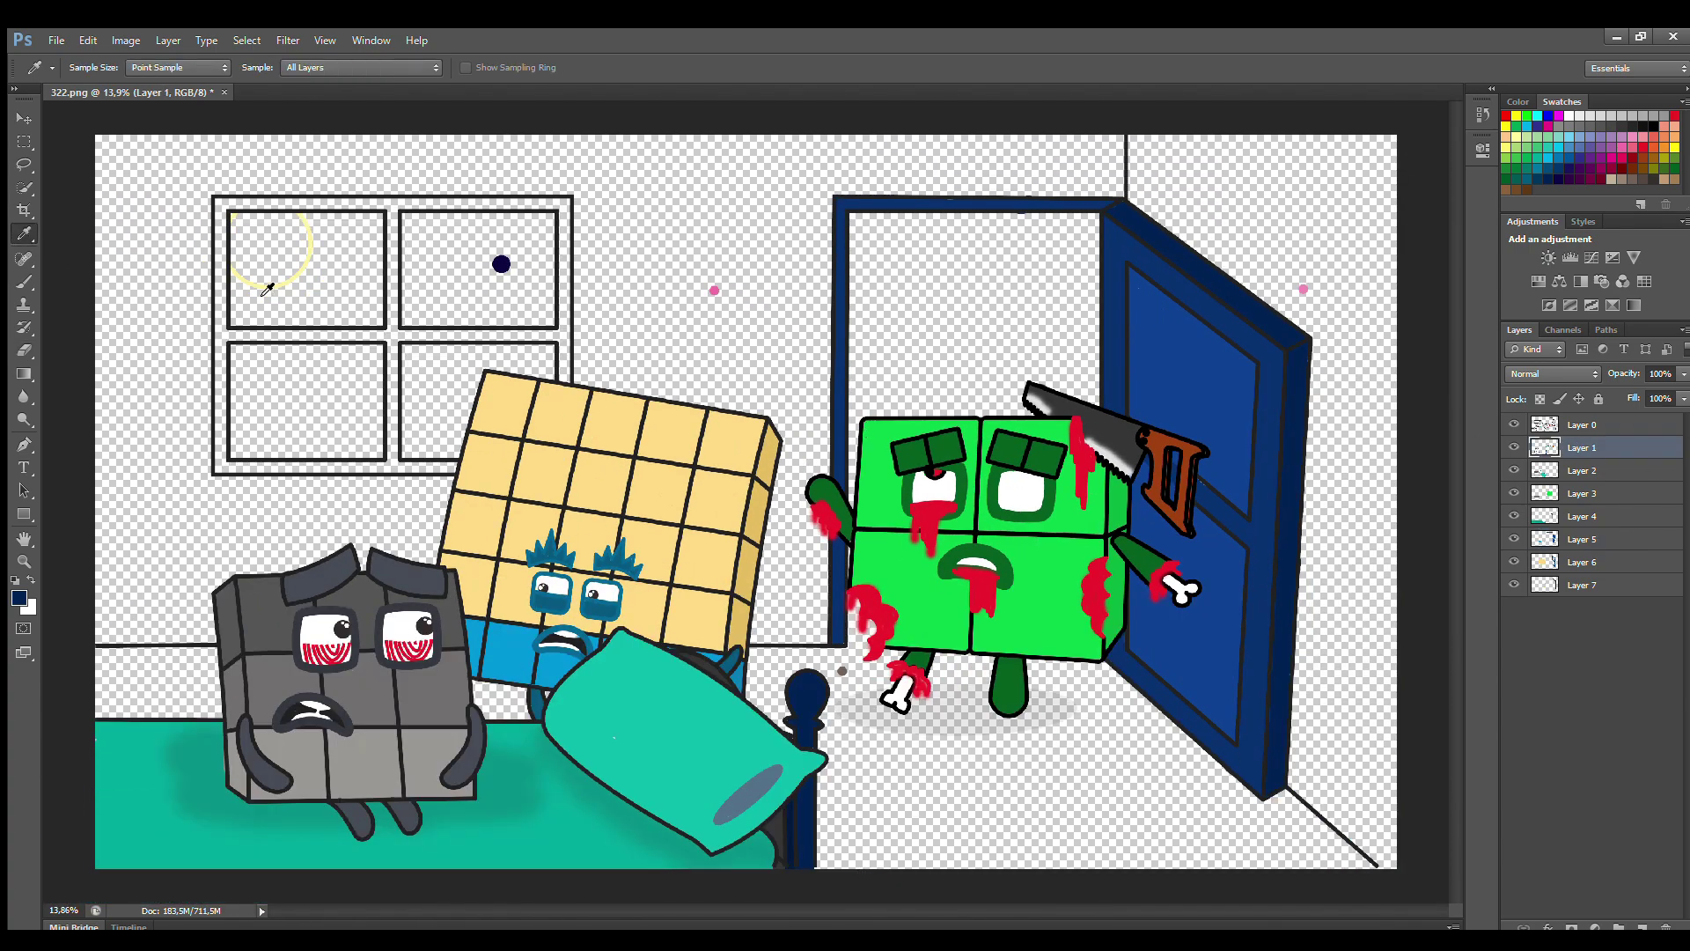
{"action": "left_click", "coordinate": [22, 282]}
{"action": "mouse_move", "coordinate": [251, 220]}
{"action": "left_mouse_down"}
{"action": "mouse_move", "coordinate": [236, 248]}
{"action": "mouse_move", "coordinate": [267, 282]}
{"action": "mouse_move", "coordinate": [298, 231]}
{"action": "mouse_move", "coordinate": [280, 250]}
{"action": "left_mouse_up"}
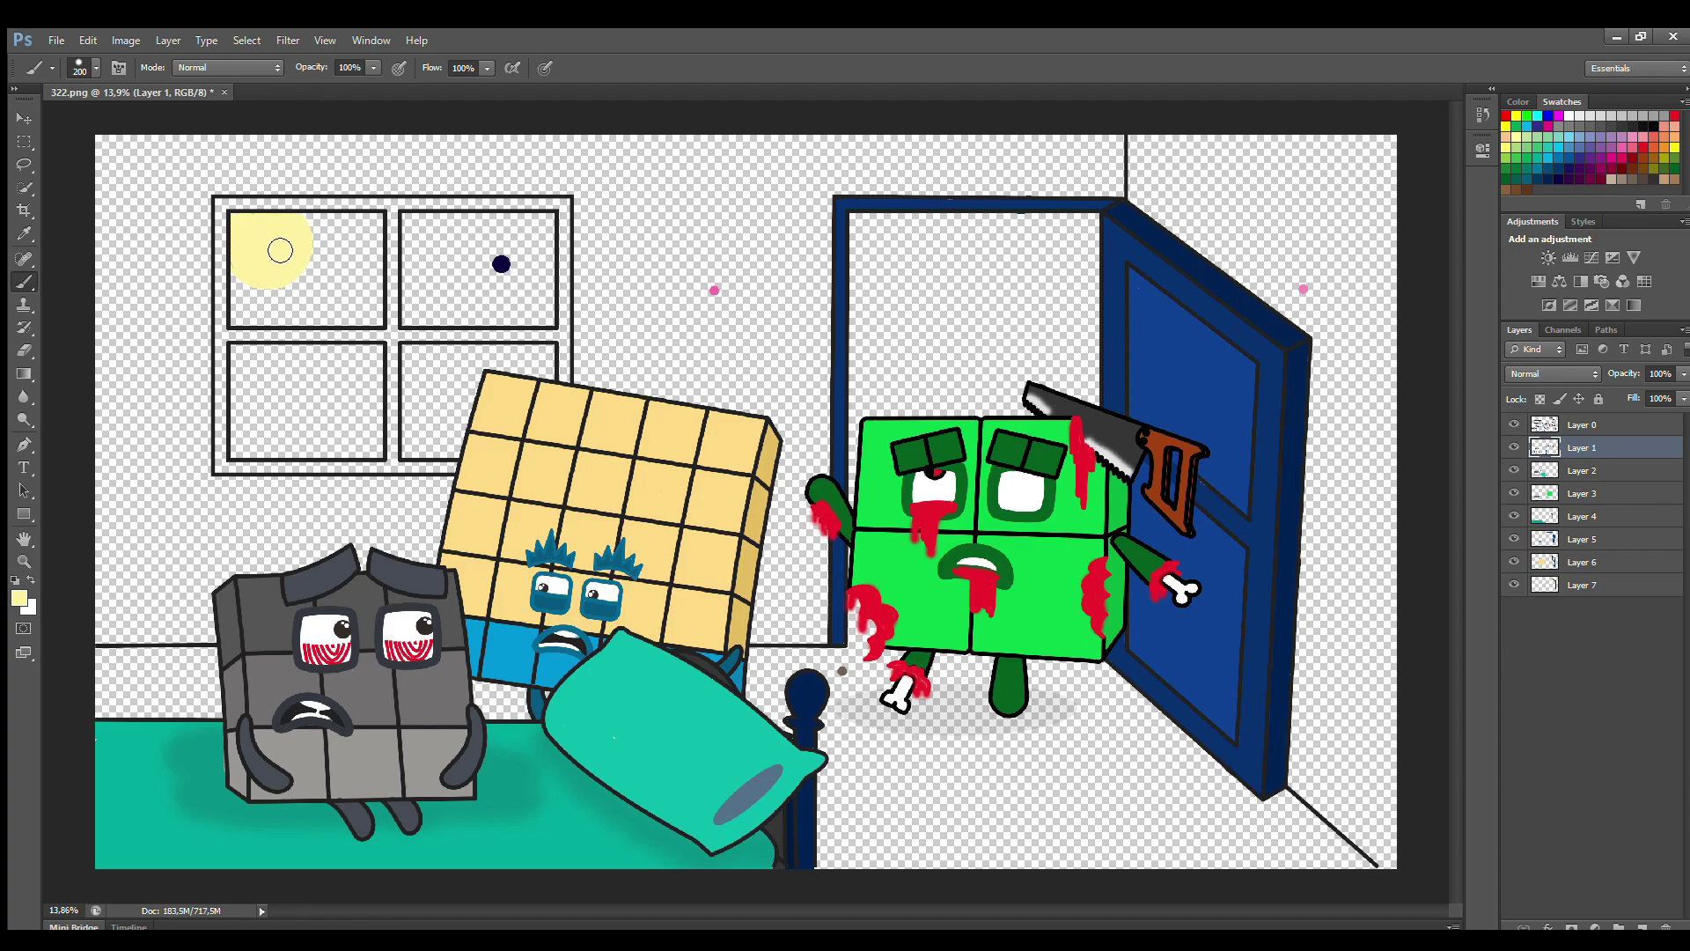
Step: On Layer 7, paint the window's outer frame and its crossing bars brown with a 125 px brush
{"action": "left_click", "coordinate": [1583, 586]}
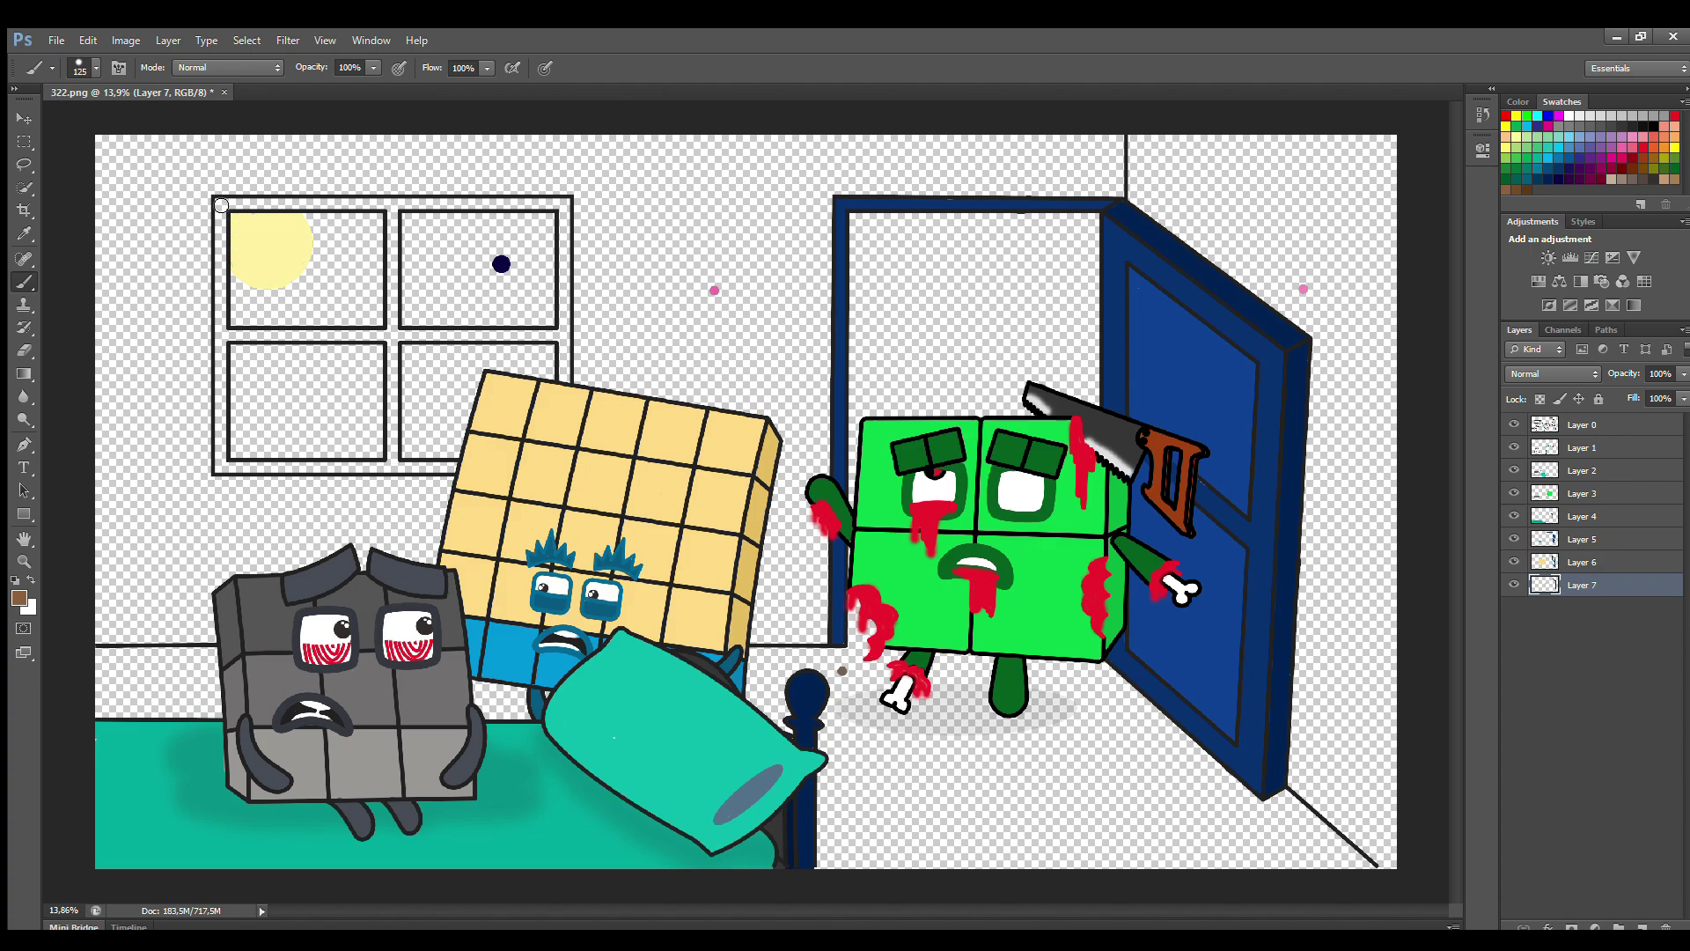
{"action": "left_click_drag", "start_coordinate": [221, 205], "coordinate": [221, 407]}
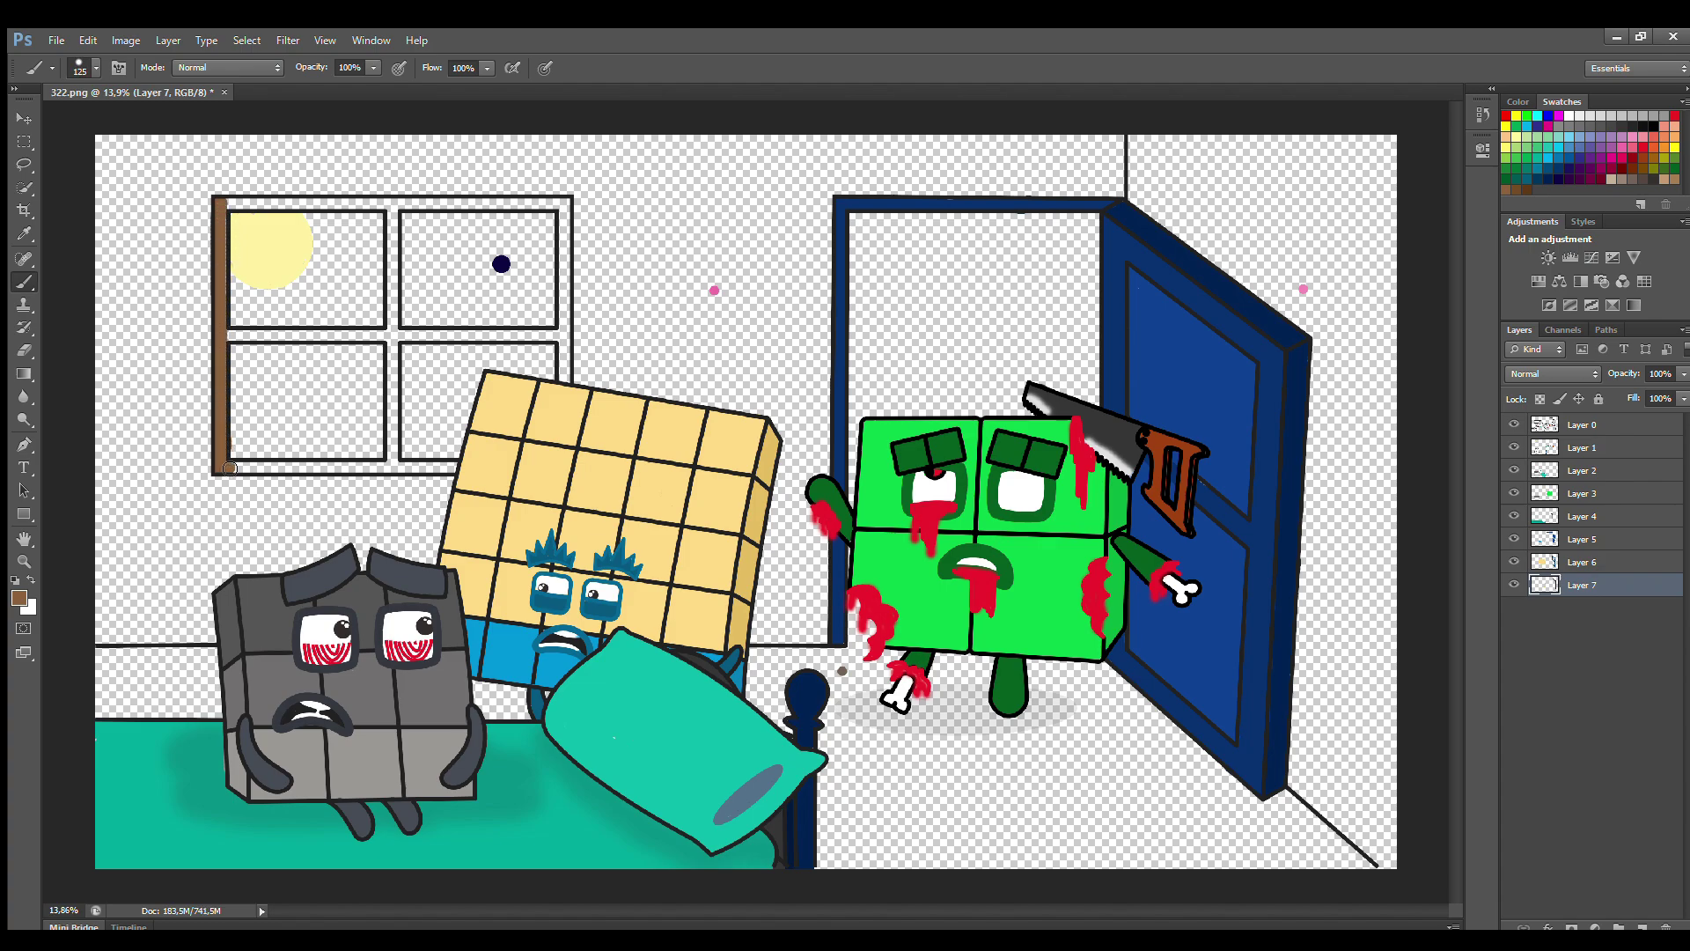
{"action": "left_click_drag", "start_coordinate": [229, 468], "coordinate": [460, 468]}
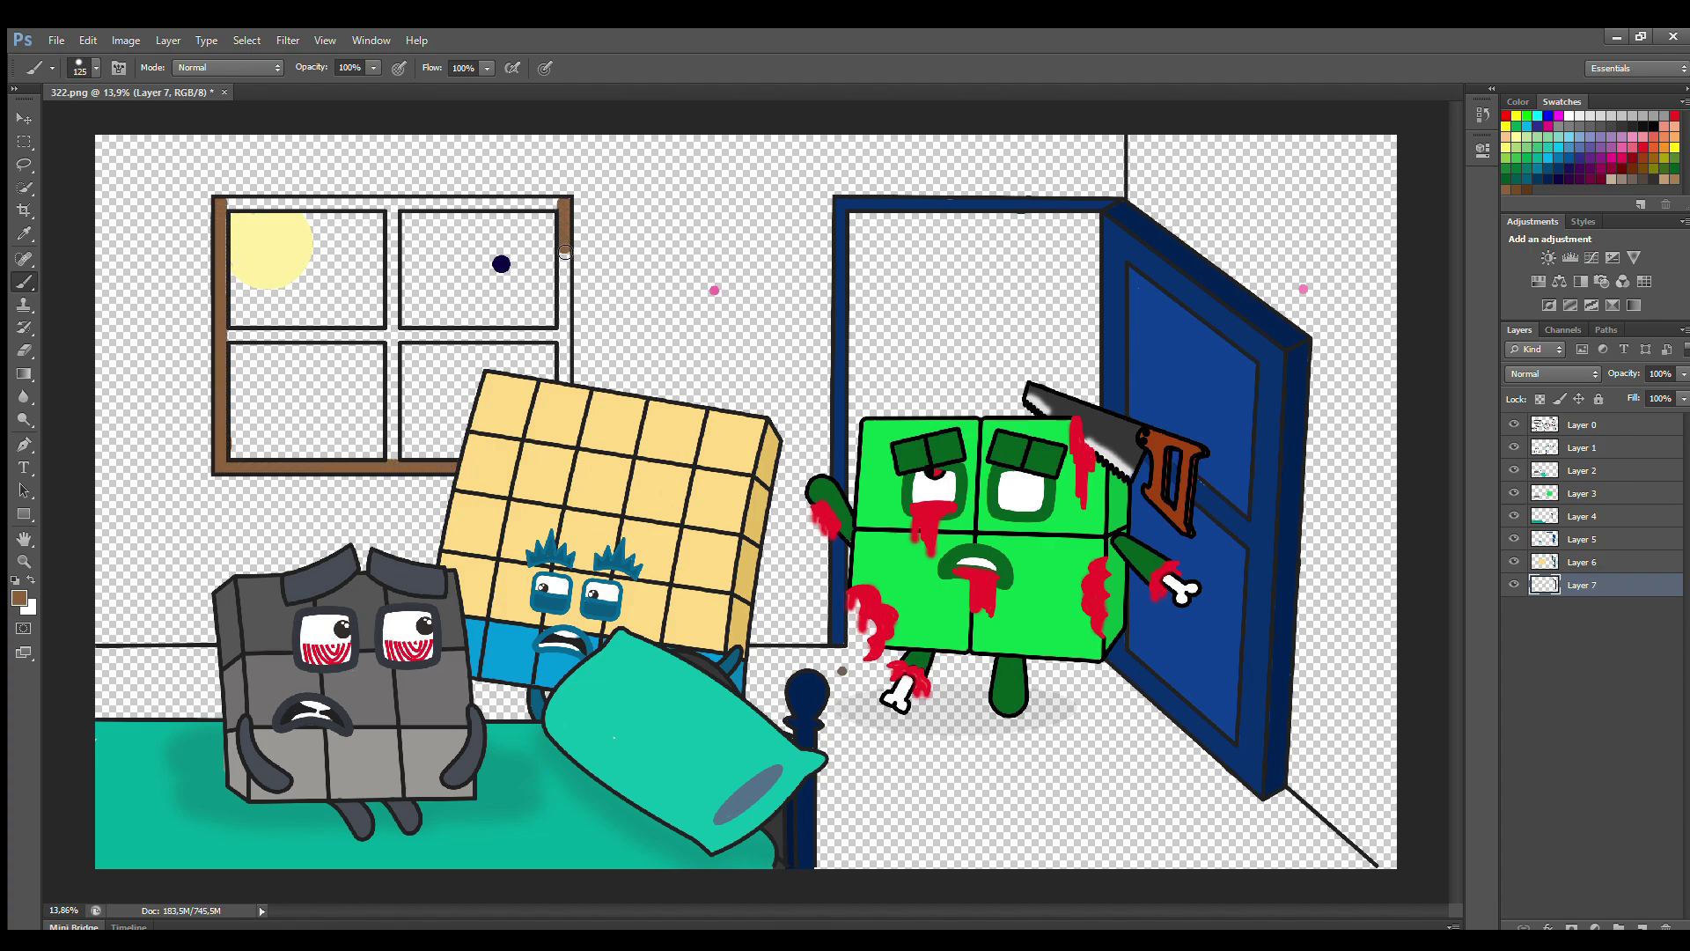
{"action": "left_click_drag", "start_coordinate": [565, 252], "coordinate": [566, 373]}
{"action": "left_click_drag", "start_coordinate": [241, 205], "coordinate": [555, 206]}
{"action": "left_click_drag", "start_coordinate": [393, 210], "coordinate": [395, 449]}
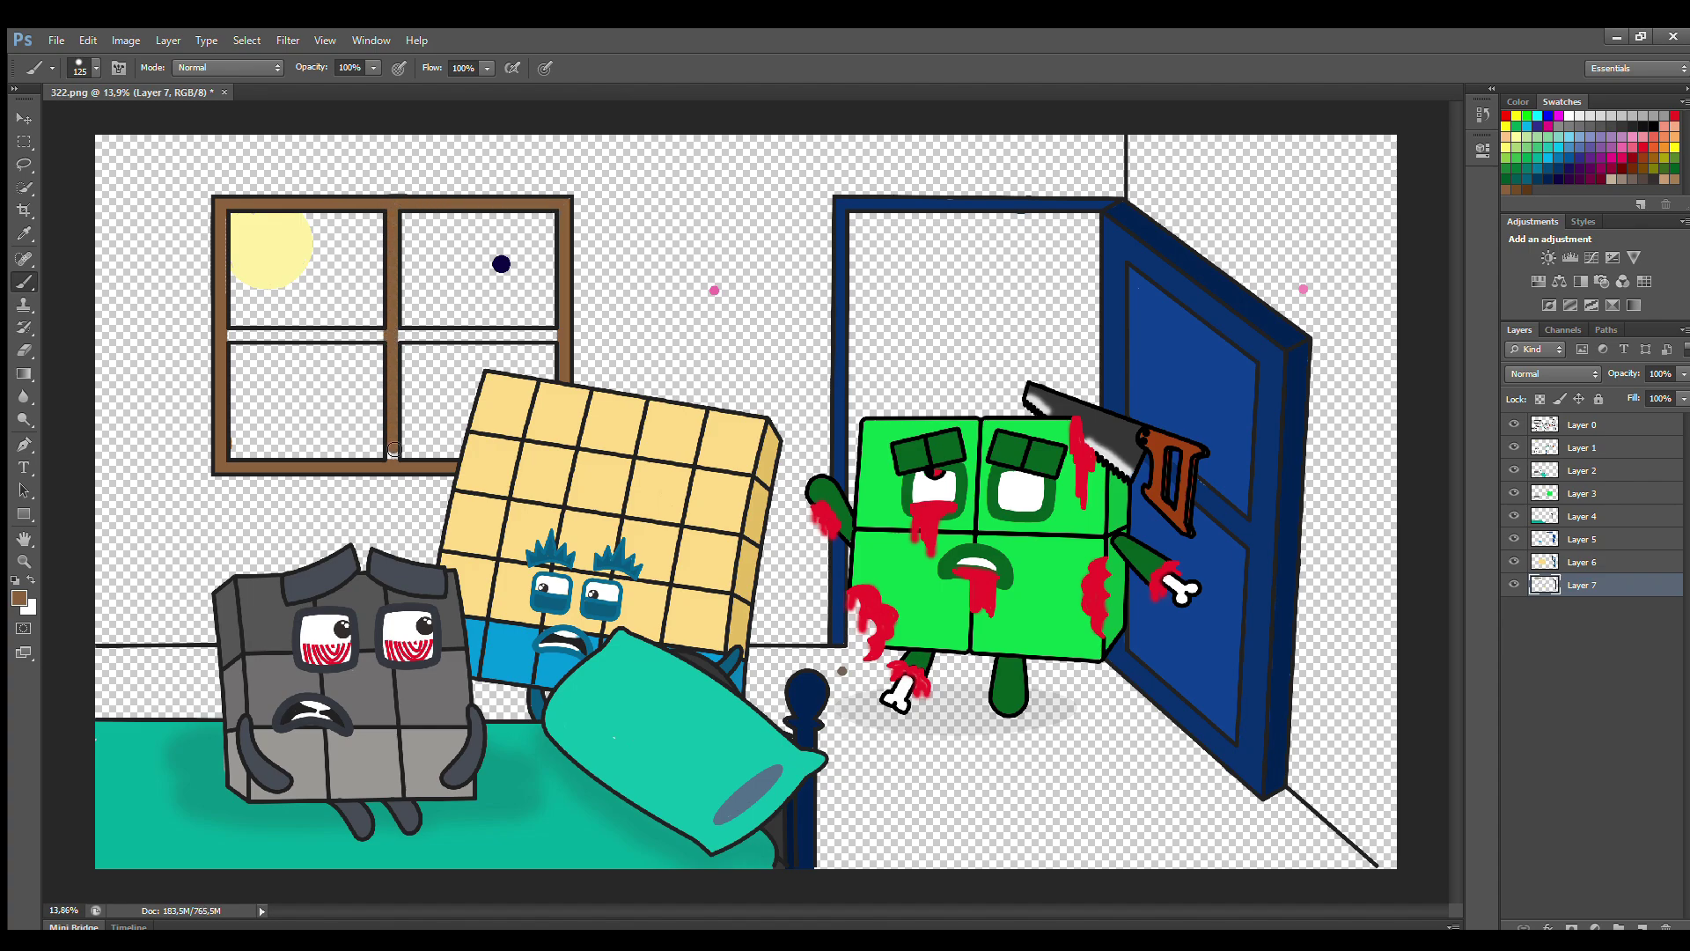
{"action": "left_click_drag", "start_coordinate": [262, 340], "coordinate": [557, 337]}
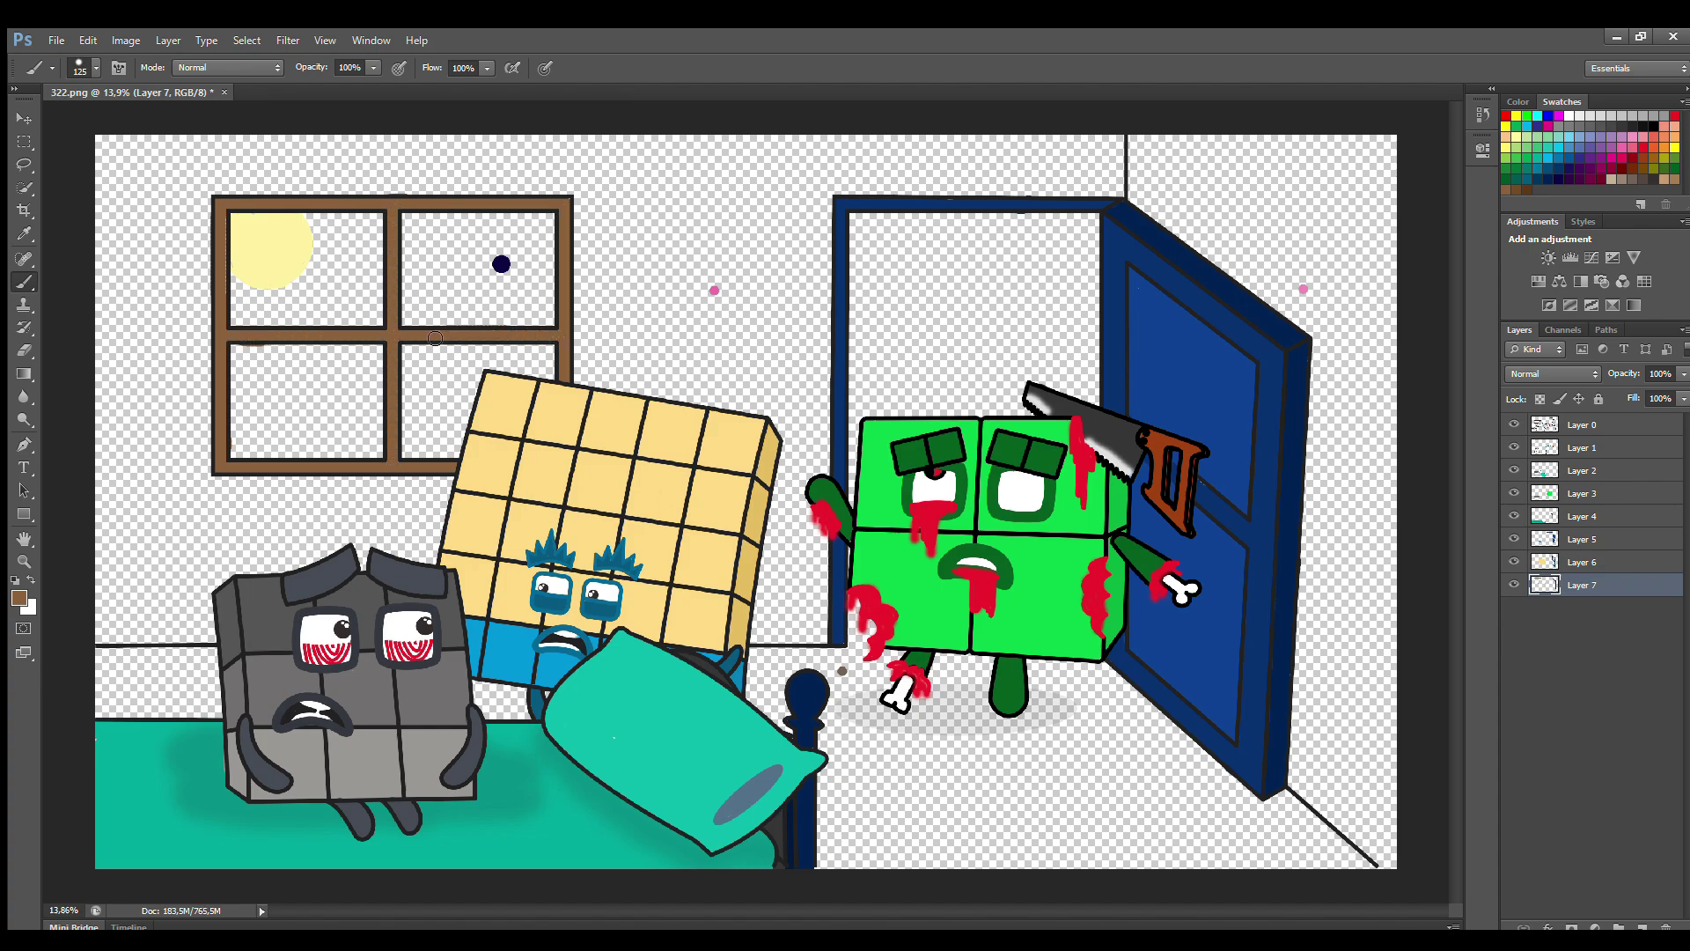
Step: Create a new layer below Layer 7 and fill the window panes with the dark navy sampled from the dot in the pane
{"action": "left_click", "coordinate": [1643, 927]}
{"action": "left_click_drag", "start_coordinate": [1628, 586], "coordinate": [1642, 675]}
{"action": "left_click", "coordinate": [24, 233]}
{"action": "left_click", "coordinate": [501, 264]}
{"action": "left_click", "coordinate": [24, 282]}
{"action": "key", "text": "bracketright"}
{"action": "key", "text": "bracketright"}
{"action": "key", "text": "bracketright"}
{"action": "key", "text": "bracketright"}
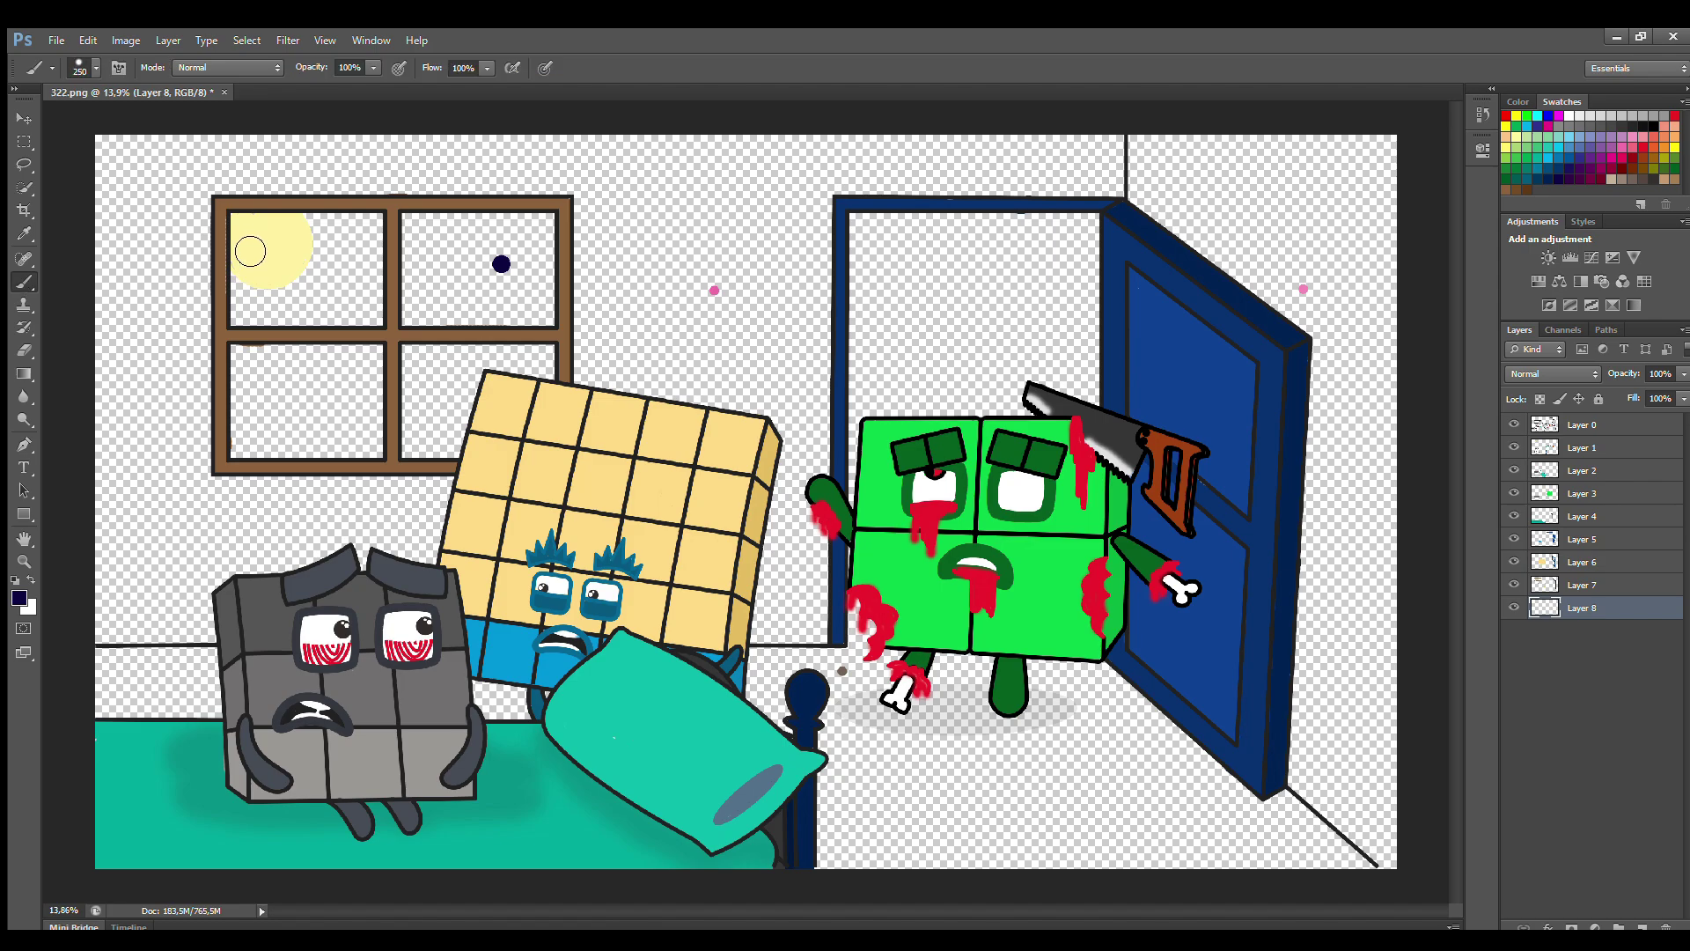
{"action": "key", "text": "bracketright"}
{"action": "mouse_move", "coordinate": [250, 251]}
{"action": "left_mouse_down"}
{"action": "mouse_move", "coordinate": [252, 456]}
{"action": "mouse_move", "coordinate": [426, 458]}
{"action": "mouse_move", "coordinate": [559, 362]}
{"action": "mouse_move", "coordinate": [553, 242]}
{"action": "mouse_move", "coordinate": [408, 241]}
{"action": "mouse_move", "coordinate": [268, 325]}
{"action": "mouse_move", "coordinate": [529, 268]}
{"action": "mouse_move", "coordinate": [429, 346]}
{"action": "mouse_move", "coordinate": [464, 434]}
{"action": "mouse_move", "coordinate": [386, 399]}
{"action": "left_mouse_up"}
{"action": "key", "text": "bracketright"}
{"action": "key", "text": "bracketright"}
{"action": "key", "text": "bracketright"}
Step: Pick a darker, near-black navy and repaint the night sky in the window panes with a 600 px brush
{"action": "left_click", "coordinate": [19, 598]}
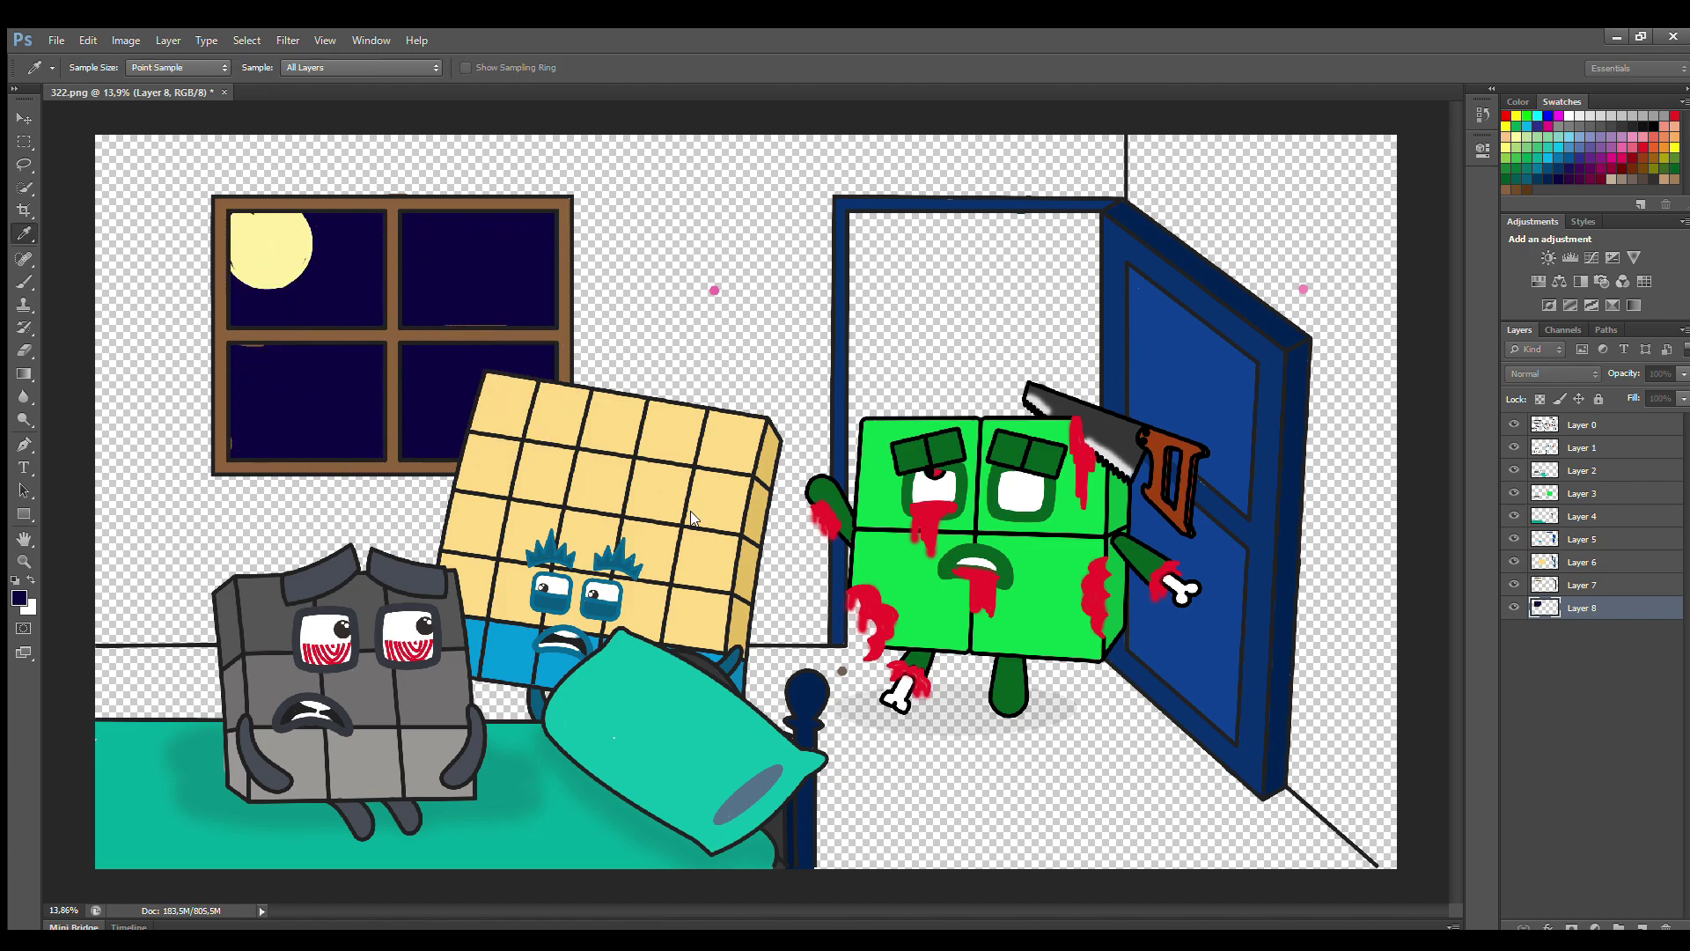
{"action": "left_click", "coordinate": [692, 512]}
{"action": "left_click", "coordinate": [812, 452]}
{"action": "mouse_move", "coordinate": [490, 319]}
{"action": "left_mouse_down"}
{"action": "mouse_move", "coordinate": [382, 271]}
{"action": "mouse_move", "coordinate": [545, 268]}
{"action": "mouse_move", "coordinate": [556, 376]}
{"action": "mouse_move", "coordinate": [452, 457]}
{"action": "mouse_move", "coordinate": [379, 369]}
{"action": "left_mouse_up"}
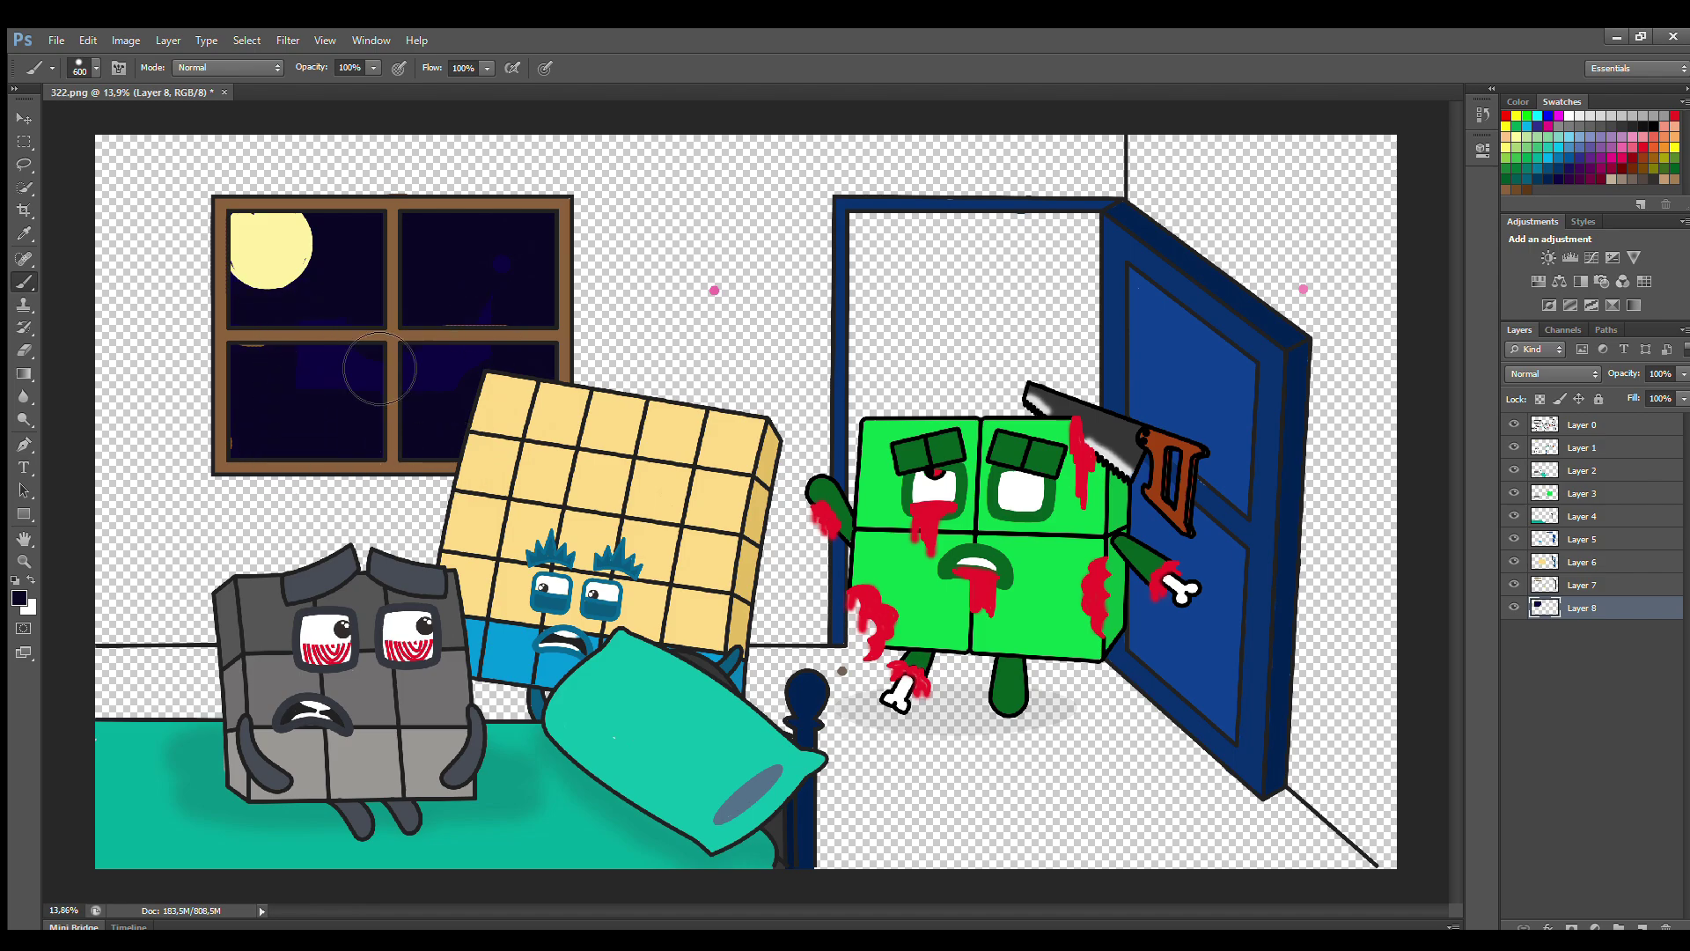
{"action": "key", "text": "ctrl+z"}
Step: Erase the stray frame paint in the window panes on Layer 7 and the leftover colour dot on Layer 0
{"action": "key", "text": "alt+bracketright"}
{"action": "left_click", "coordinate": [17, 345]}
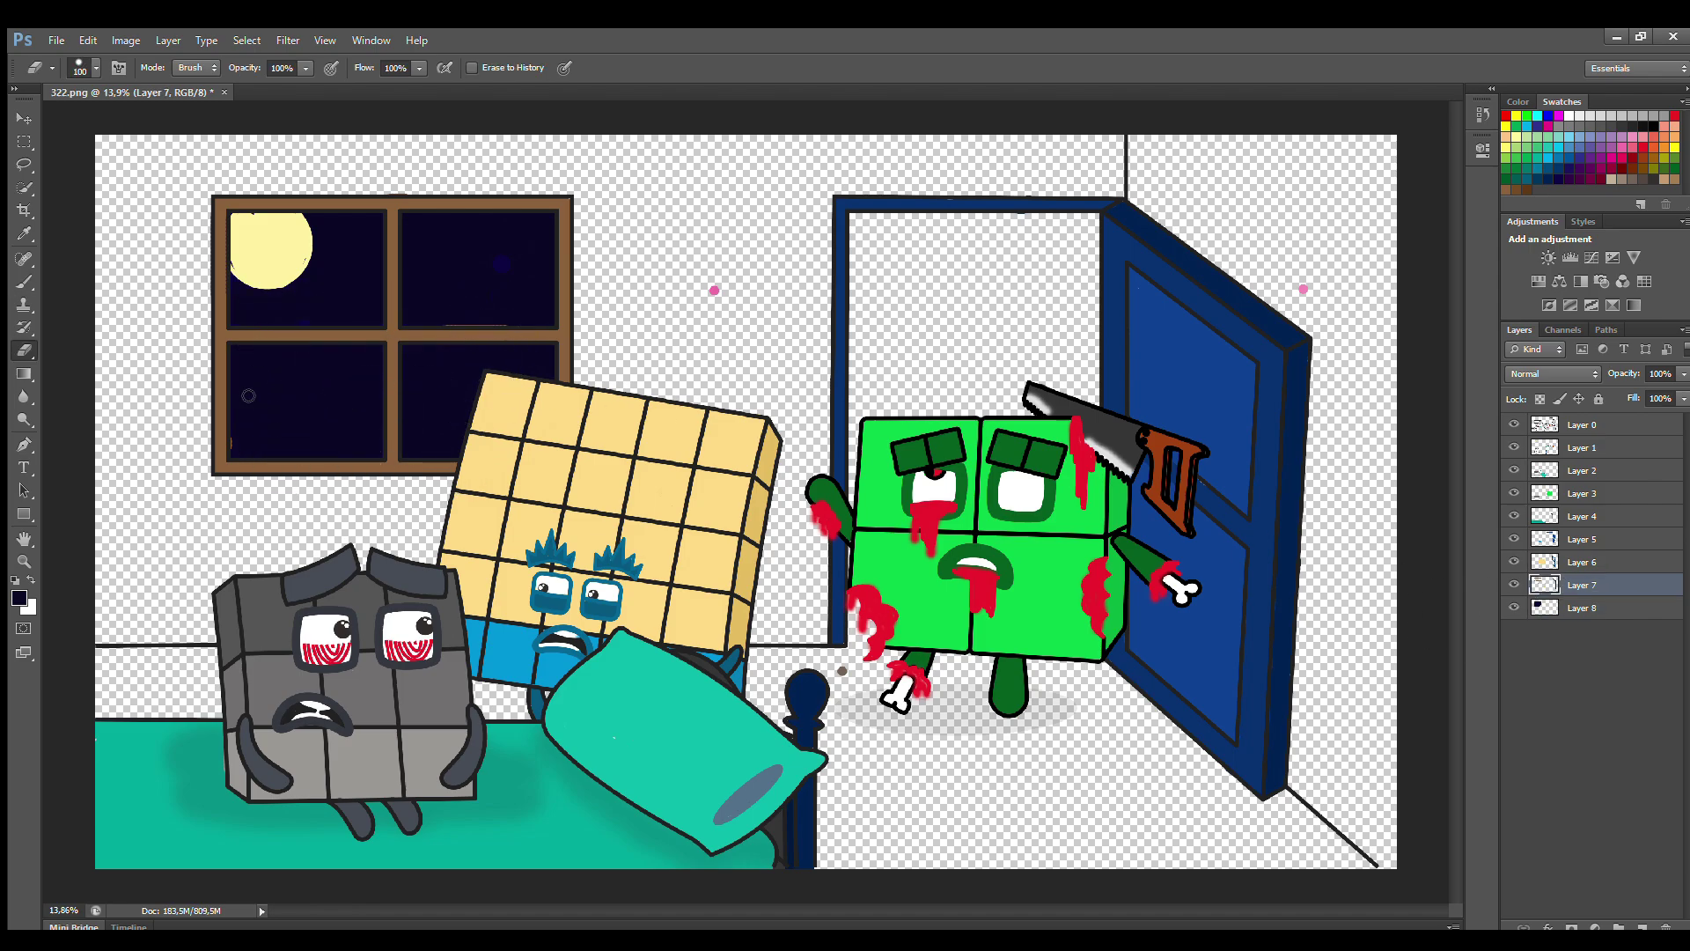
{"action": "left_click", "coordinate": [1585, 424]}
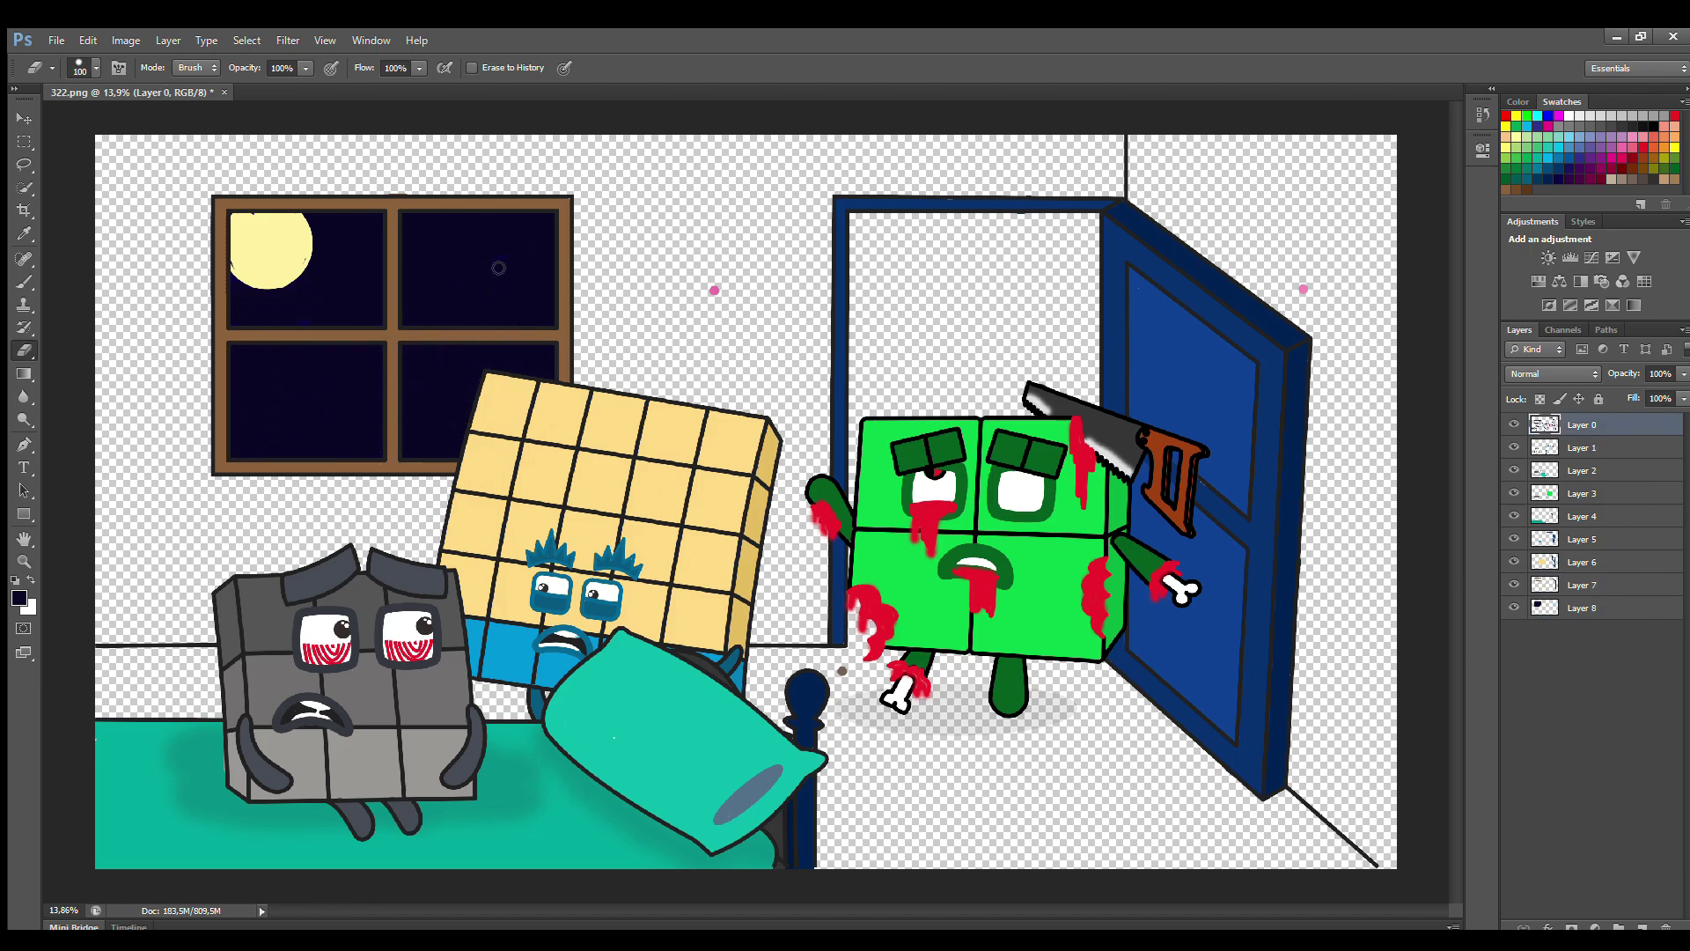
Step: On Layer 1, dab small white stars of varying size across the window's night sky
{"action": "key", "text": "alt+bracketleft"}
{"action": "key", "text": "b"}
{"action": "left_click", "coordinate": [245, 268], "text": "alt"}
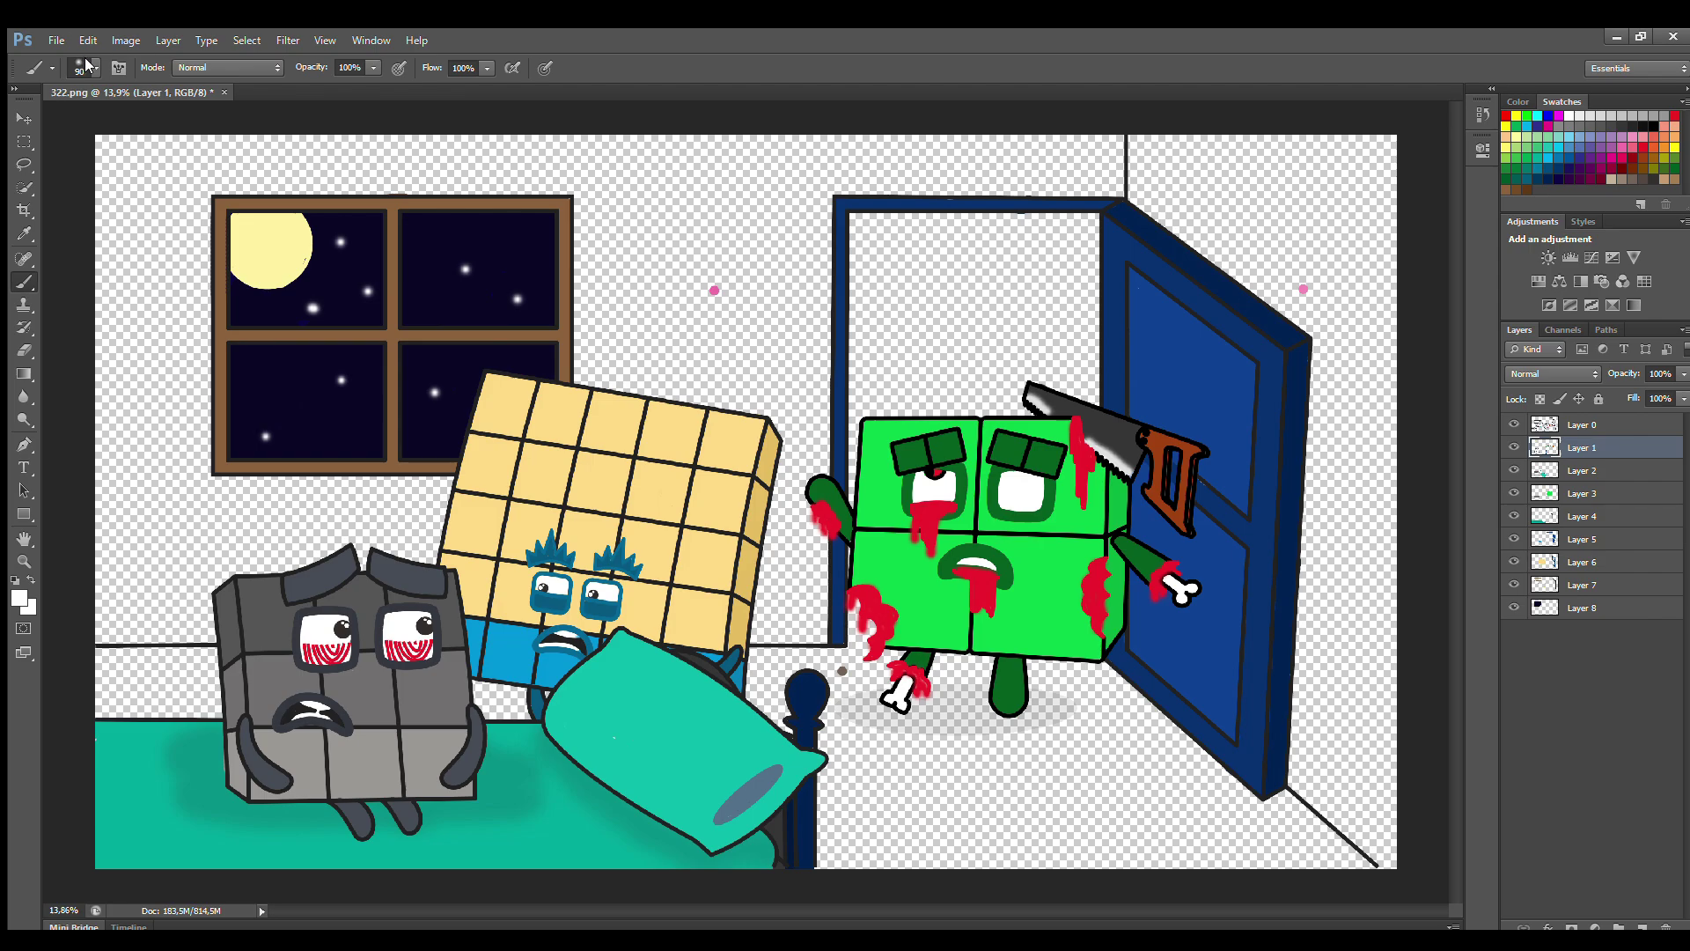
Step: Create a new layer below Layer 8 and paint the floor's edges along the walls with the brown sampled from the floor dot
{"action": "left_click", "coordinate": [1638, 927]}
{"action": "left_click_drag", "start_coordinate": [1620, 448], "coordinate": [1620, 710]}
{"action": "left_click", "coordinate": [24, 233]}
{"action": "left_click", "coordinate": [842, 671]}
{"action": "left_click", "coordinate": [21, 282]}
{"action": "key", "text": "bracketright"}
{"action": "key", "text": "bracketright"}
{"action": "key", "text": "bracketright"}
{"action": "key", "text": "bracketright"}
{"action": "key", "text": "bracketright"}
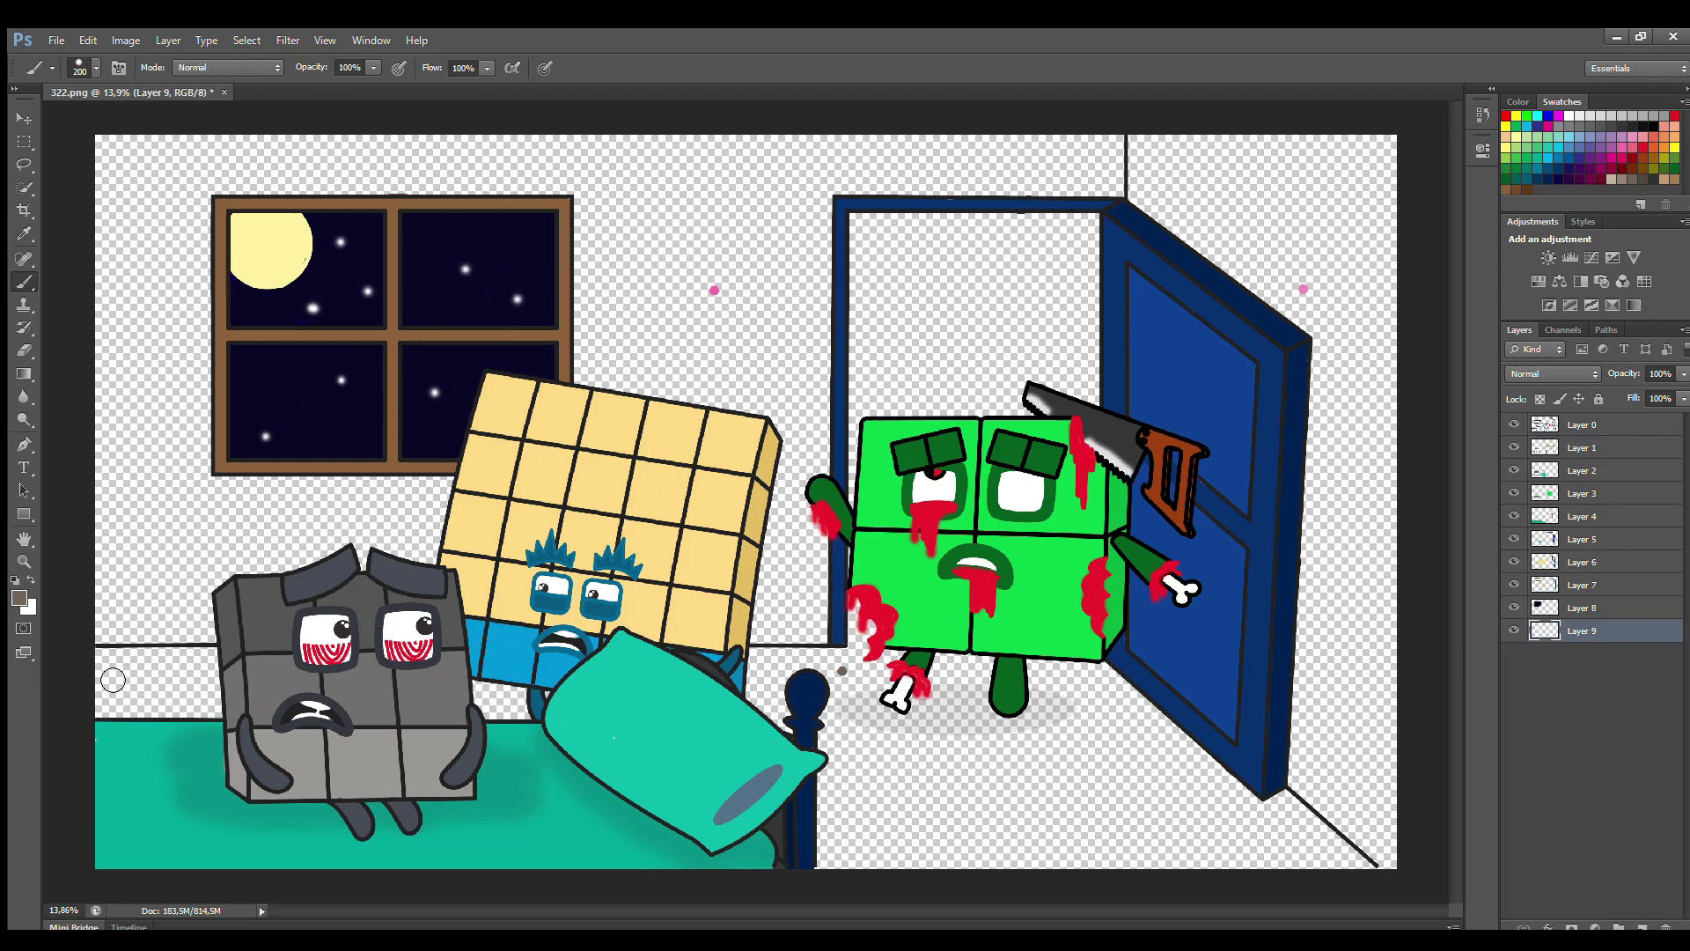
{"action": "key", "text": "bracketright"}
{"action": "left_click_drag", "start_coordinate": [98, 662], "coordinate": [197, 670]}
{"action": "mouse_move", "coordinate": [755, 669]}
{"action": "left_mouse_down"}
{"action": "mouse_move", "coordinate": [826, 672]}
{"action": "mouse_move", "coordinate": [863, 611]}
{"action": "mouse_move", "coordinate": [1111, 660]}
{"action": "mouse_move", "coordinate": [1142, 739]}
{"action": "mouse_move", "coordinate": [1303, 821]}
{"action": "mouse_move", "coordinate": [1371, 885]}
{"action": "left_mouse_up"}
Step: Fill the rest of the floor around the bed and the green character with the same brown, using a 600 px brush
{"action": "key", "text": "bracketright"}
{"action": "key", "text": "bracketright"}
{"action": "key", "text": "bracketright"}
{"action": "key", "text": "bracketright"}
{"action": "mouse_move", "coordinate": [1259, 867]}
{"action": "left_mouse_down"}
{"action": "mouse_move", "coordinate": [1013, 702]}
{"action": "mouse_move", "coordinate": [1064, 728]}
{"action": "mouse_move", "coordinate": [273, 737]}
{"action": "left_mouse_up"}
{"action": "mouse_move", "coordinate": [849, 775]}
{"action": "left_mouse_down"}
{"action": "mouse_move", "coordinate": [1012, 876]}
{"action": "mouse_move", "coordinate": [1259, 870]}
{"action": "left_mouse_up"}
Step: On a new layer below Layer 9, paint the whole back wall with the pink sampled from its dot, including above the door
{"action": "left_click", "coordinate": [1642, 926]}
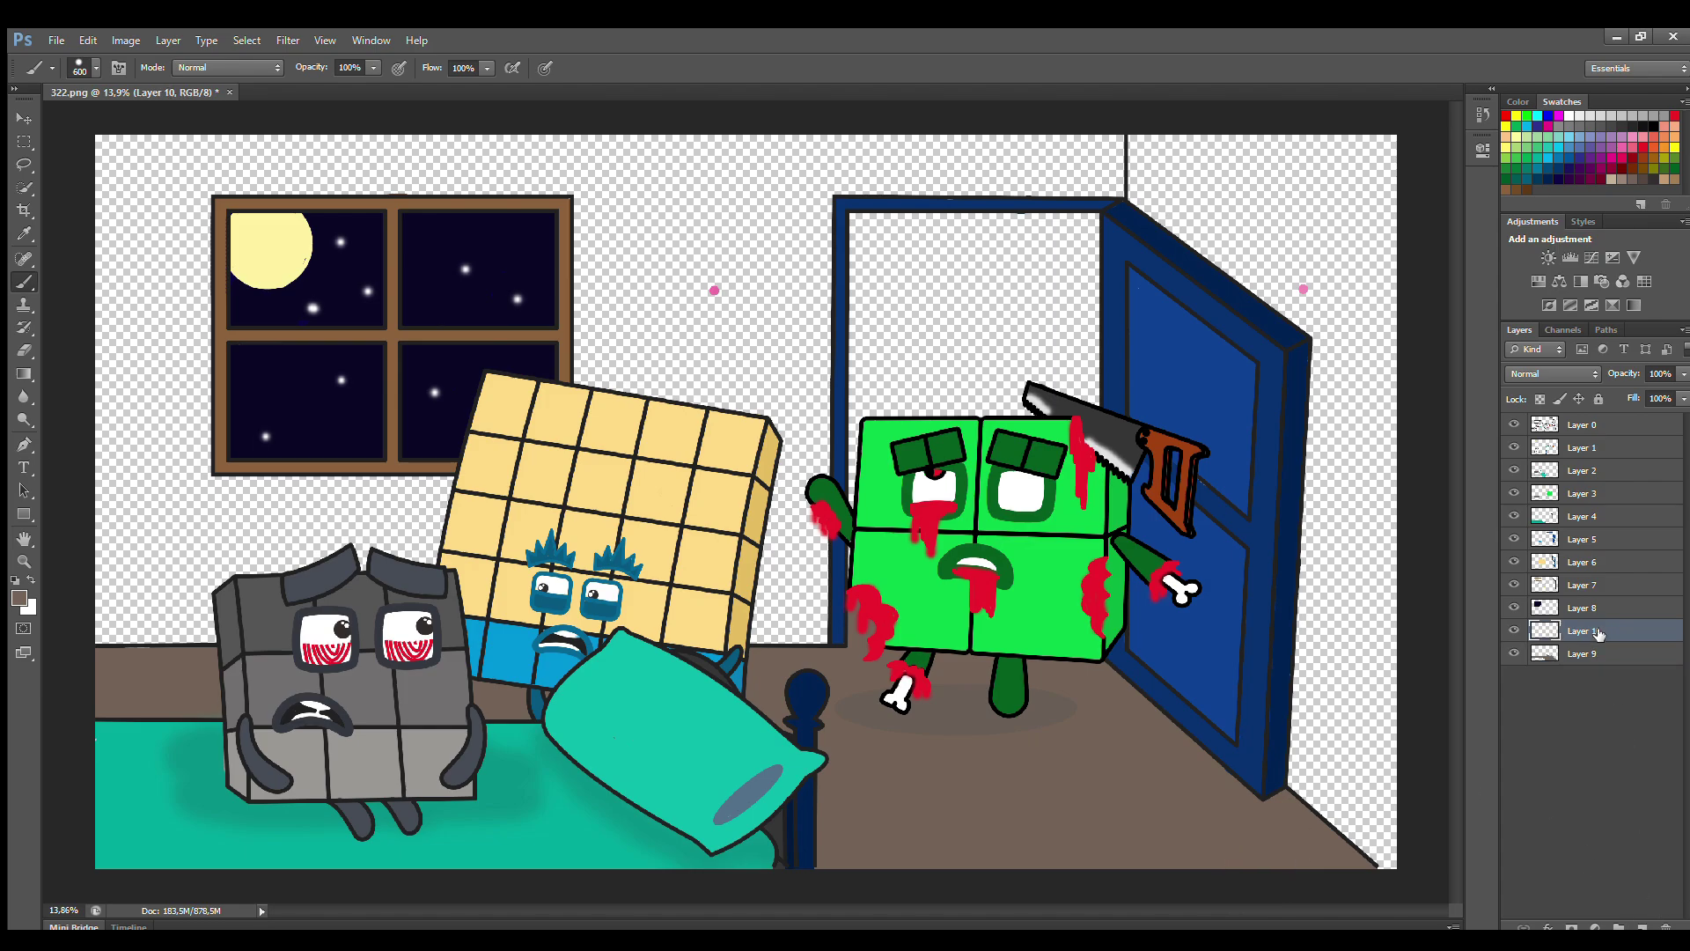
{"action": "left_click", "coordinate": [714, 290], "text": "alt"}
{"action": "left_click_drag", "start_coordinate": [124, 145], "coordinate": [128, 321]}
{"action": "mouse_move", "coordinate": [148, 379]}
{"action": "left_mouse_down"}
{"action": "mouse_move", "coordinate": [216, 167]}
{"action": "mouse_move", "coordinate": [290, 520]}
{"action": "mouse_move", "coordinate": [378, 520]}
{"action": "mouse_move", "coordinate": [462, 207]}
{"action": "mouse_move", "coordinate": [607, 361]}
{"action": "mouse_move", "coordinate": [766, 387]}
{"action": "mouse_move", "coordinate": [819, 167]}
{"action": "mouse_move", "coordinate": [833, 612]}
{"action": "mouse_move", "coordinate": [781, 170]}
{"action": "left_mouse_up"}
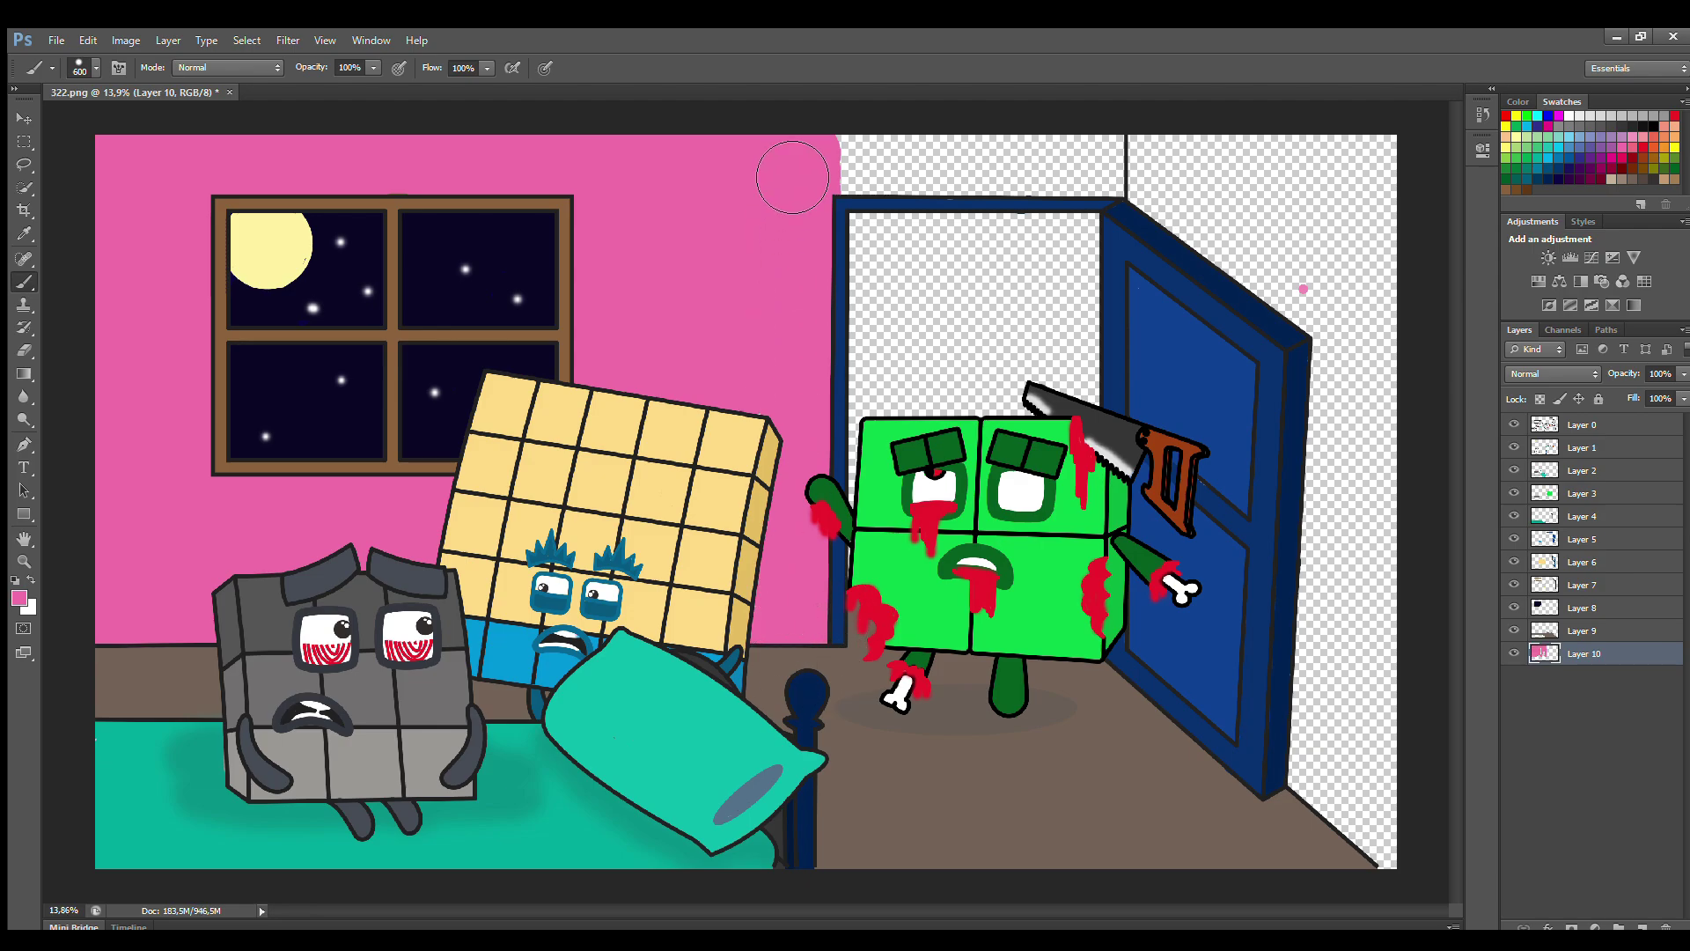
{"action": "key", "text": "bracketleft"}
{"action": "key", "text": "bracketleft"}
{"action": "key", "text": "bracketleft"}
{"action": "key", "text": "bracketleft"}
{"action": "key", "text": "bracketleft"}
{"action": "mouse_move", "coordinate": [1108, 137]}
{"action": "left_mouse_down"}
{"action": "mouse_move", "coordinate": [1120, 201]}
{"action": "mouse_move", "coordinate": [1074, 152]}
{"action": "mouse_move", "coordinate": [1028, 183]}
{"action": "left_mouse_up"}
Step: Create a new layer below Layer 10 and paint the side wall beyond the open door with the lighter pink sampled from its dot
{"action": "left_click", "coordinate": [1642, 927]}
{"action": "left_click_drag", "start_coordinate": [1596, 653], "coordinate": [1597, 729]}
{"action": "key", "text": "bracketright"}
{"action": "key", "text": "bracketright"}
{"action": "key", "text": "bracketright"}
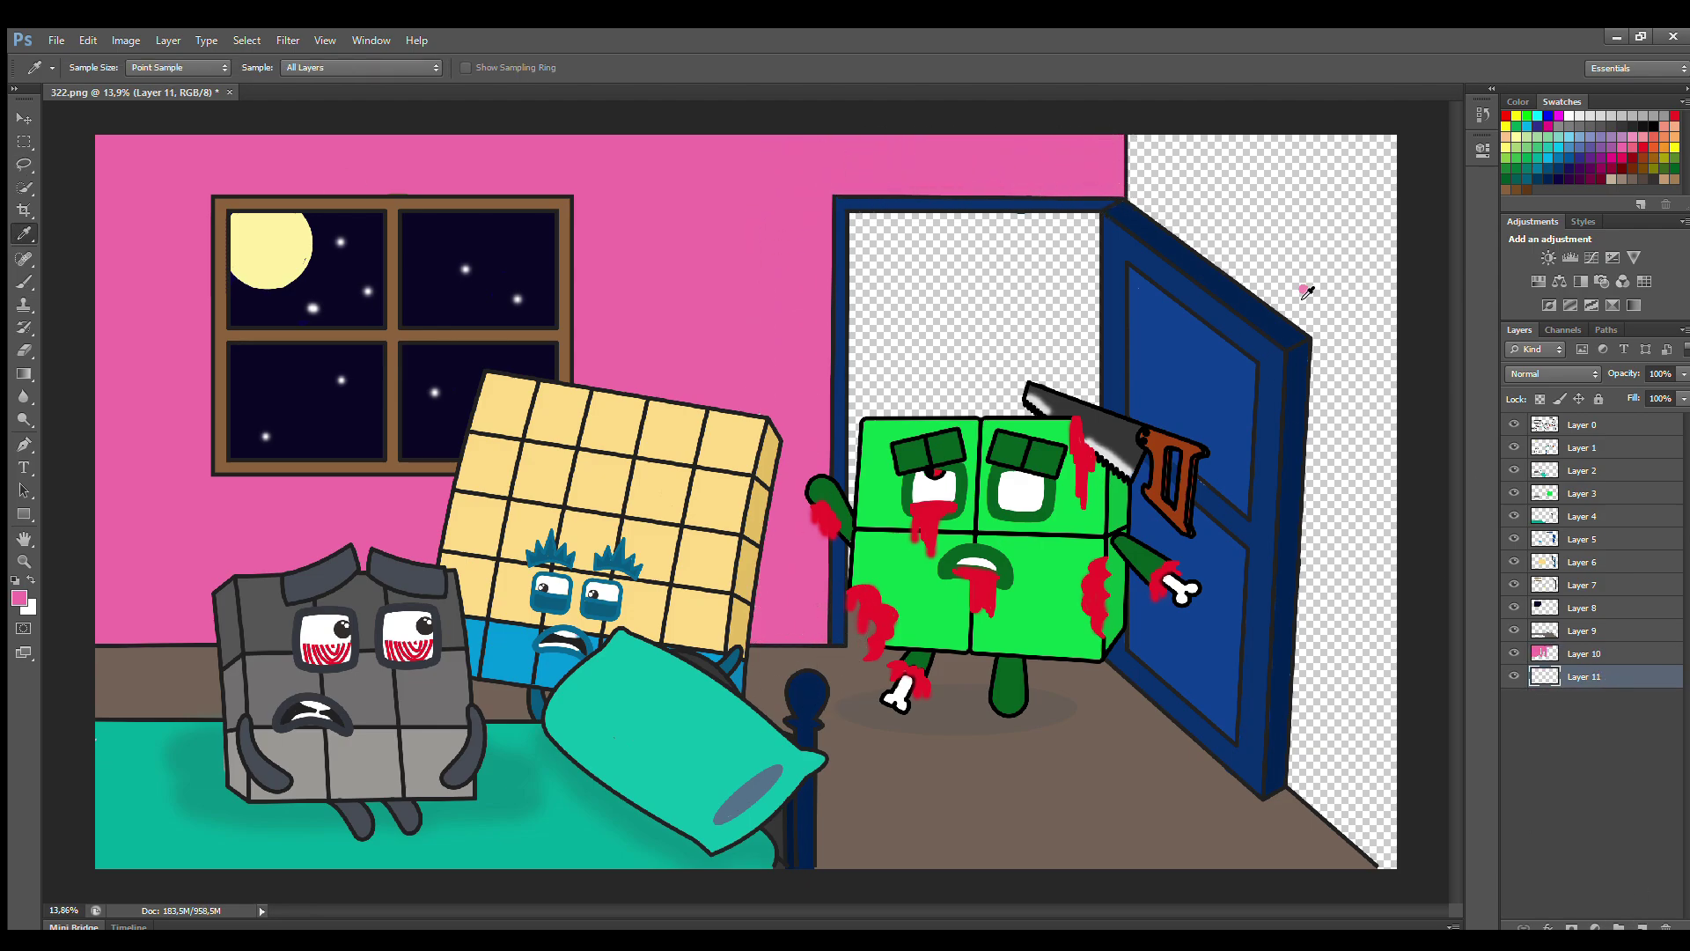
{"action": "mouse_move", "coordinate": [1155, 176]}
{"action": "left_mouse_down"}
{"action": "mouse_move", "coordinate": [1184, 181]}
{"action": "mouse_move", "coordinate": [1364, 397]}
{"action": "mouse_move", "coordinate": [1396, 359]}
{"action": "left_mouse_up"}
Step: On a new bottommost layer, fill the open doorway with the near-black navy sampled from the window's night sky
{"action": "left_click", "coordinate": [1643, 927]}
{"action": "left_click", "coordinate": [24, 233]}
{"action": "left_click", "coordinate": [286, 308]}
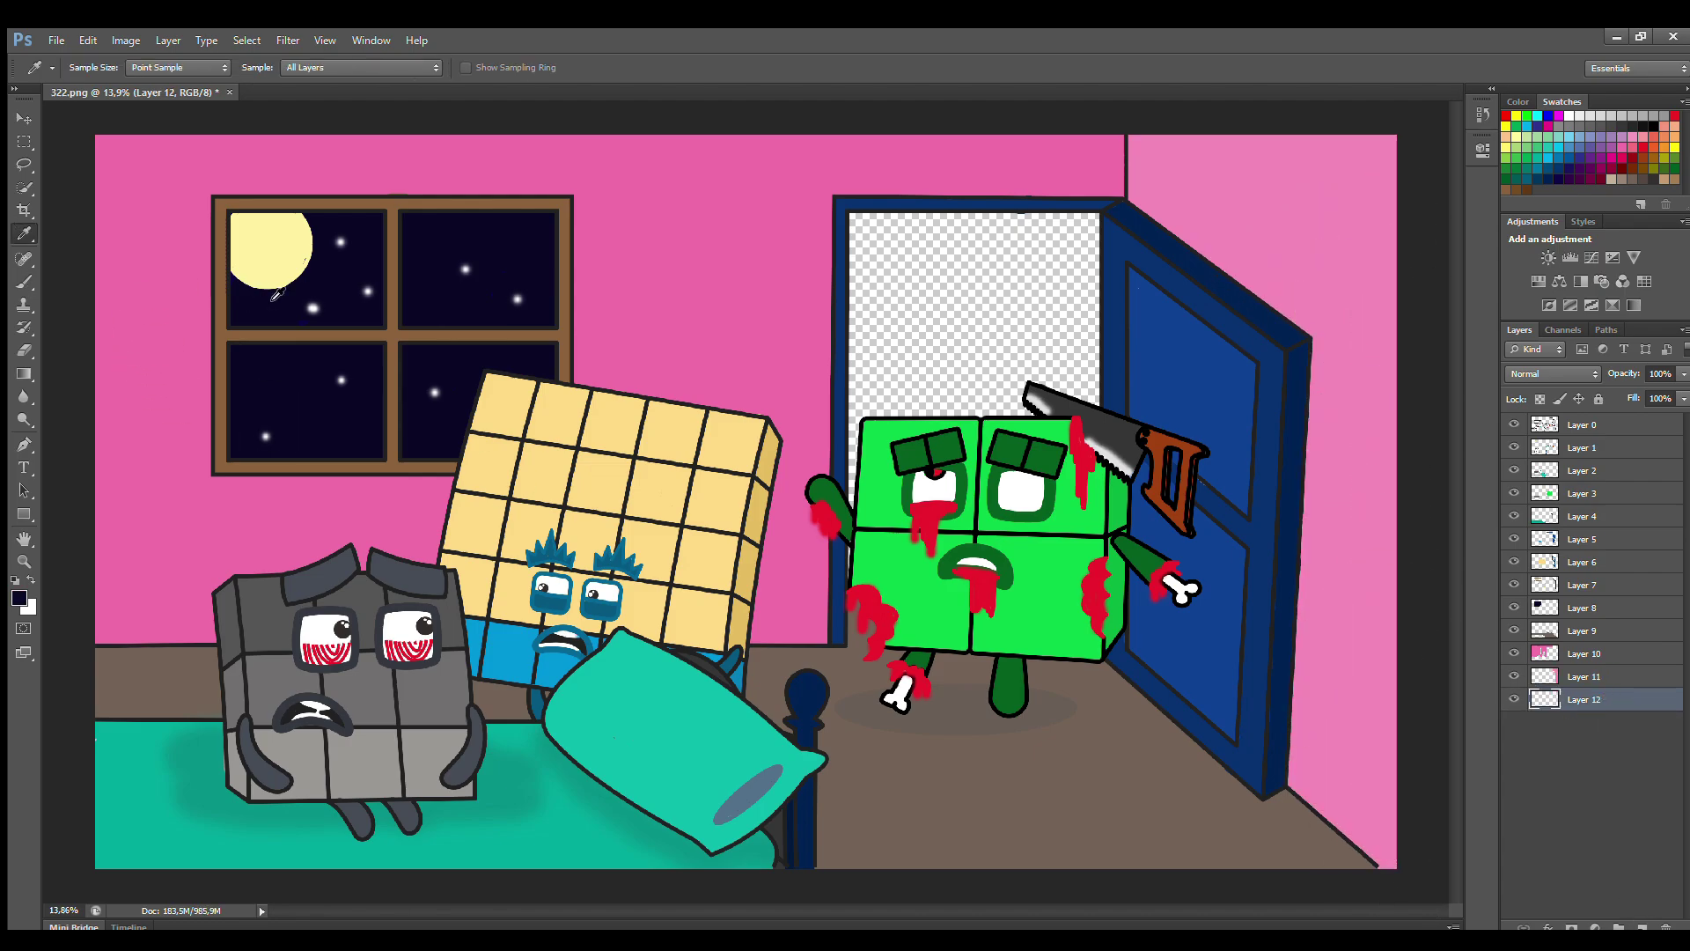
{"action": "left_click", "coordinate": [24, 282]}
{"action": "mouse_move", "coordinate": [876, 256]}
{"action": "left_mouse_down"}
{"action": "mouse_move", "coordinate": [1070, 324]}
{"action": "mouse_move", "coordinate": [1143, 422]}
{"action": "mouse_move", "coordinate": [968, 499]}
{"action": "left_mouse_up"}
Step: On Layer 1, dab white stars across the night sky in the doorway with an 80 px brush
{"action": "left_click", "coordinate": [1634, 440]}
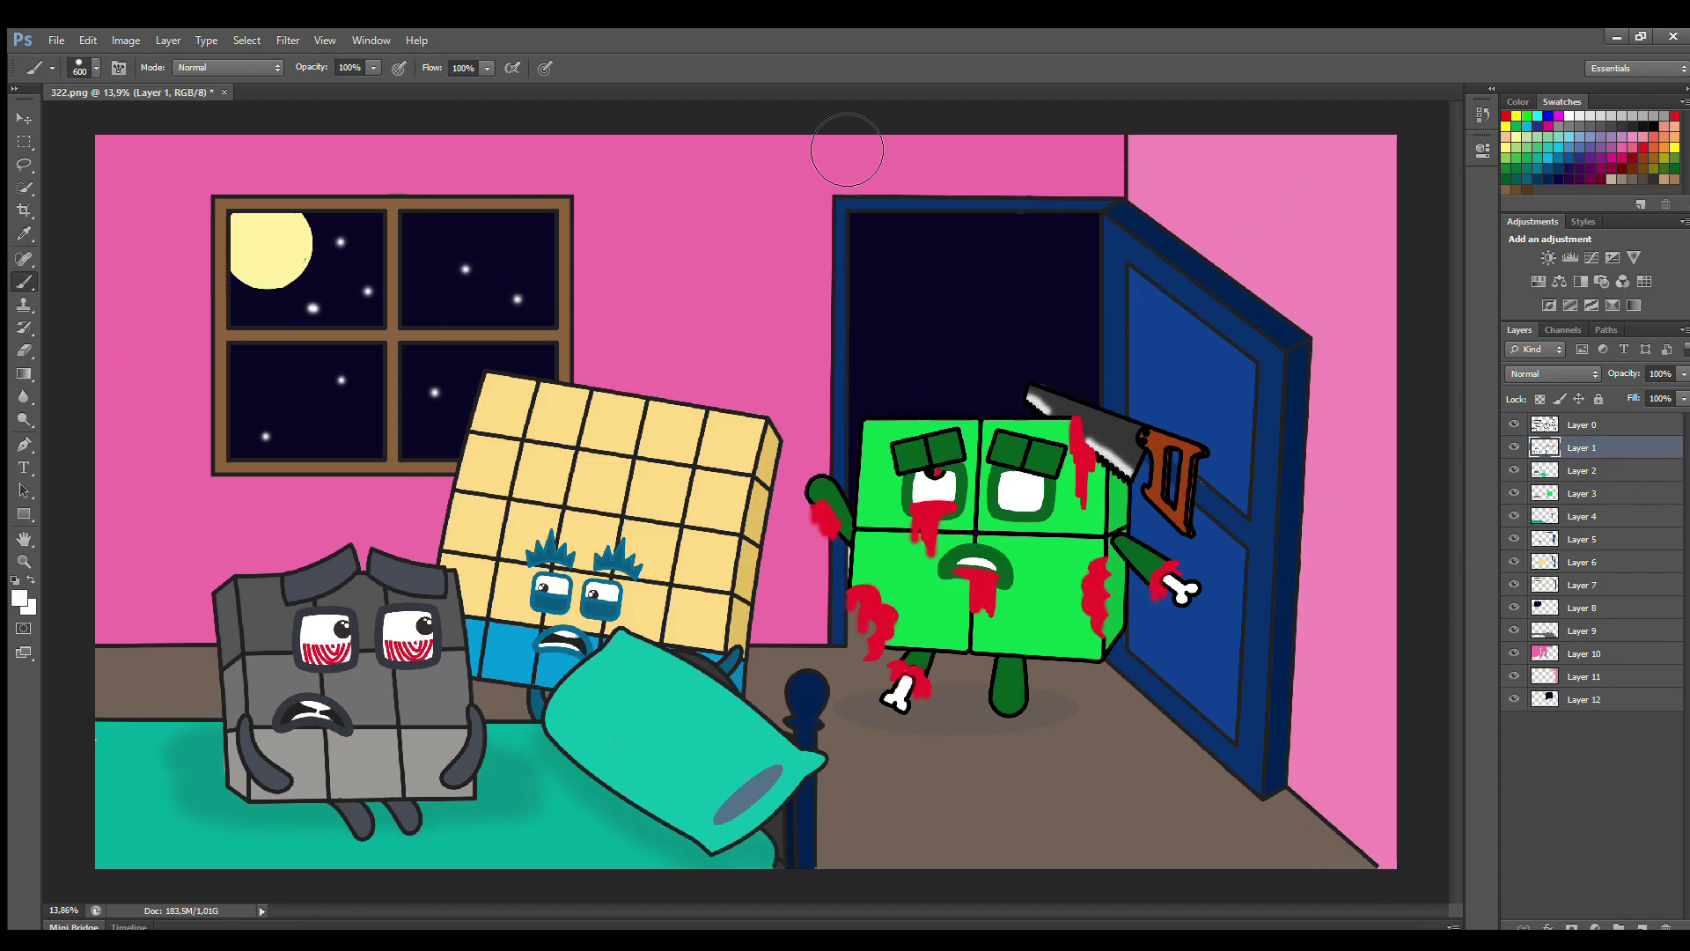
{"action": "key", "text": "bracketleft"}
{"action": "key", "text": "bracketleft"}
{"action": "key", "text": "bracketleft"}
{"action": "key", "text": "bracketleft"}
{"action": "key", "text": "bracketleft"}
{"action": "key", "text": "bracketleft"}
{"action": "key", "text": "bracketleft"}
{"action": "key", "text": "bracketleft"}
{"action": "key", "text": "bracketleft"}
{"action": "key", "text": "bracketleft"}
{"action": "key", "text": "x"}
{"action": "left_click", "coordinate": [878, 230]}
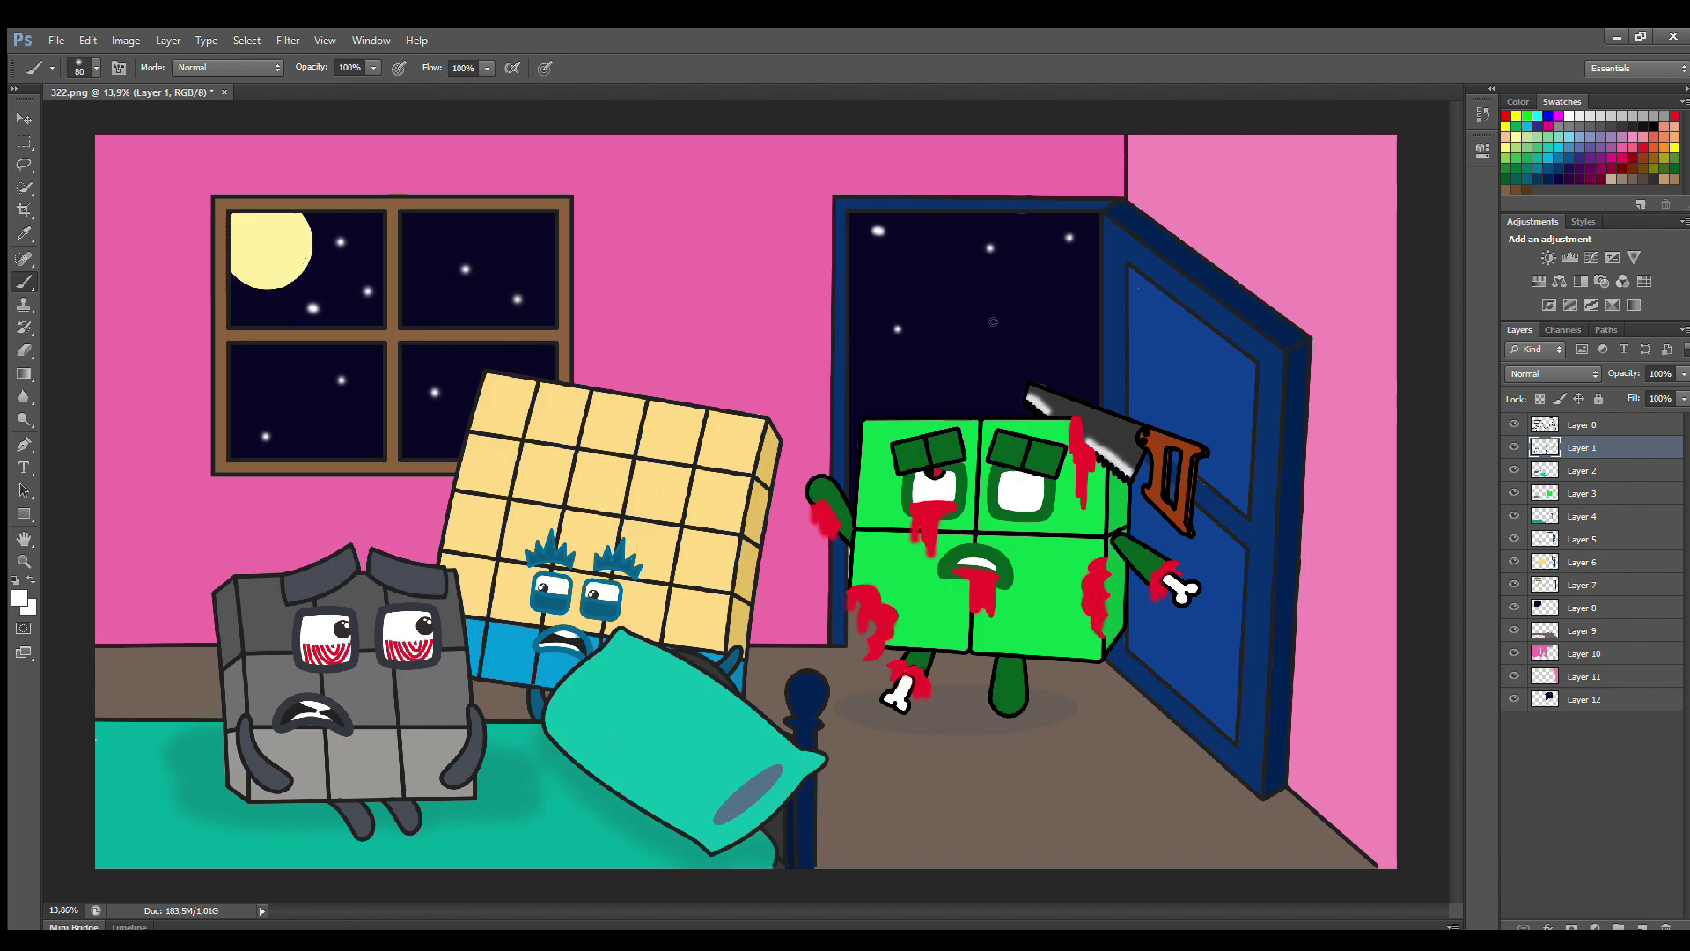